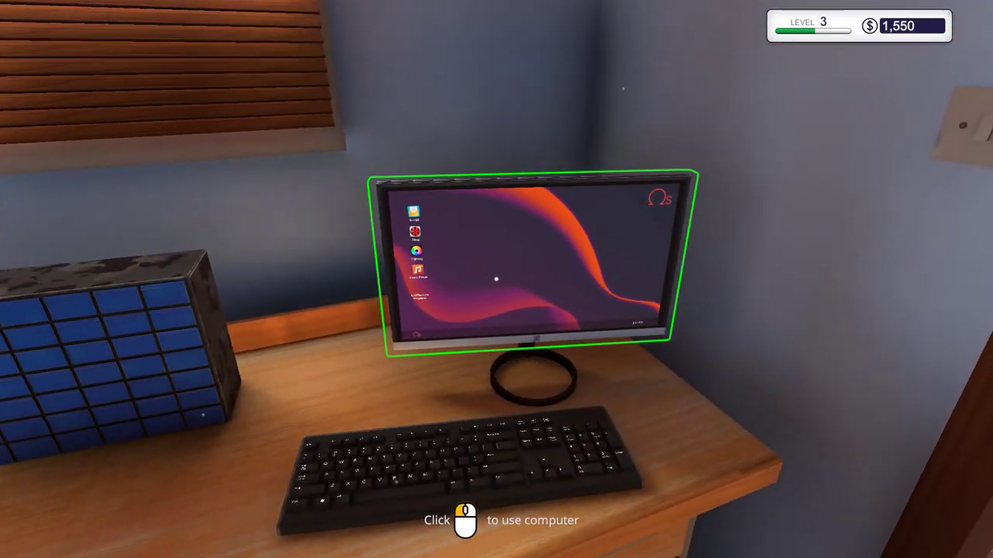
# - Accept the Sonic Munk hard-drive replacement and J.Bronte RAM upgrade jobs from the inbox
pyautogui.click(496, 279)
pyautogui.doubleClick(138, 106)
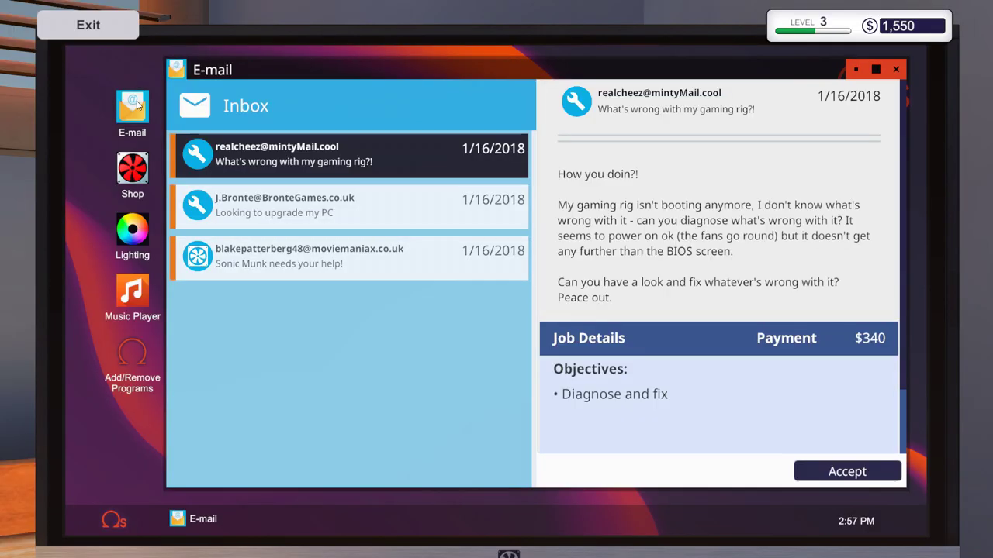
pyautogui.click(380, 265)
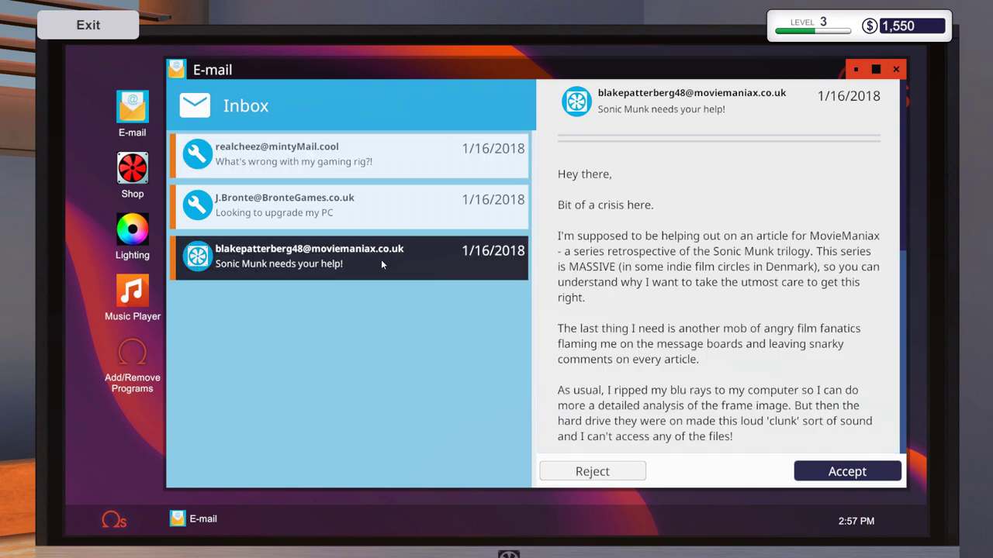
pyautogui.scroll(-2, 799, 292)
pyautogui.scroll(-3, 775, 289)
pyautogui.scroll(-3, 760, 287)
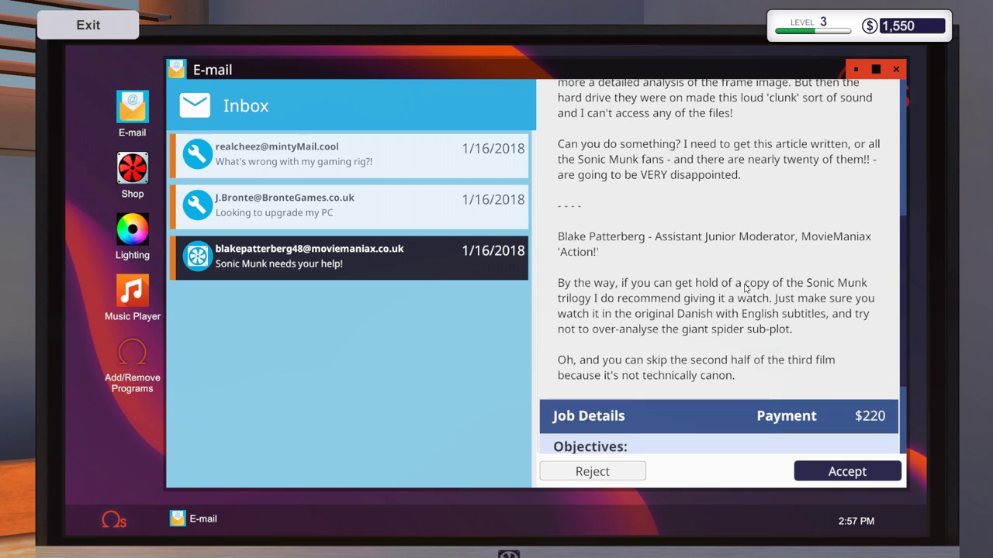
pyautogui.scroll(-3, 745, 287)
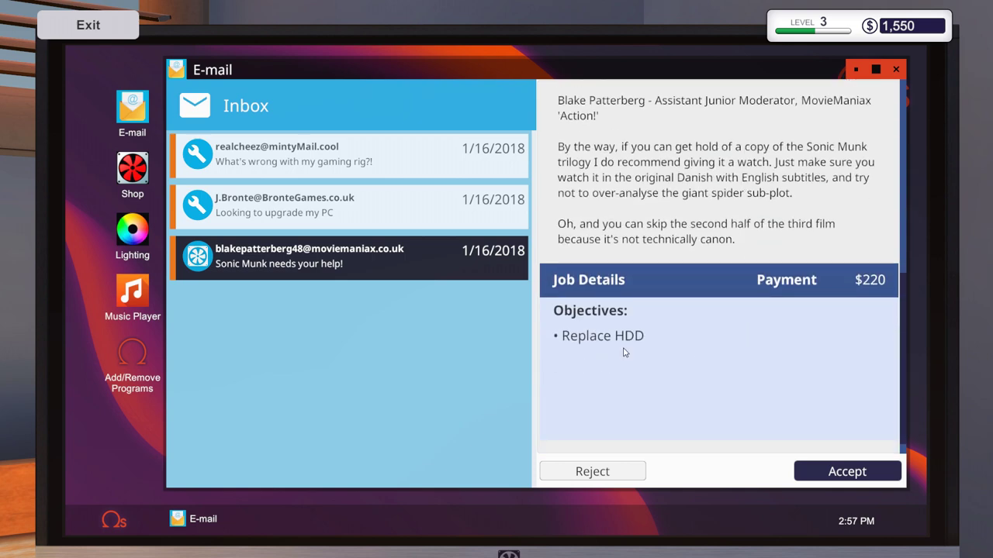
pyautogui.scroll(2, 670, 359)
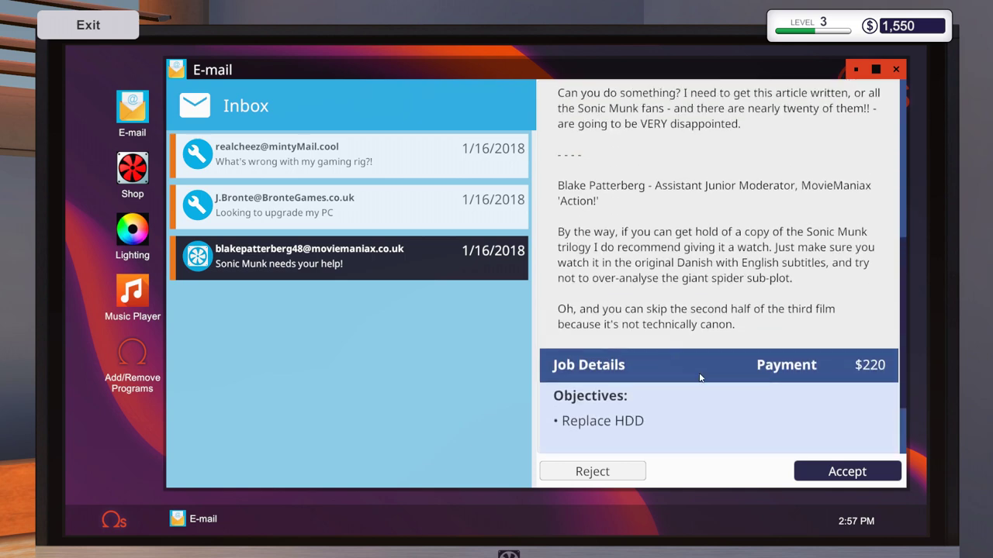
pyautogui.scroll(2, 700, 378)
pyautogui.scroll(2, 709, 384)
pyautogui.scroll(3, 716, 388)
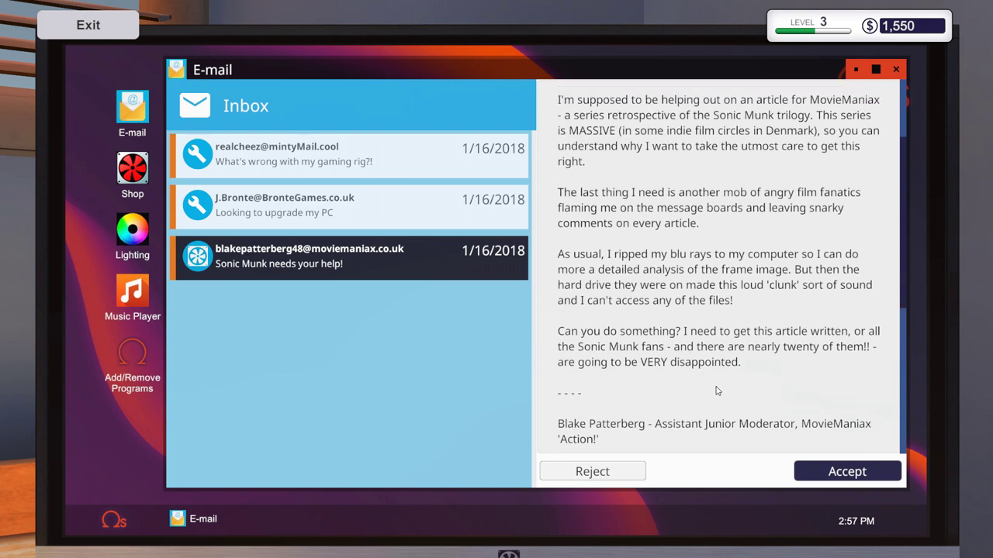
pyautogui.scroll(2, 721, 392)
pyautogui.scroll(2, 727, 398)
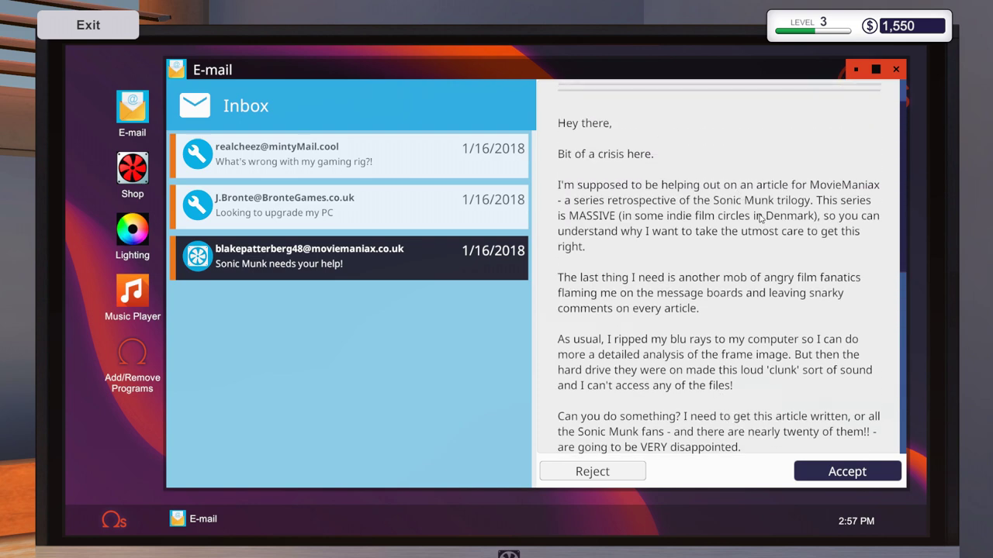
pyautogui.scroll(-3, 761, 219)
pyautogui.scroll(-3, 764, 220)
pyautogui.scroll(-3, 766, 221)
pyautogui.scroll(-2, 769, 223)
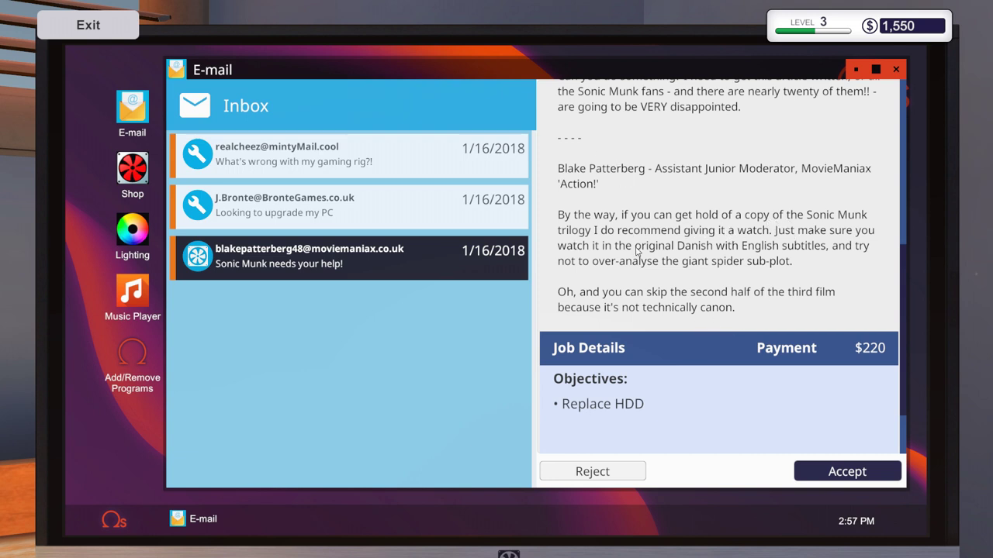
pyautogui.scroll(3, 851, 286)
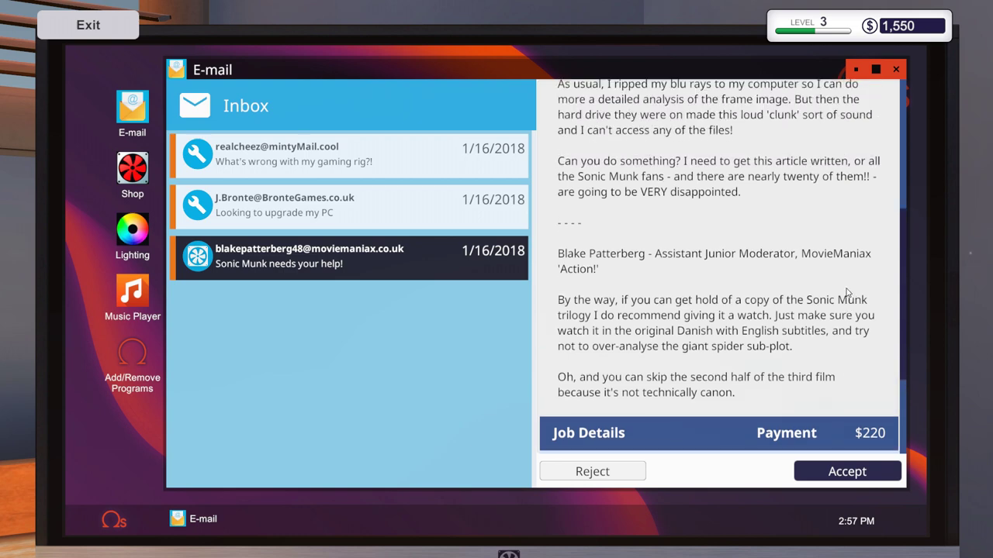
pyautogui.scroll(2, 849, 289)
pyautogui.scroll(2, 838, 318)
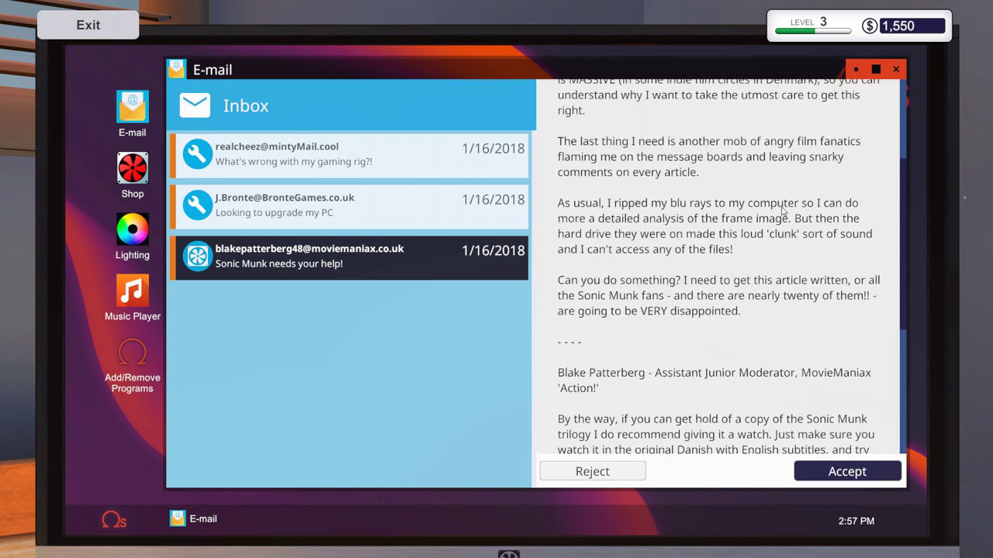
pyautogui.scroll(-3, 707, 287)
pyautogui.click(839, 473)
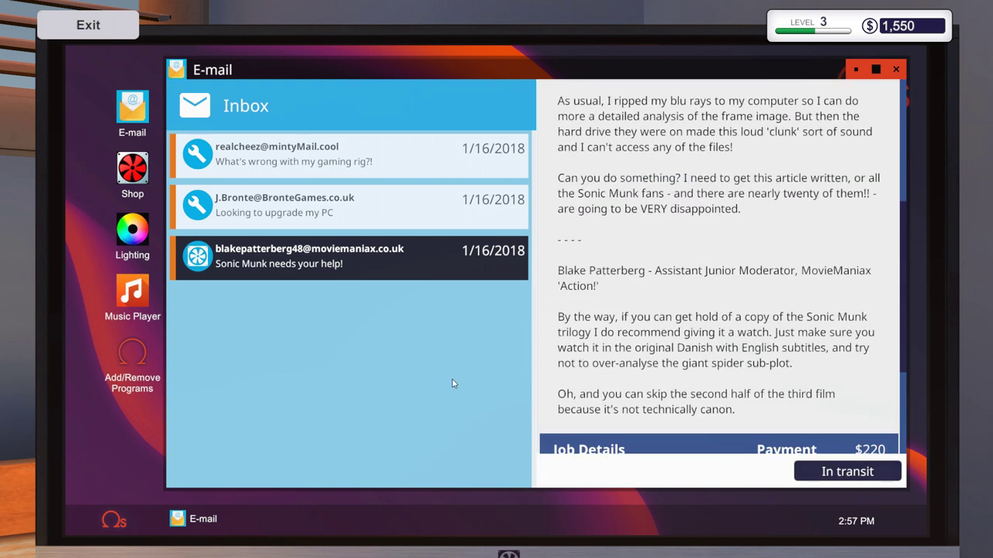
pyautogui.click(352, 210)
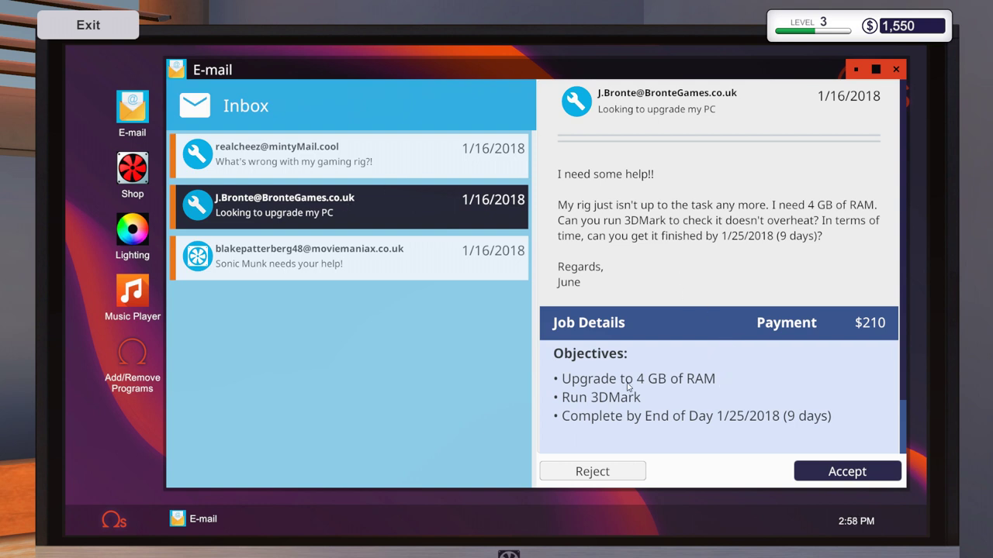
pyautogui.scroll(-1, 635, 326)
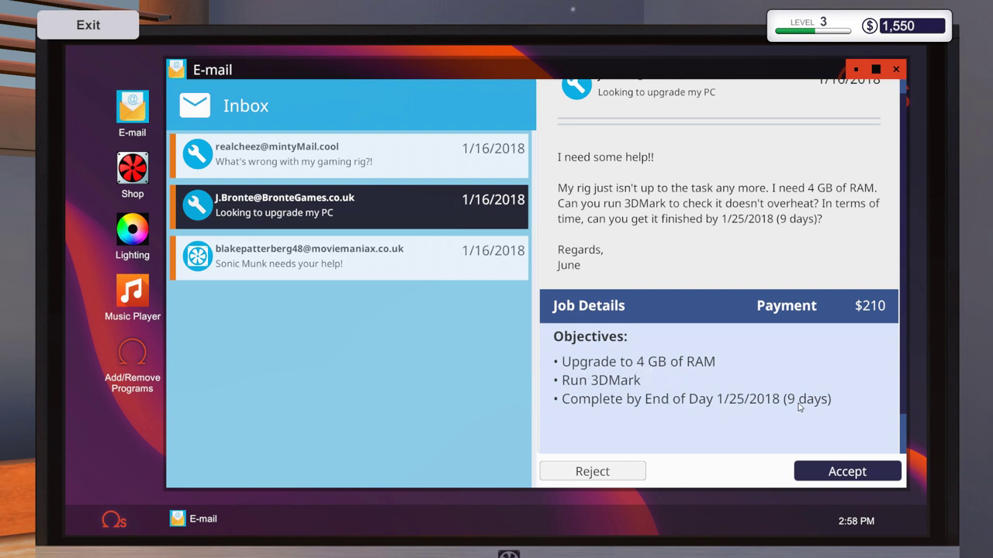
pyautogui.scroll(1, 801, 406)
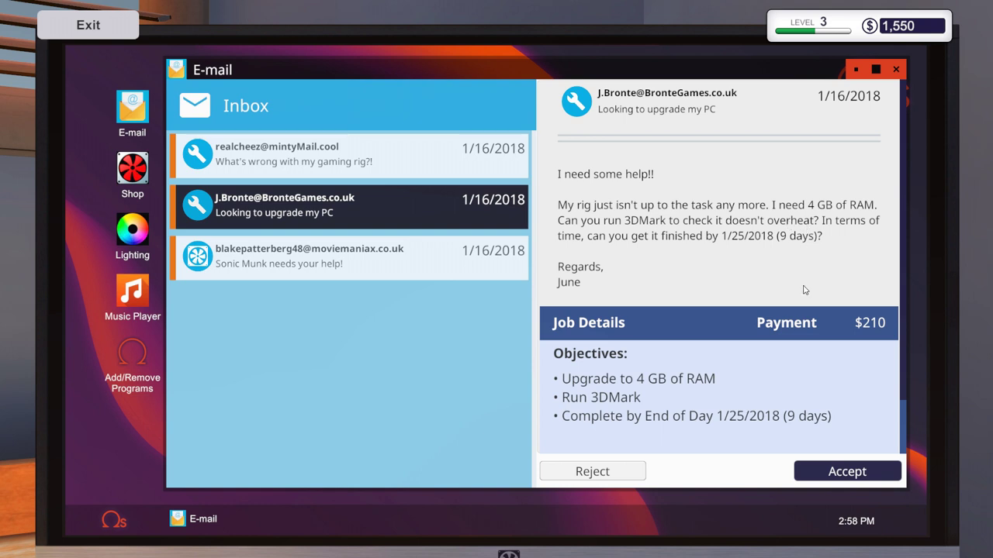
pyautogui.click(871, 479)
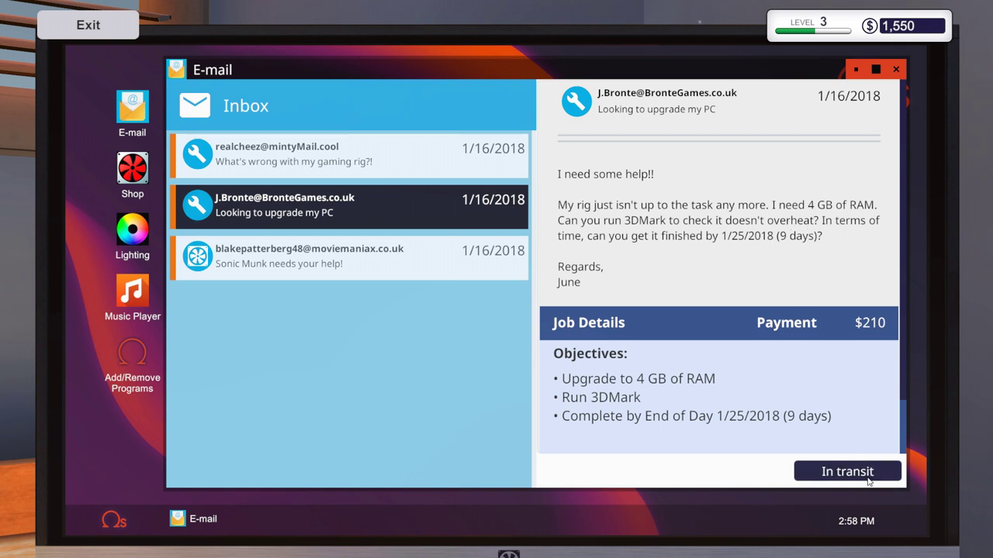
pyautogui.click(426, 159)
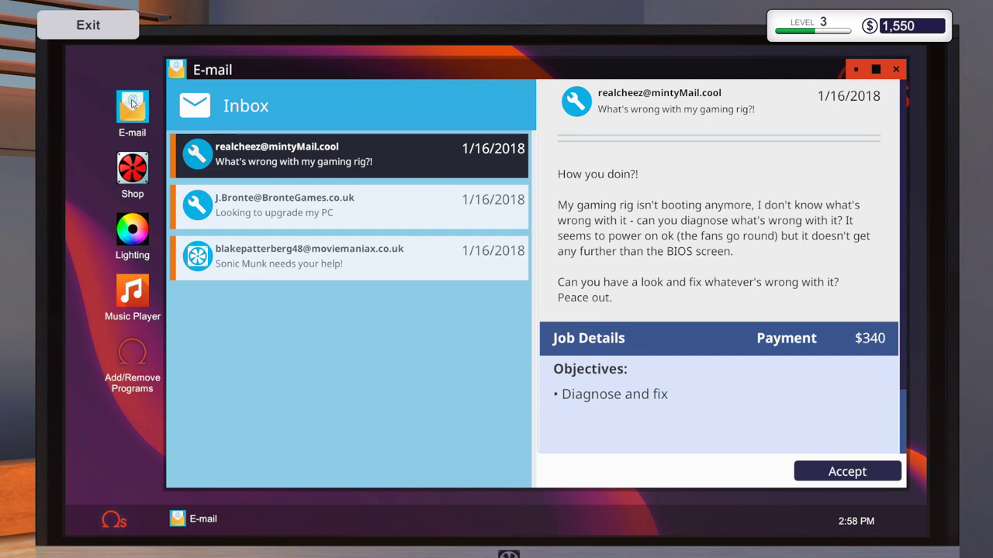
pyautogui.click(87, 24)
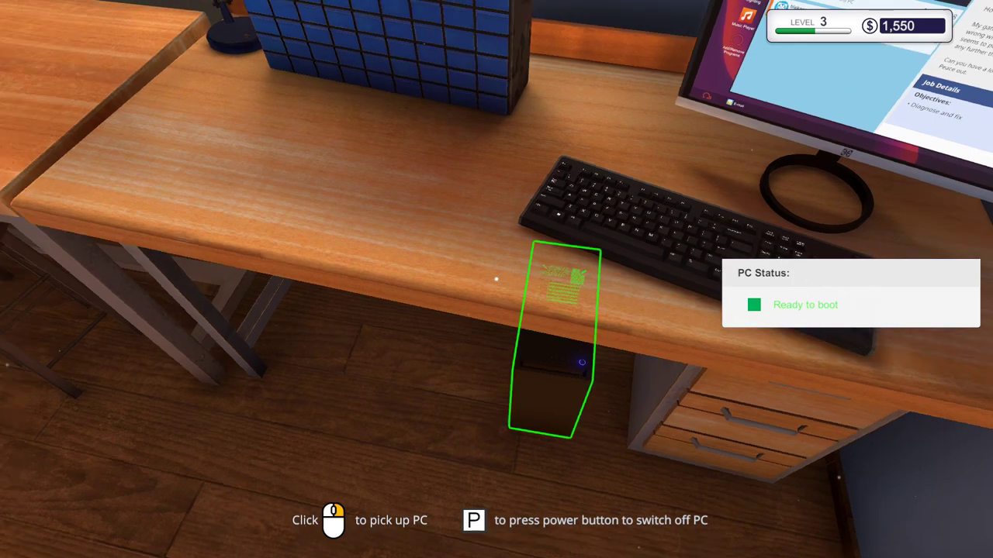
# - Pick up the PC and add a Mortoni Value Supreme 2 GB memory module to the cart
pyautogui.click(496, 279)
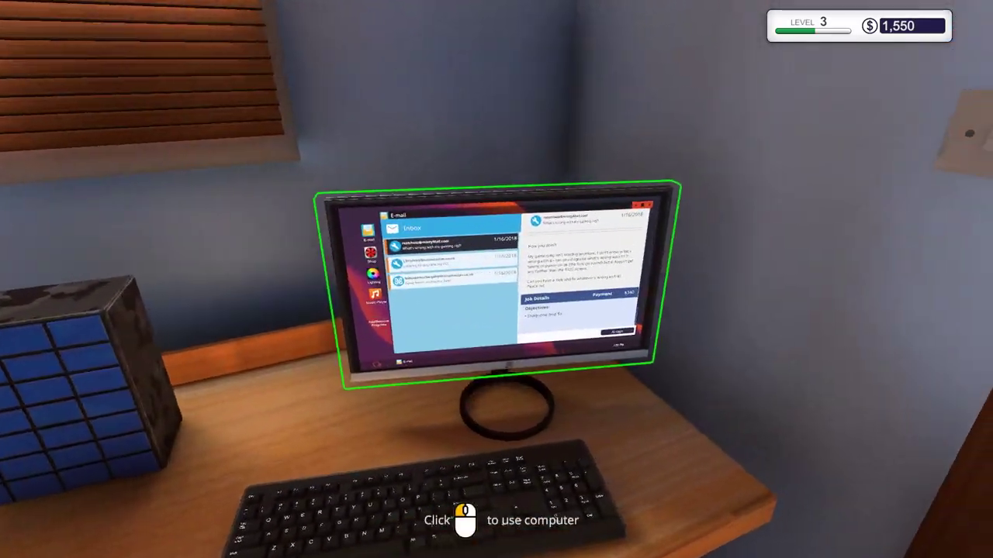
pyautogui.click(496, 279)
pyautogui.click(132, 168)
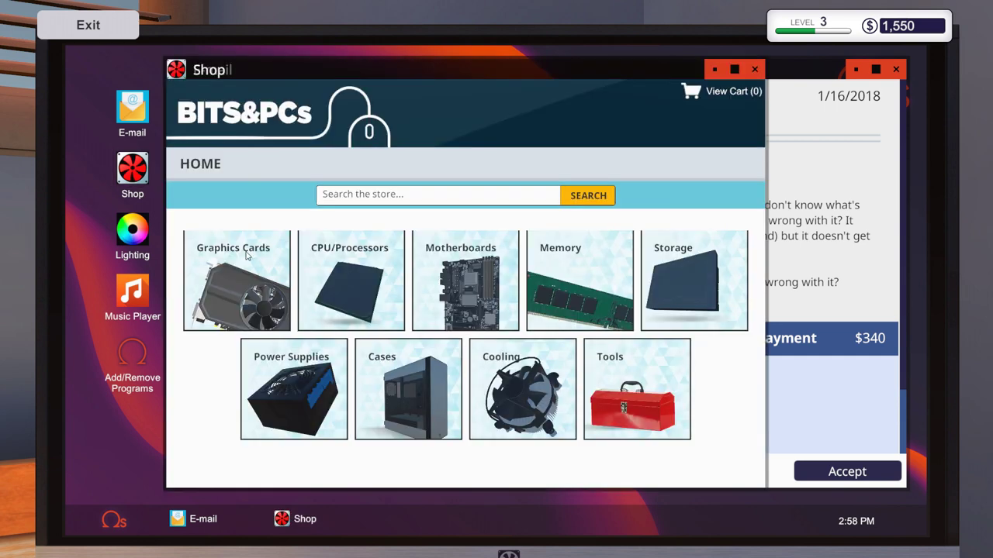
pyautogui.click(548, 307)
pyautogui.scroll(-1, 508, 322)
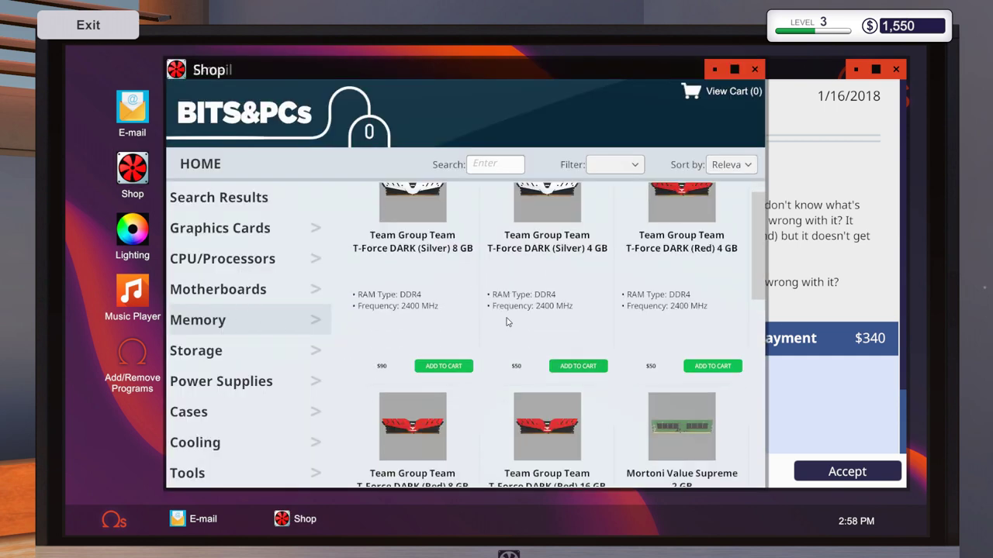
pyautogui.scroll(-1, 543, 310)
pyautogui.scroll(-3, 543, 310)
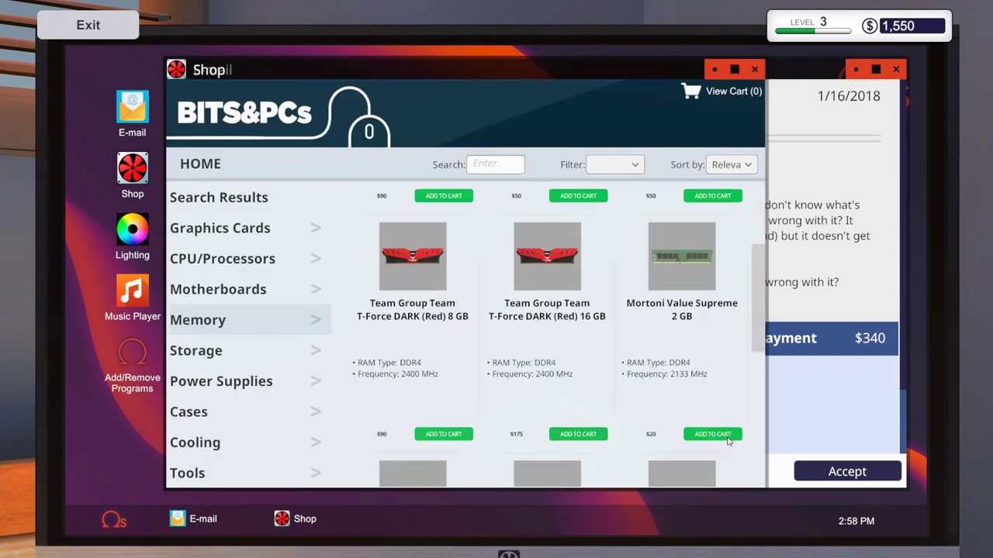
pyautogui.click(725, 439)
# - Accept the gaming-rig diagnose-and-fix job and dismiss its mission notice
pyautogui.click(819, 380)
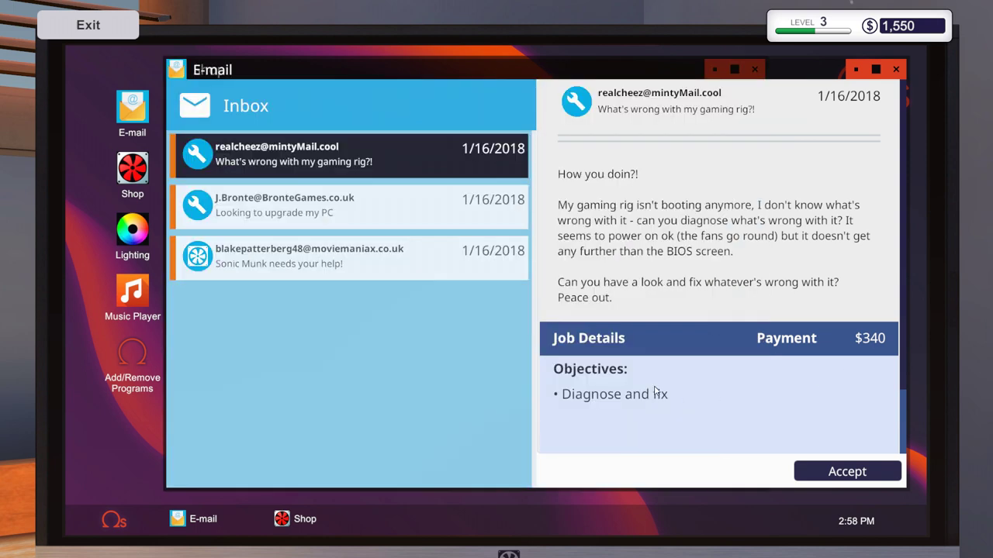
pyautogui.click(847, 471)
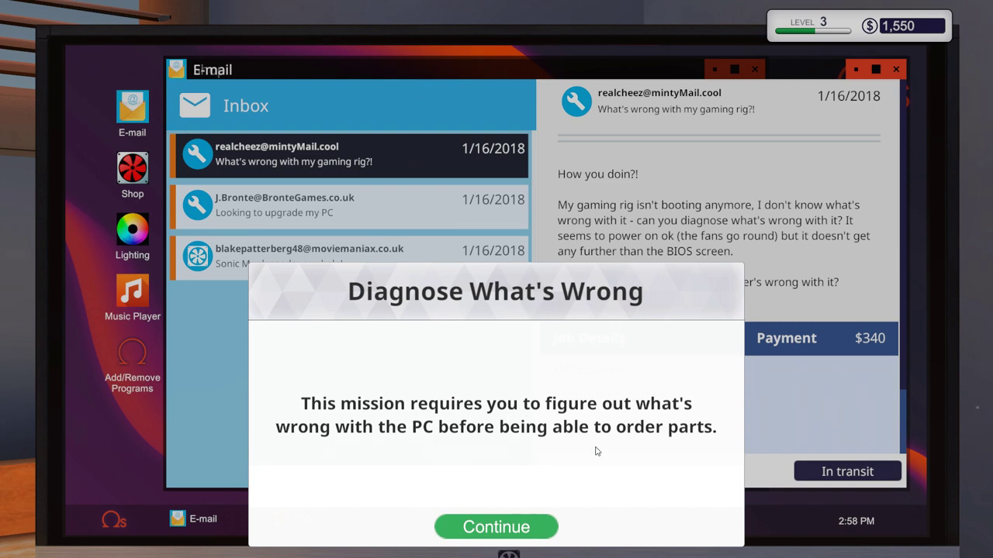
pyautogui.click(489, 527)
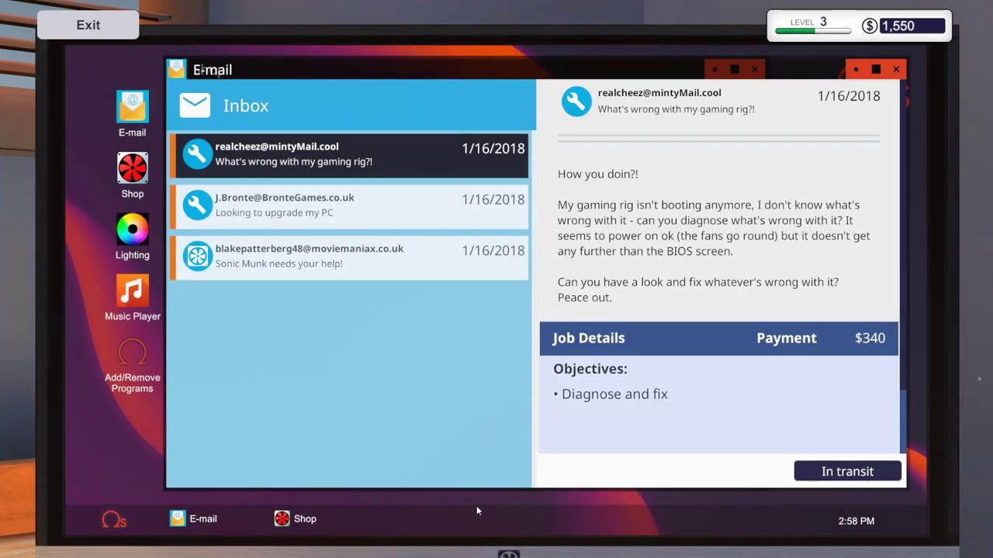
# - Buy the carted memory with next-day delivery, then close the shop and inbox
pyautogui.click(132, 167)
pyautogui.click(690, 91)
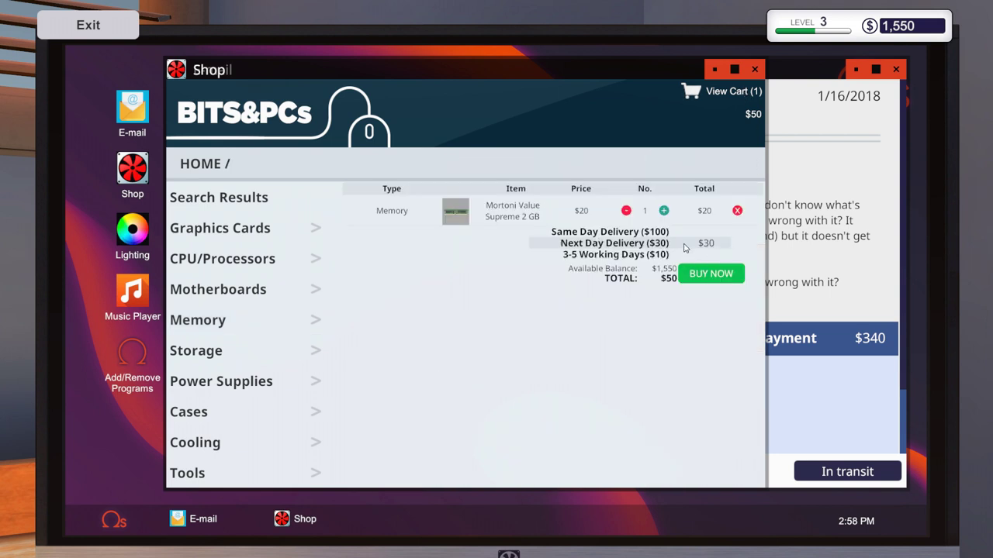
pyautogui.click(710, 273)
pyautogui.click(755, 69)
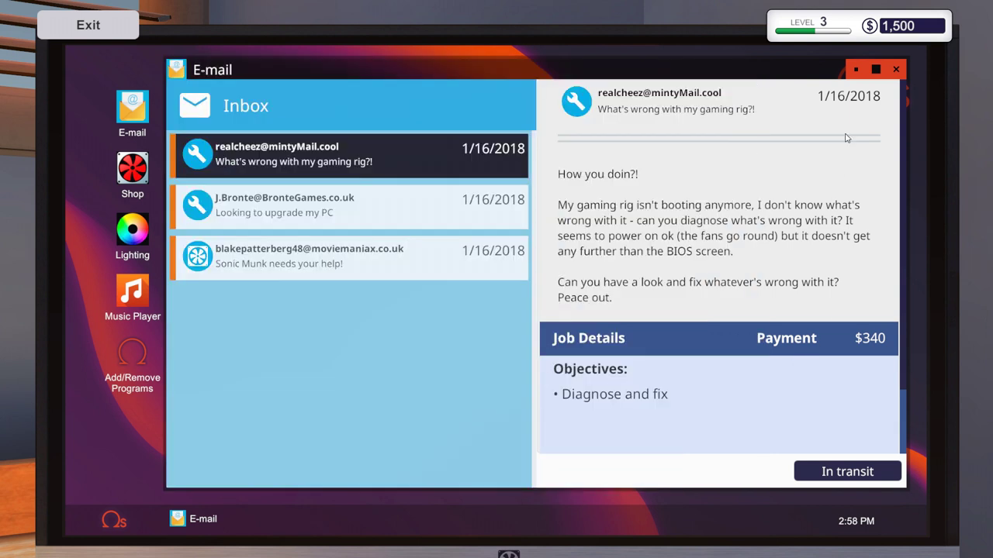
pyautogui.click(896, 69)
# - Go to the calendar and end the day, advancing to January 17
pyautogui.press('Escape')
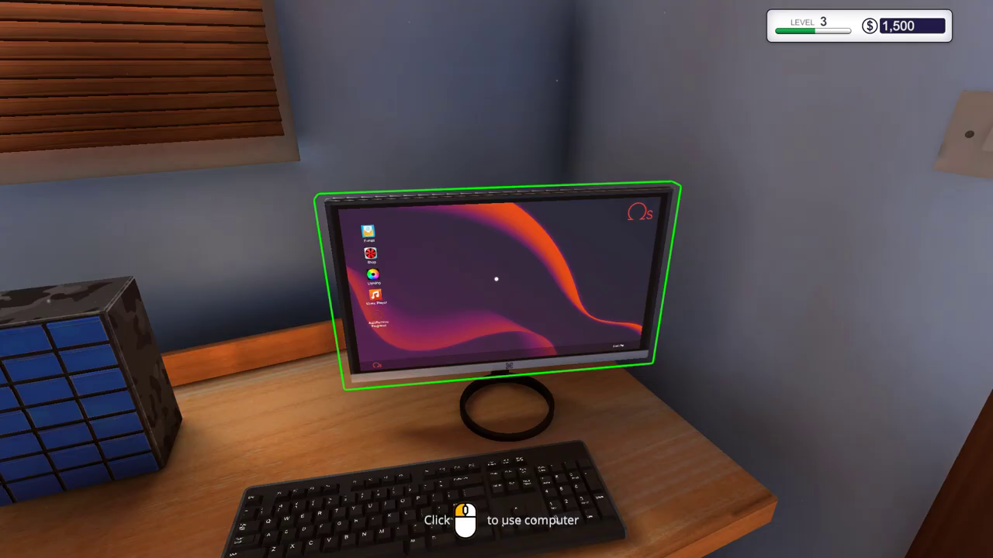
pyautogui.press('w')
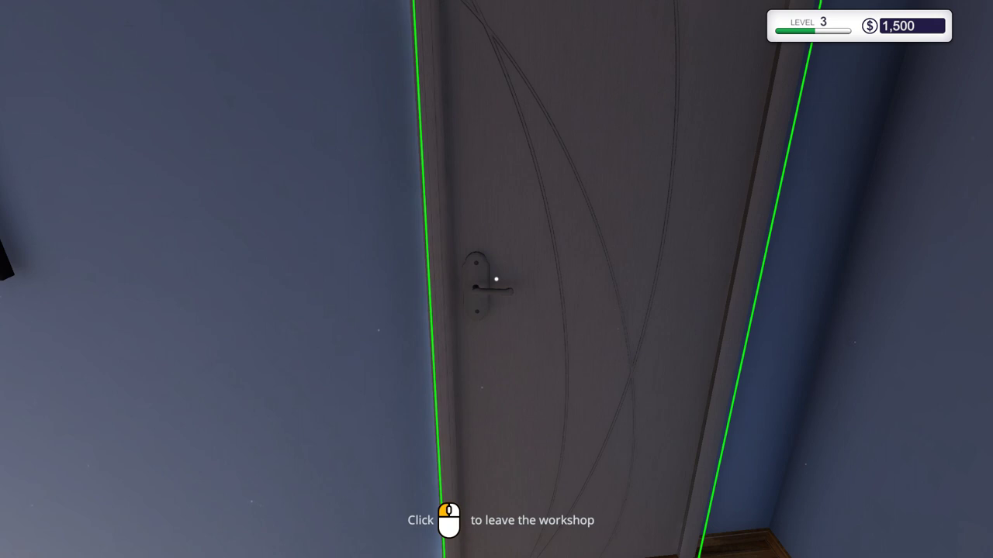
pyautogui.click(496, 279)
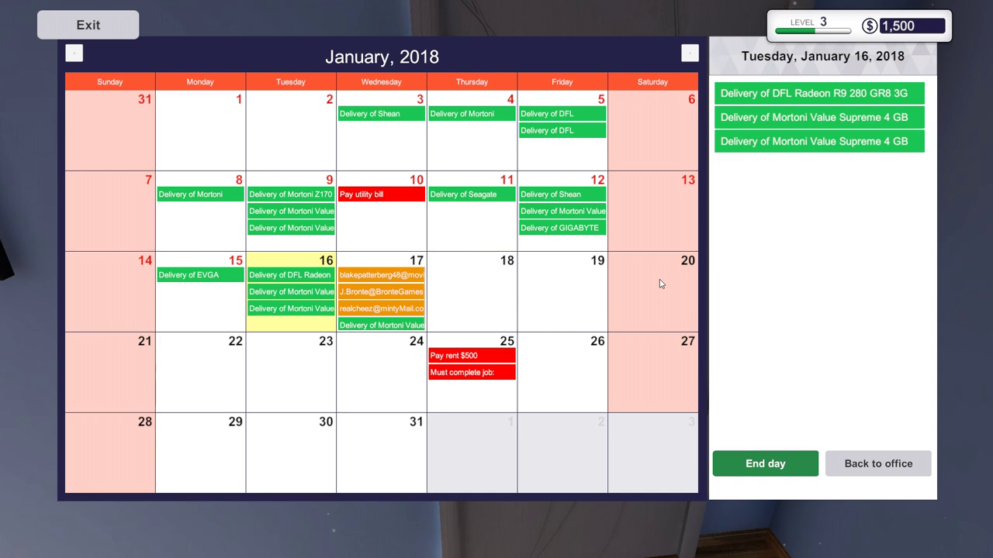
pyautogui.click(765, 464)
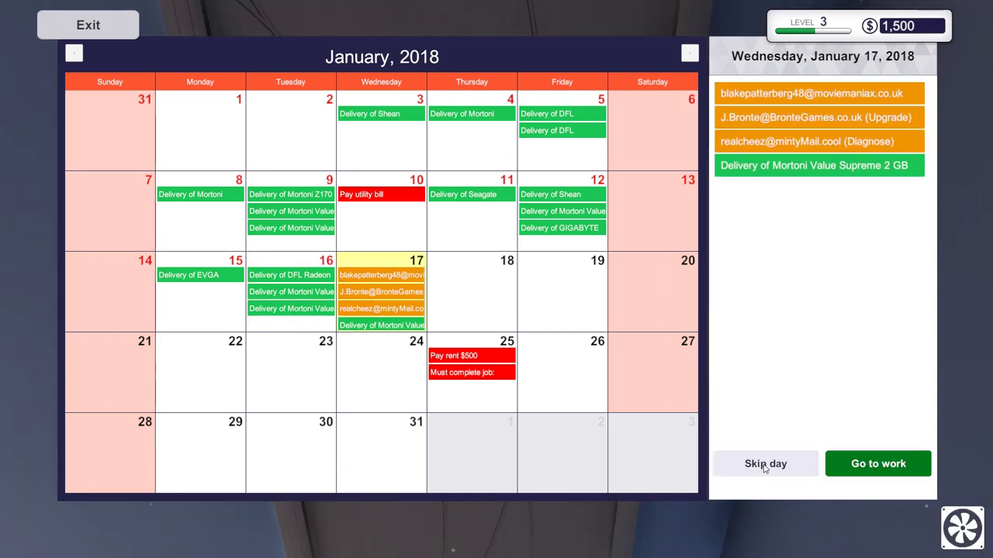
pyautogui.click(877, 463)
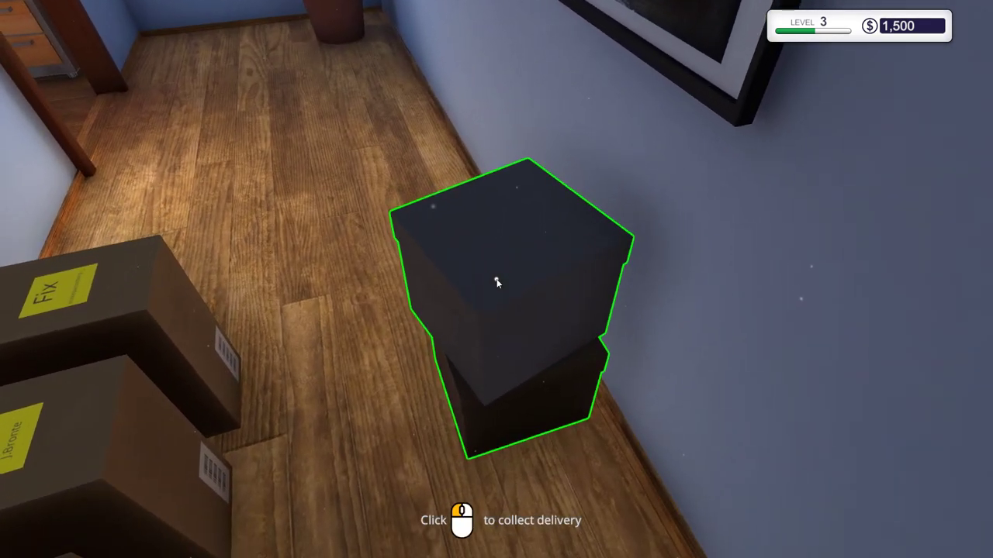
# - Collect the memory delivery and pick up the PC marked Upgrade
pyautogui.click(496, 279)
pyautogui.click(89, 25)
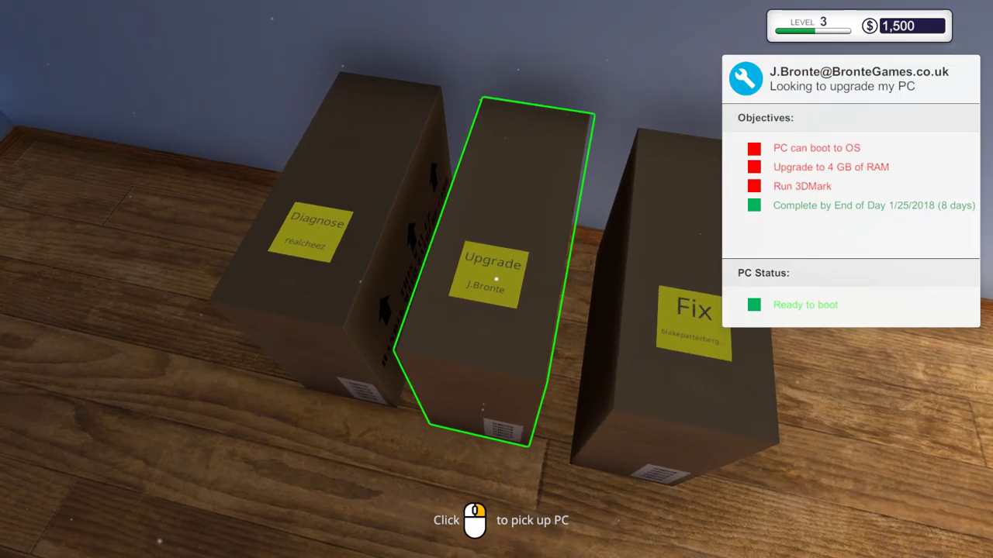
pyautogui.click(496, 280)
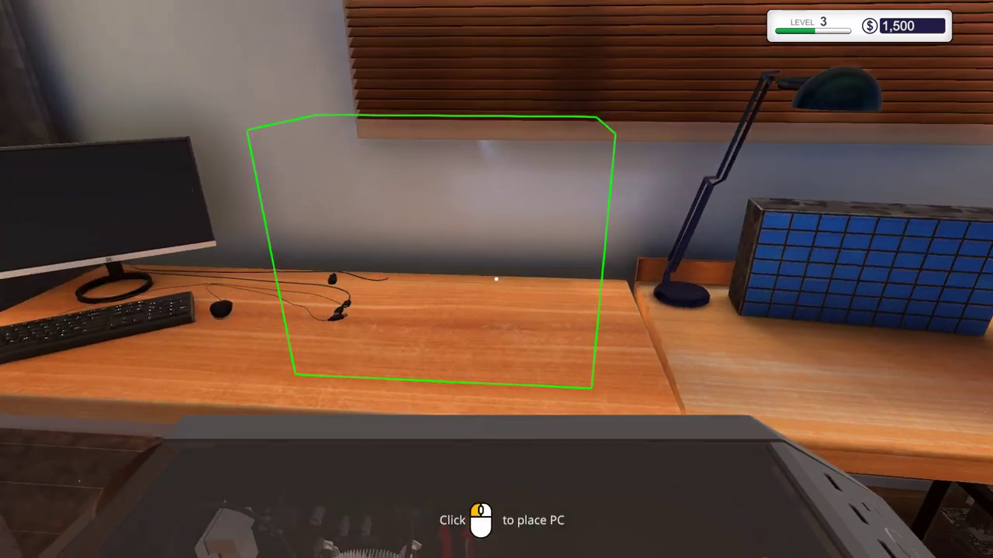
pyautogui.click(497, 279)
pyautogui.click(496, 277)
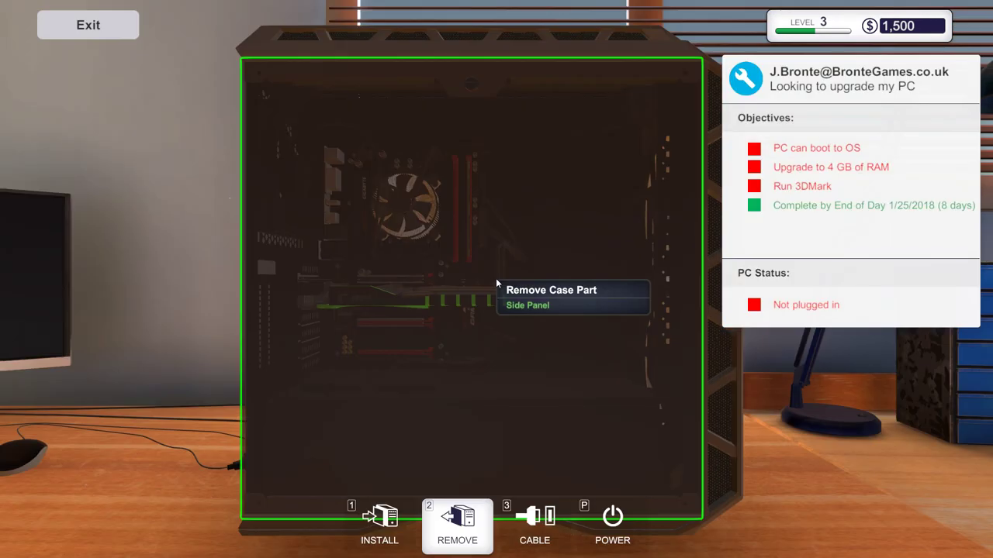
pyautogui.click(486, 356)
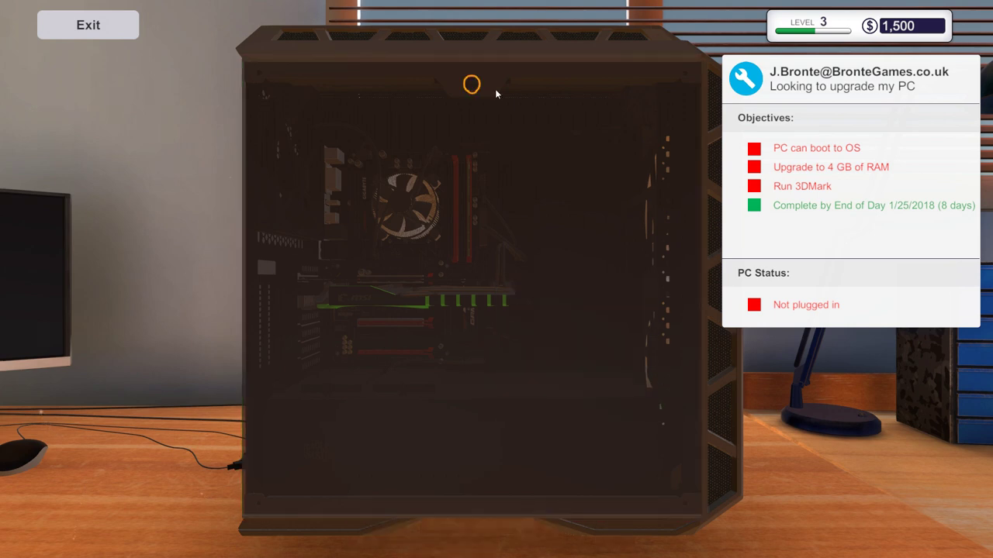
pyautogui.click(472, 84)
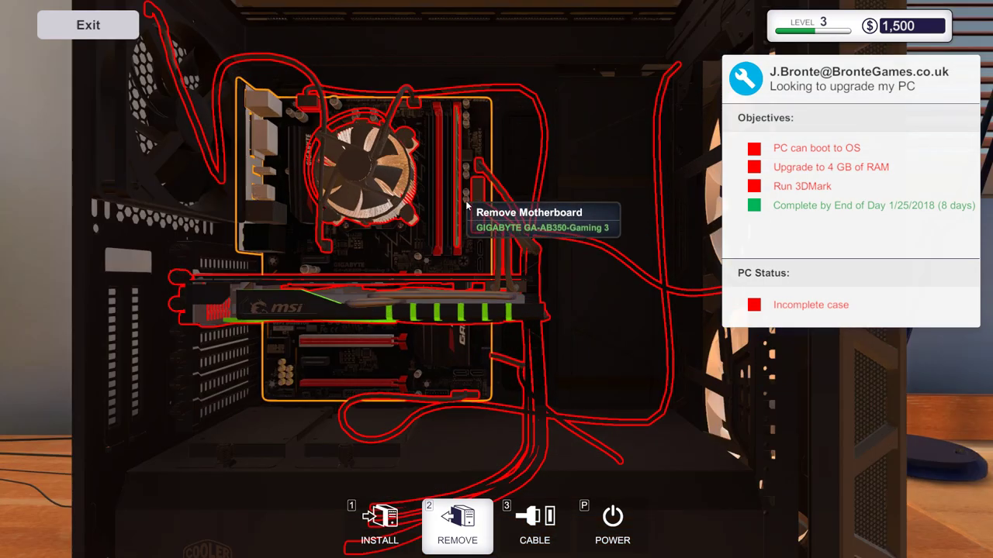
pyautogui.scroll(5, 458, 215)
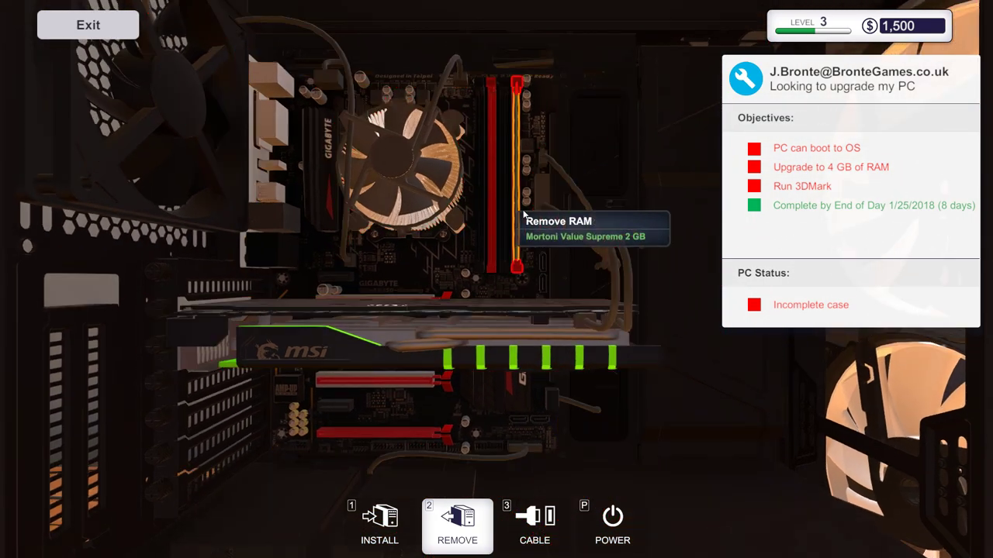
pyautogui.scroll(-5, 525, 215)
pyautogui.scroll(3, 505, 229)
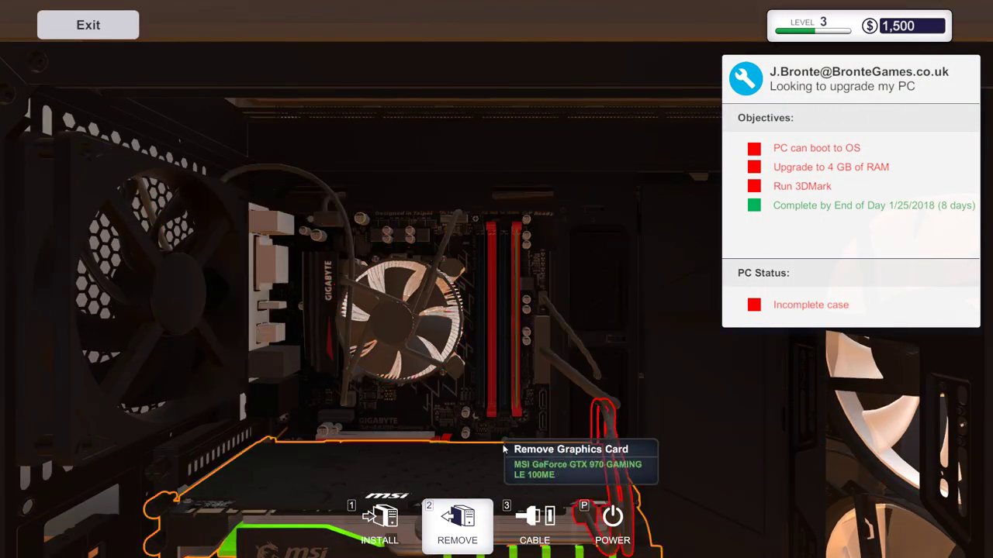
# - Install the used 2 GB RAM stick from the inventory into the empty slot
pyautogui.click(385, 519)
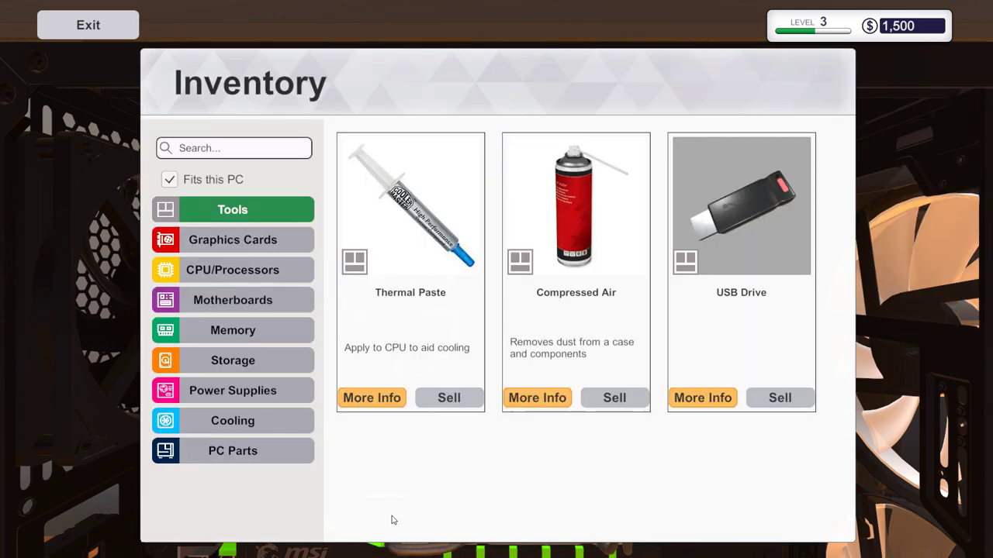
pyautogui.click(238, 336)
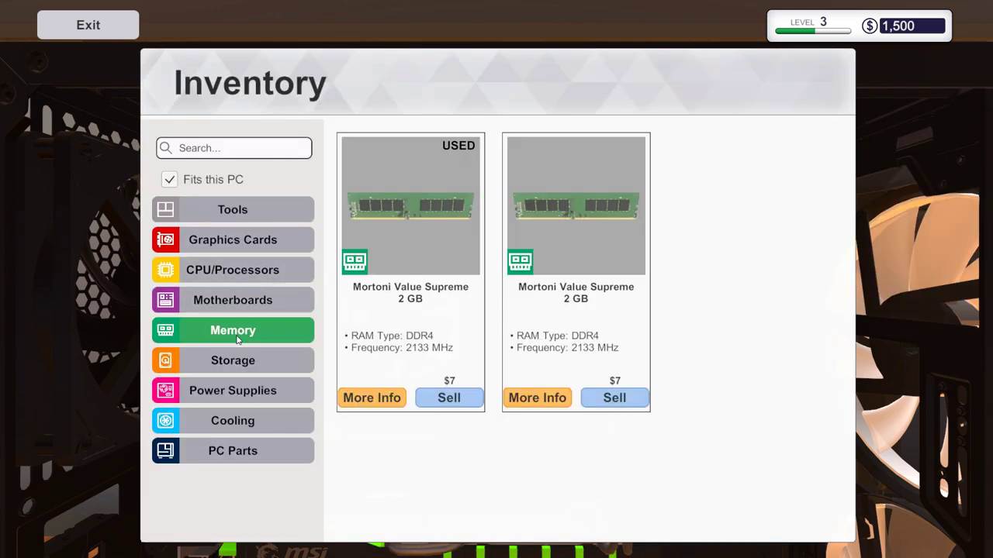
pyautogui.click(401, 373)
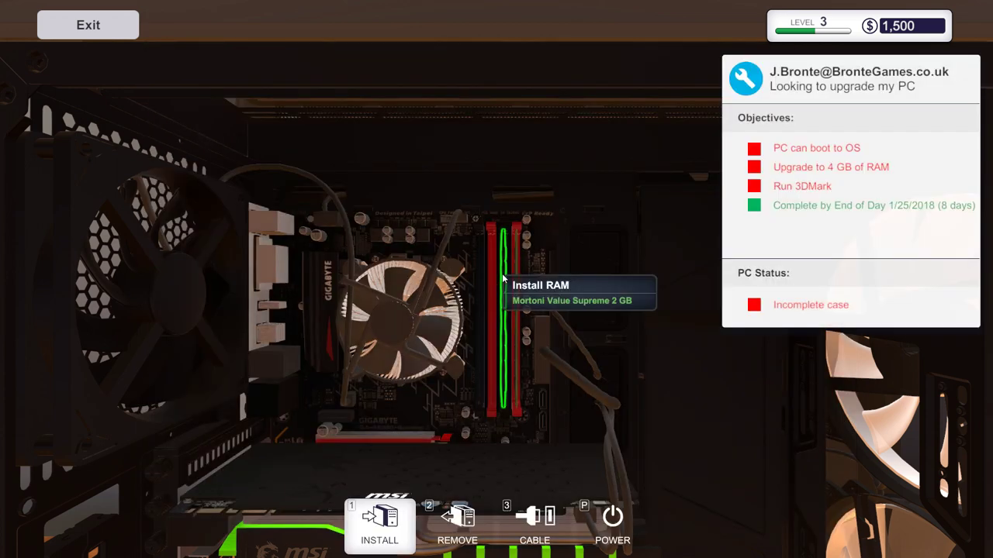
pyautogui.click(502, 279)
pyautogui.press('2')
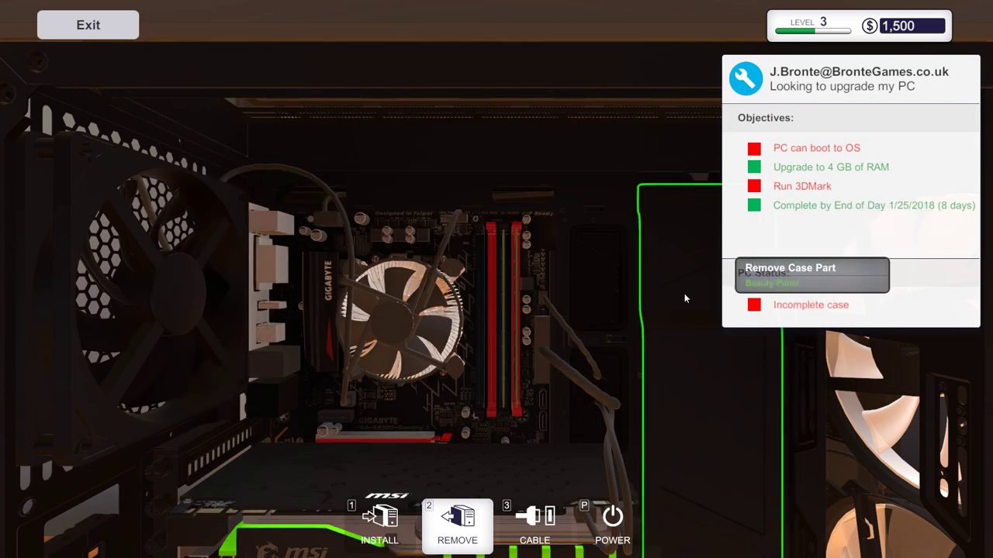
pyautogui.scroll(-2, 585, 303)
pyautogui.scroll(-2, 584, 326)
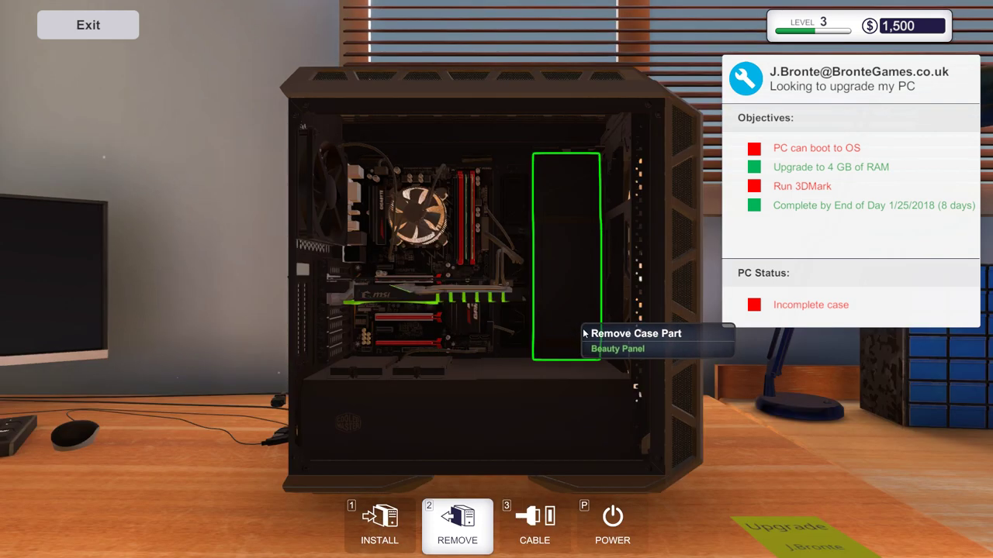
pyautogui.click(383, 527)
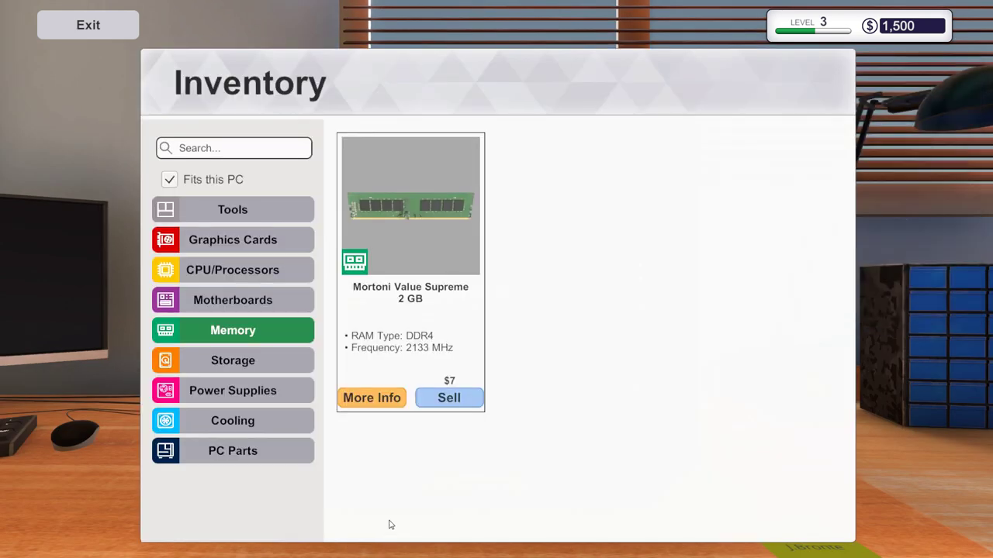
pyautogui.click(247, 212)
pyautogui.press('Escape')
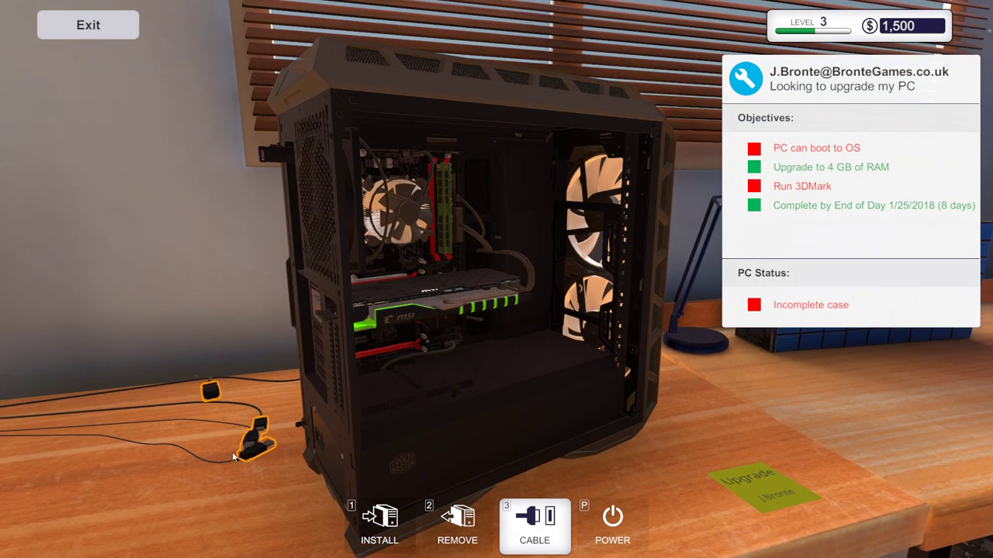
# - Connect the motherboard, graphics card and mains power cables, then switch the PC on
pyautogui.click(254, 444)
pyautogui.click(308, 284)
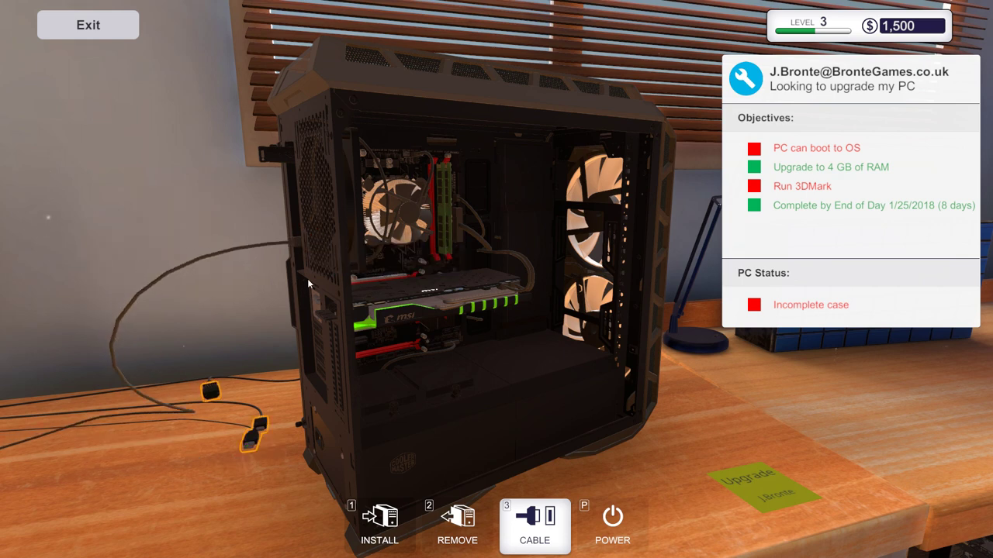
pyautogui.click(256, 425)
pyautogui.click(299, 349)
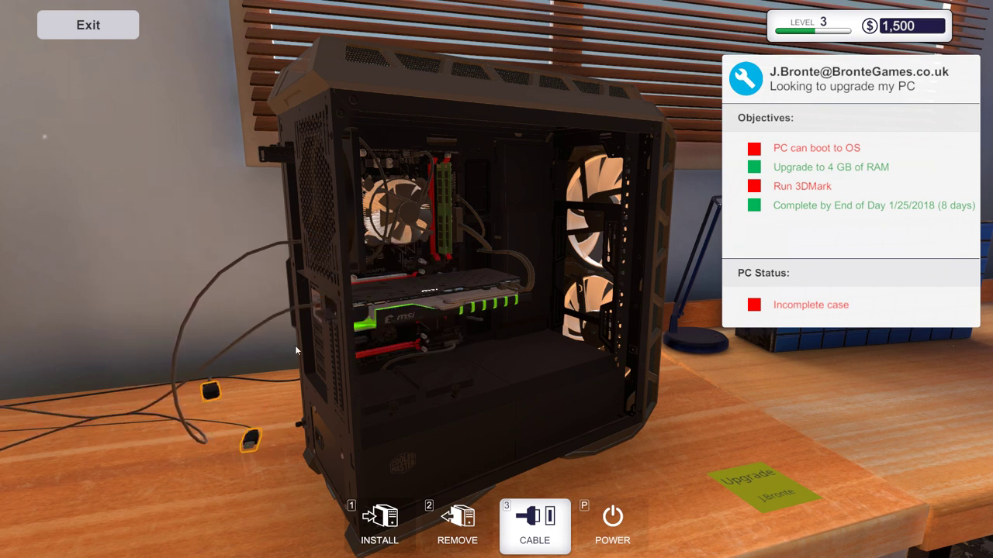
pyautogui.click(250, 439)
pyautogui.click(308, 240)
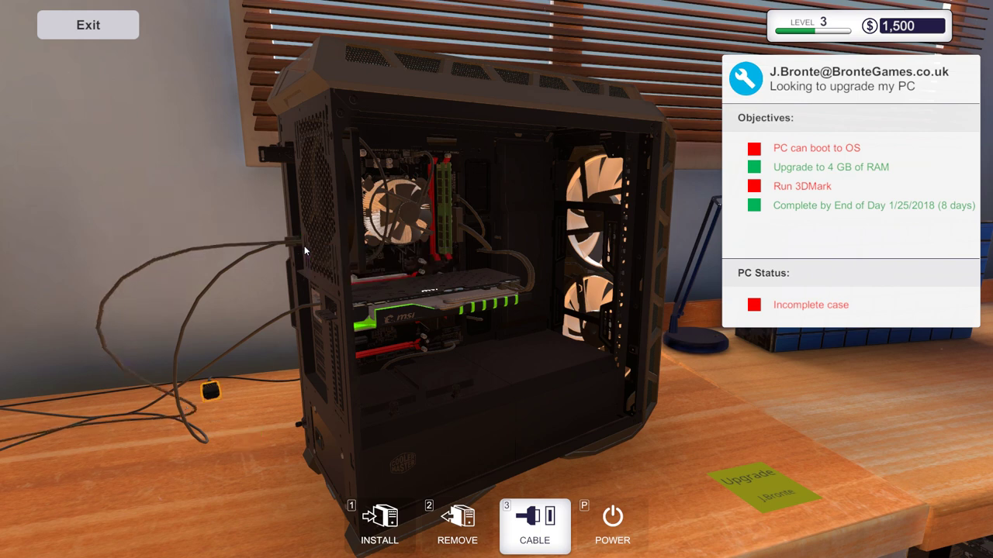
pyautogui.click(211, 390)
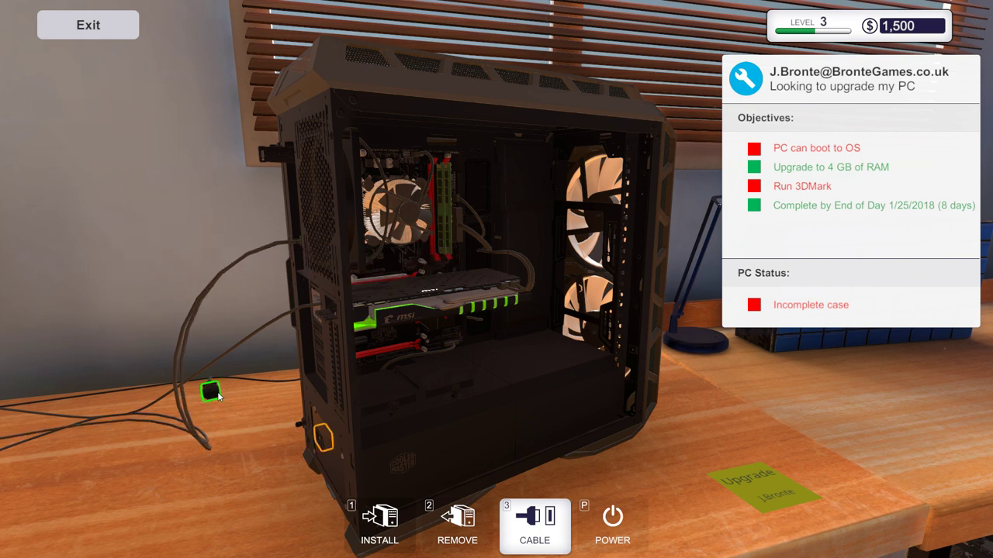
pyautogui.click(321, 432)
pyautogui.press('p')
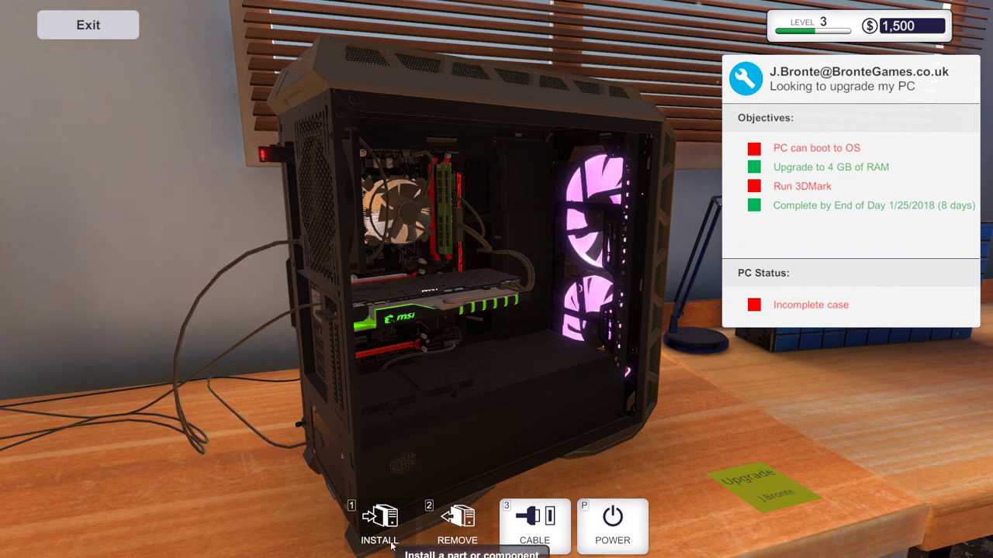
# - Fit the side panel from the case parts inventory back onto the PC
pyautogui.click(380, 523)
pyautogui.click(226, 452)
pyautogui.click(408, 204)
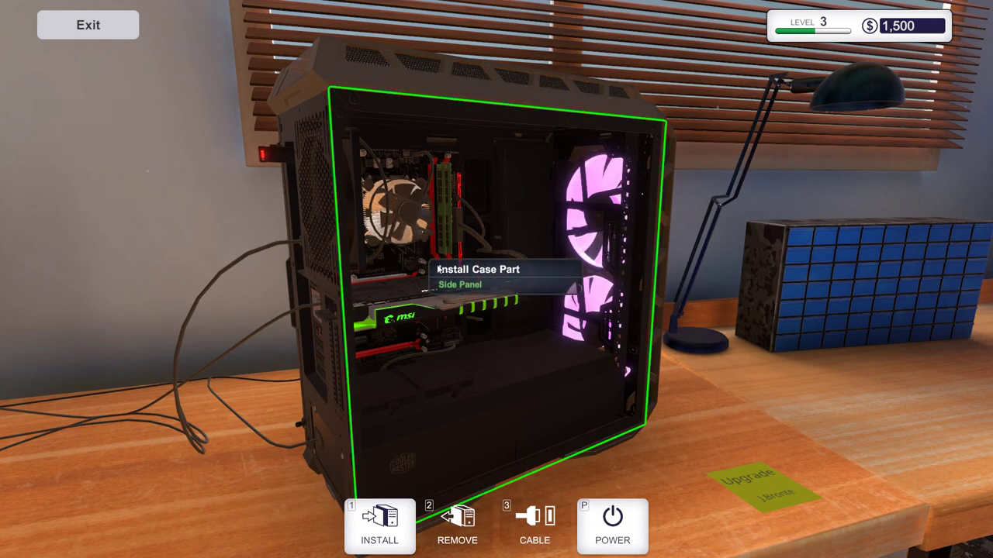
pyautogui.click(438, 267)
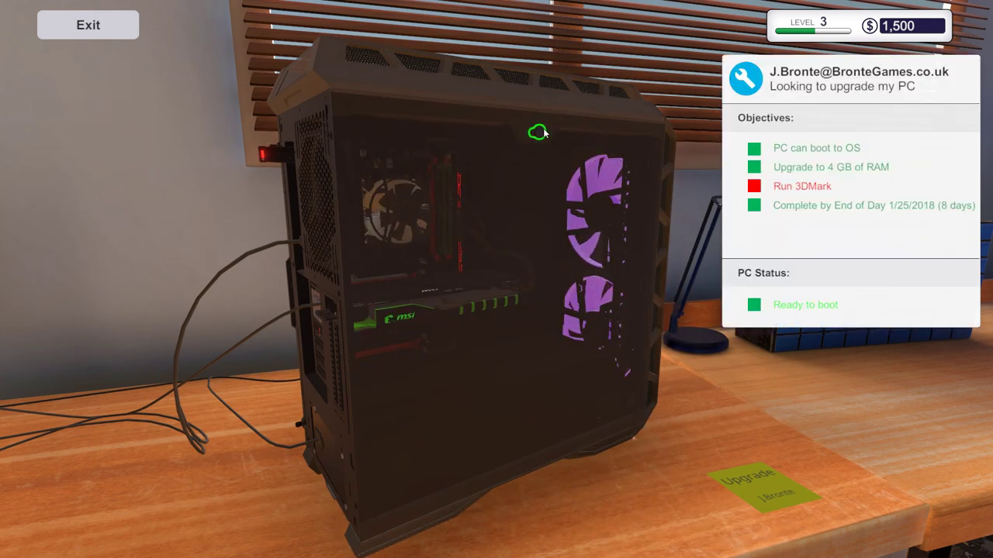
pyautogui.moveTo(543, 194); pyautogui.dragTo(388, 194)
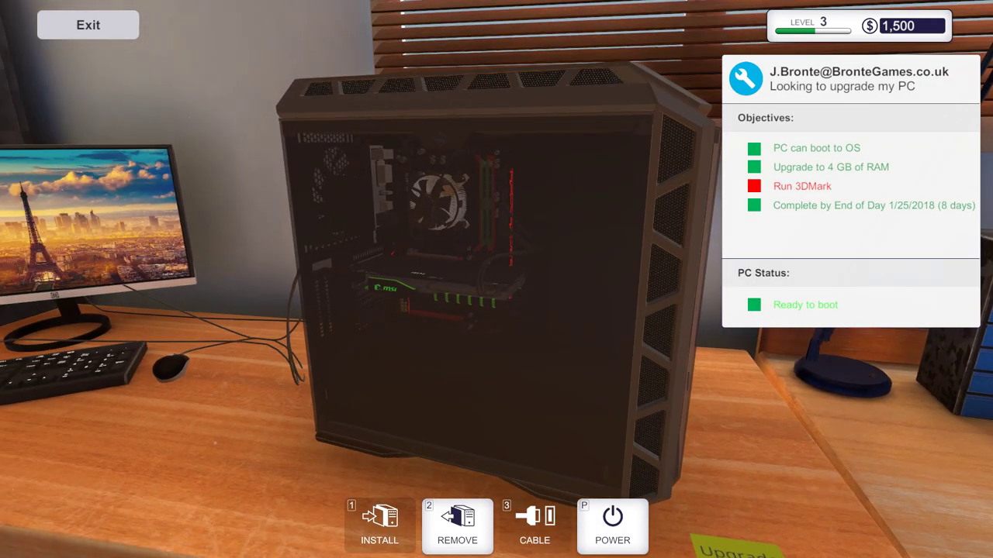
# - Install 3DMark Advanced Edition through Add/Remove Programs and restart the PC
pyautogui.press('Escape')
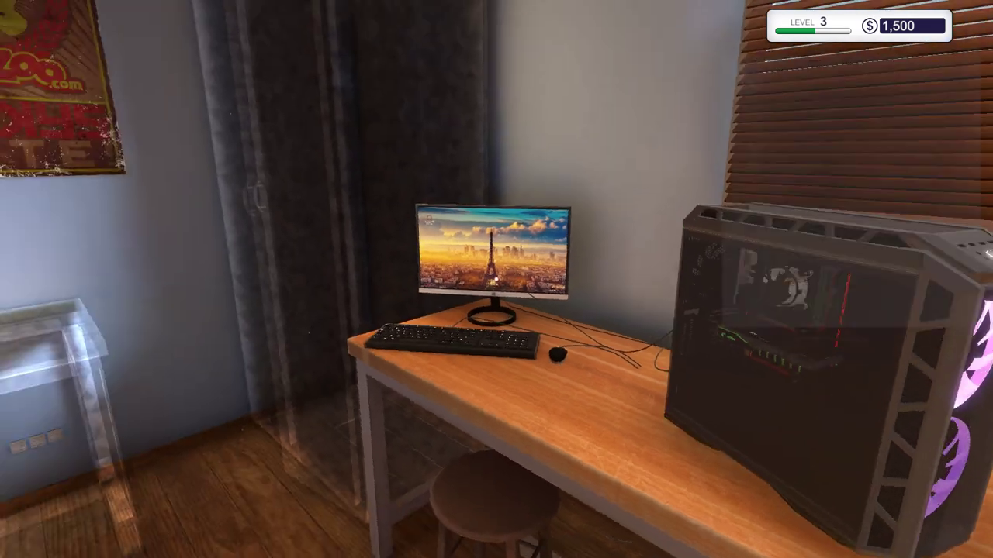
pyautogui.press('w')
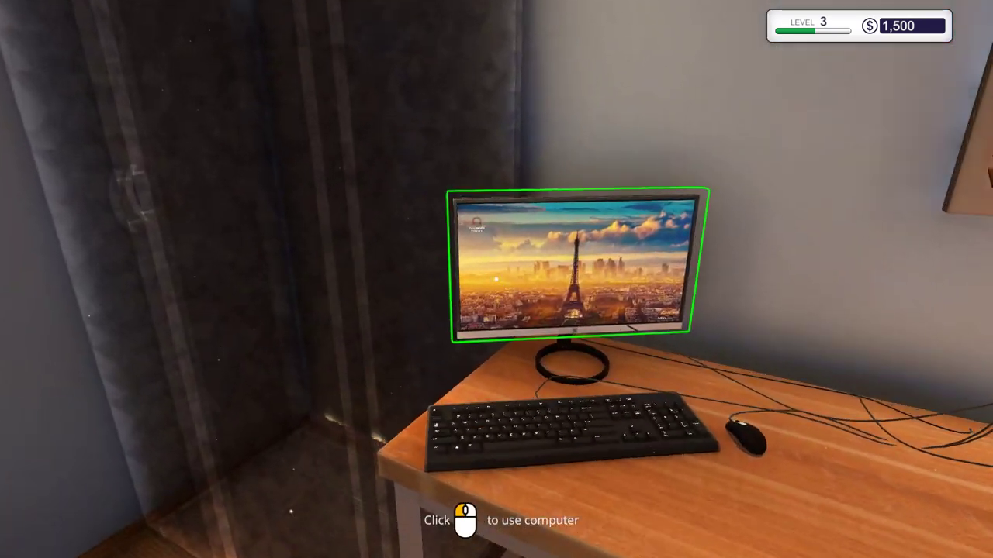
pyautogui.click(578, 263)
pyautogui.doubleClick(142, 131)
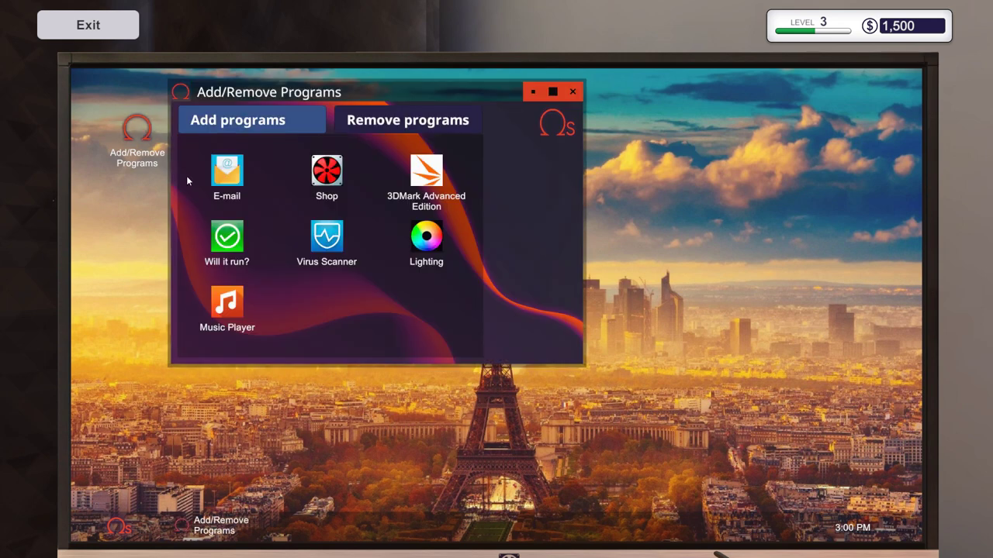
pyautogui.doubleClick(425, 175)
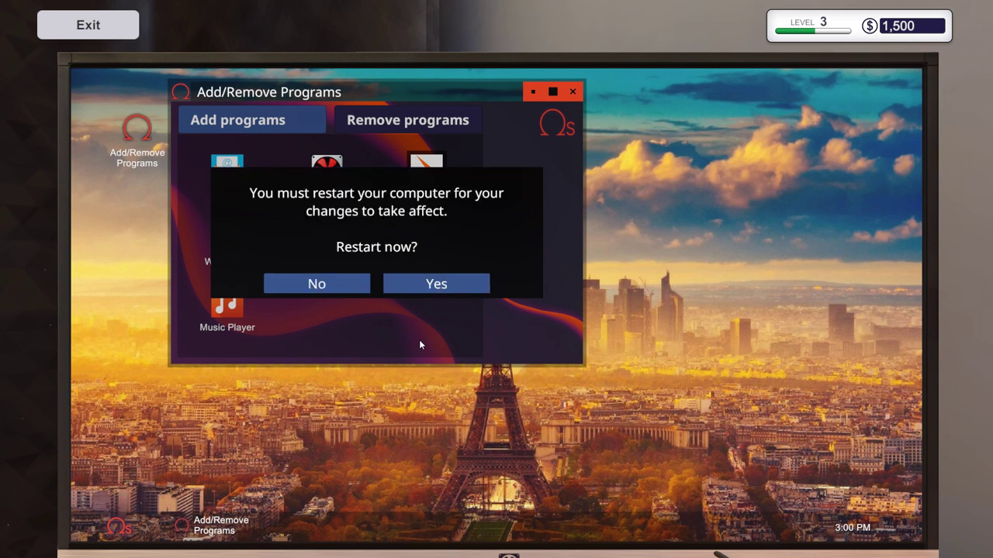
pyautogui.click(467, 288)
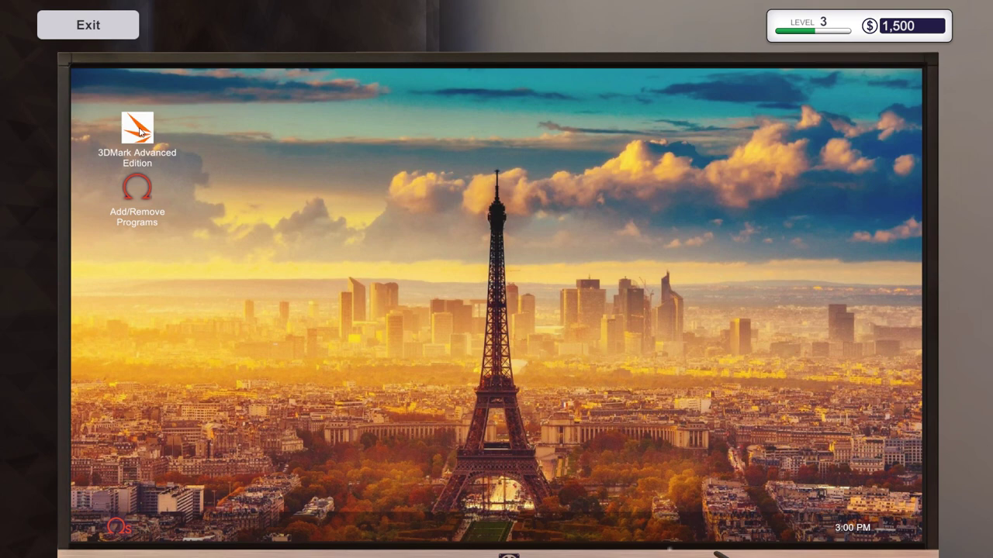
pyautogui.click(88, 25)
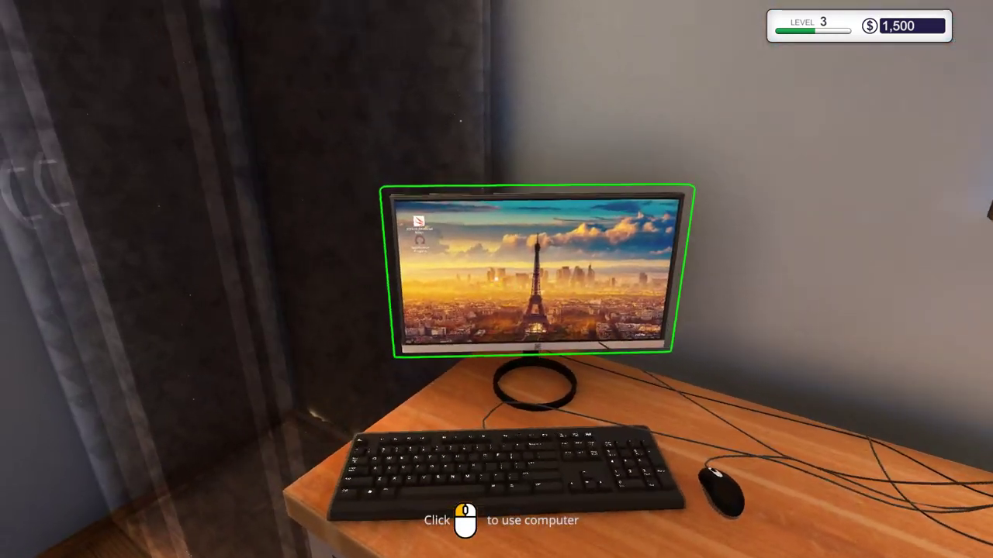
# - Launch 3DMark Advanced Edition from the desktop and run the Time Spy benchmark
pyautogui.click(496, 279)
pyautogui.doubleClick(138, 130)
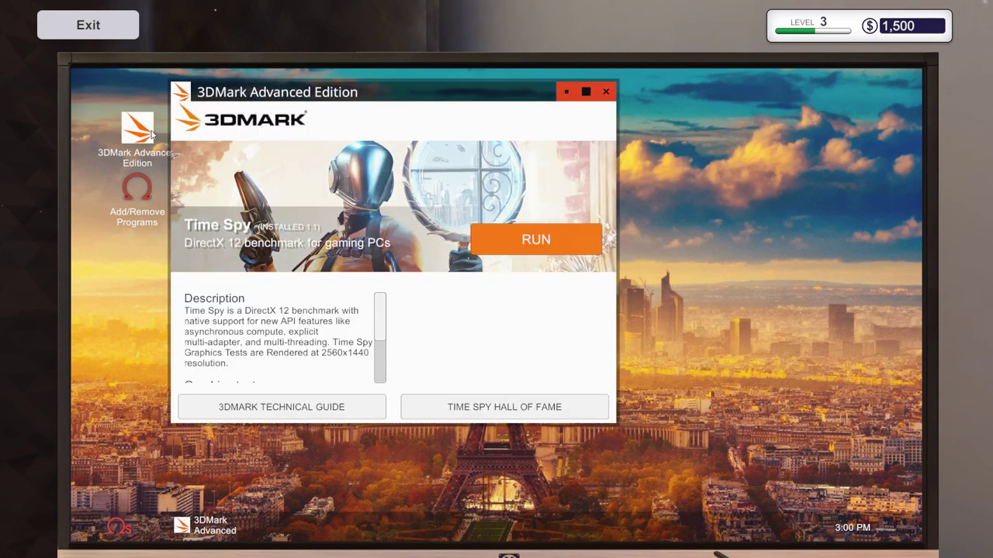
pyautogui.click(535, 248)
pyautogui.click(88, 25)
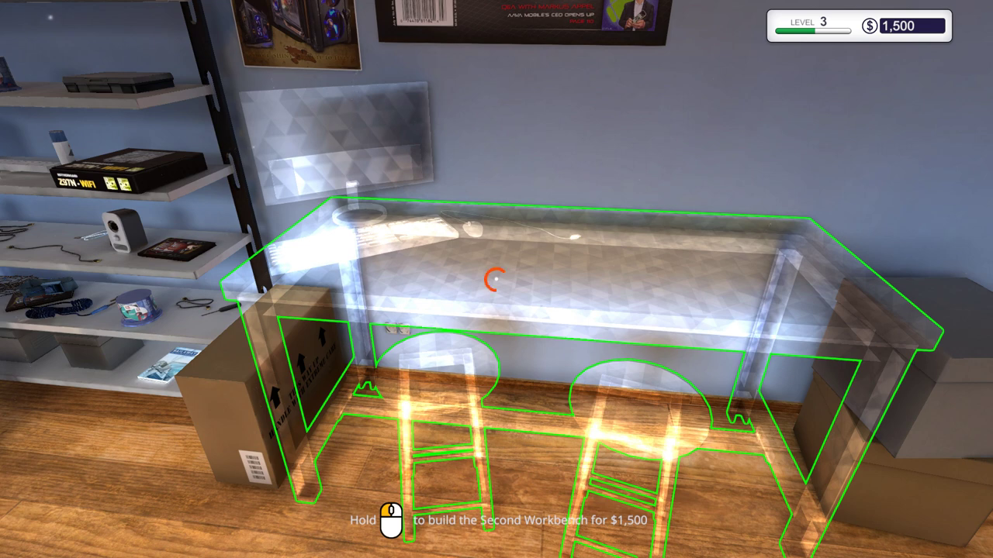
# - Buy the $1,500 second workbench and head to the PC boxes
pyautogui.click(496, 279)
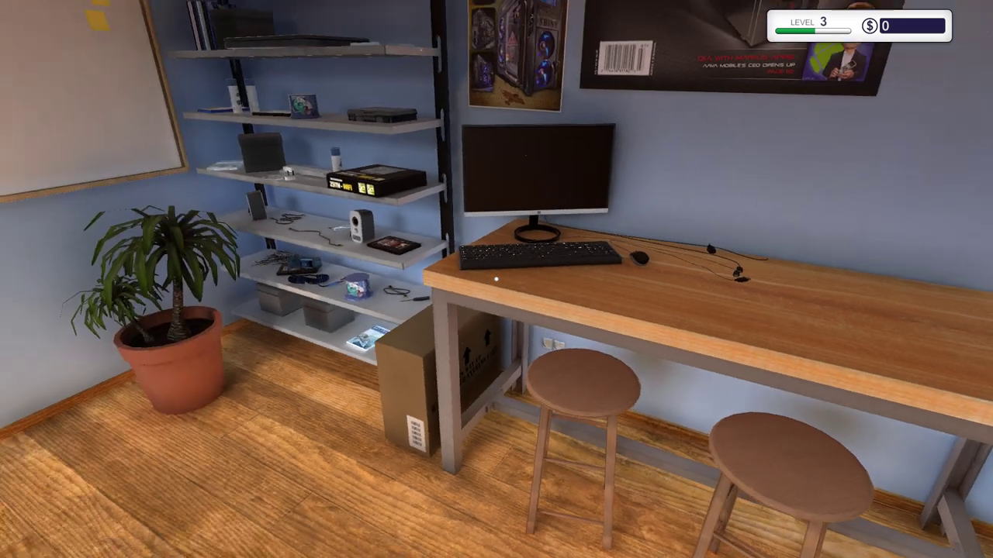
pyautogui.press('w')
pyautogui.press('w')
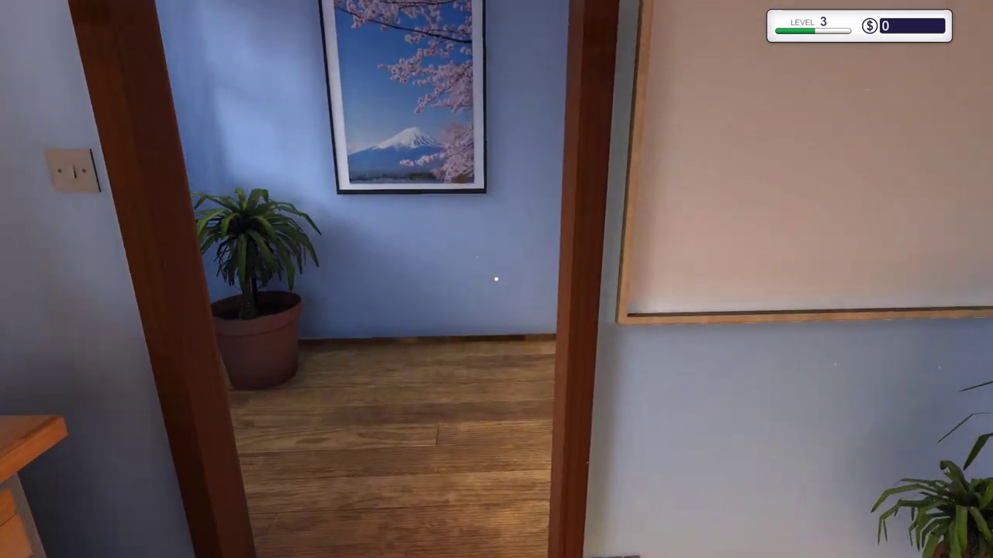
pyautogui.press('w')
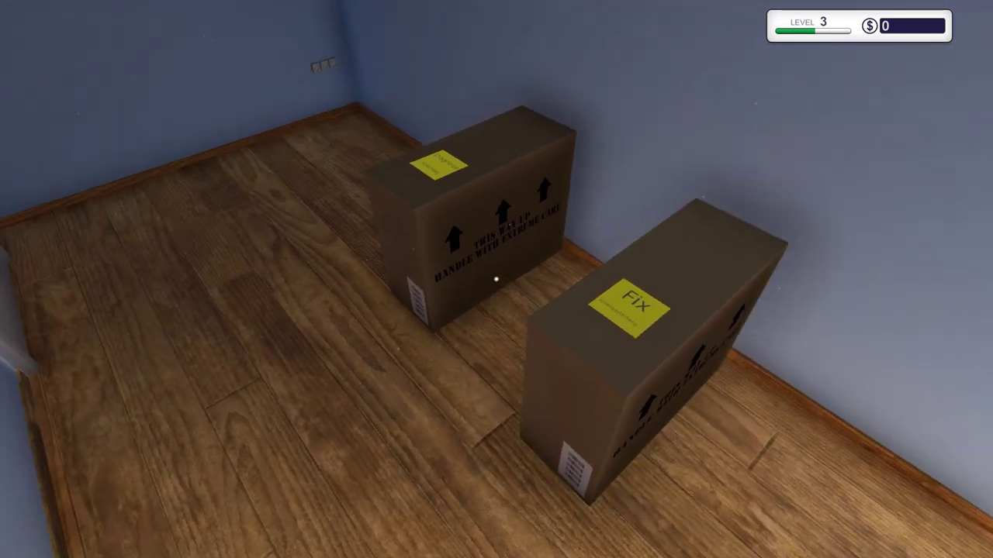
# - Carry the Diagnose job PC over and set it on the new workbench
pyautogui.click(496, 280)
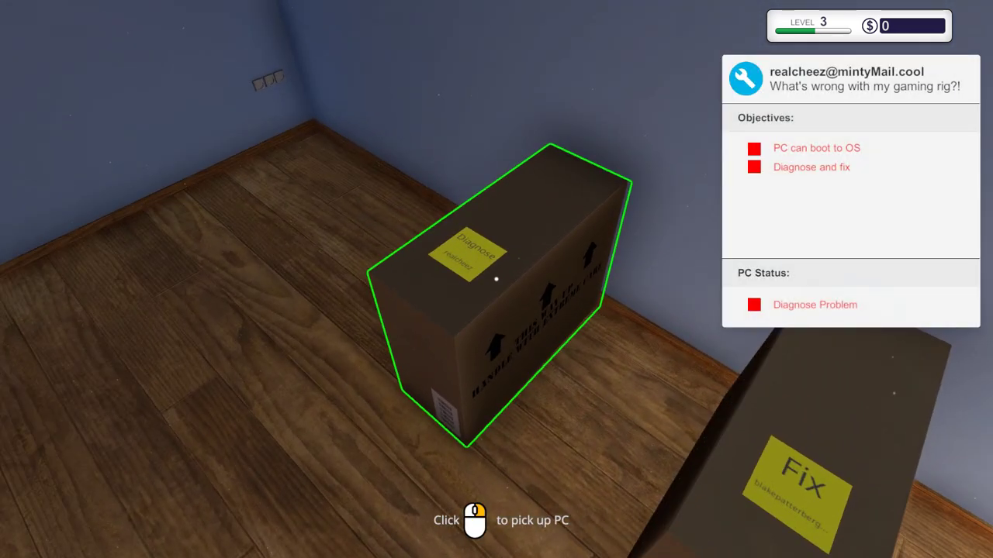
pyautogui.click(497, 280)
pyautogui.press('w')
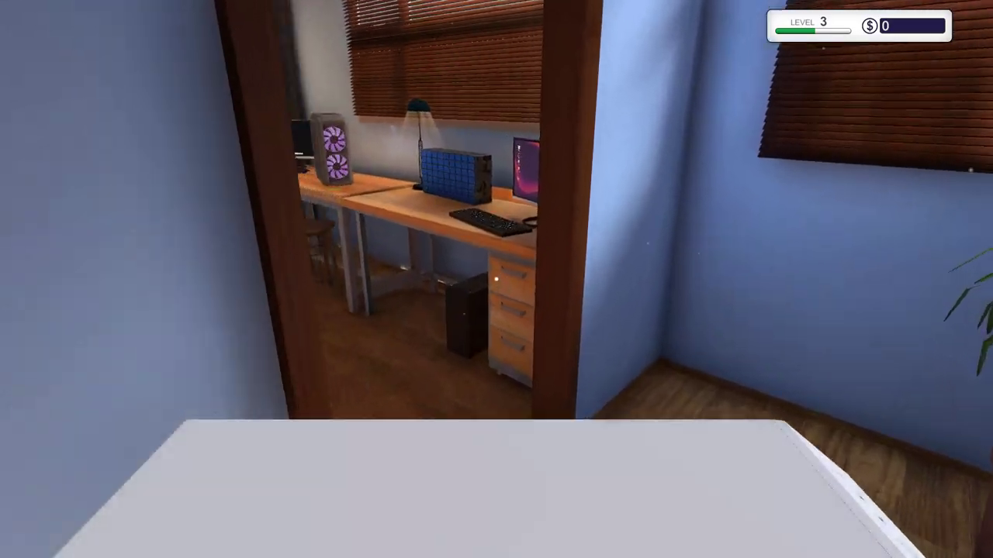
pyautogui.press('w')
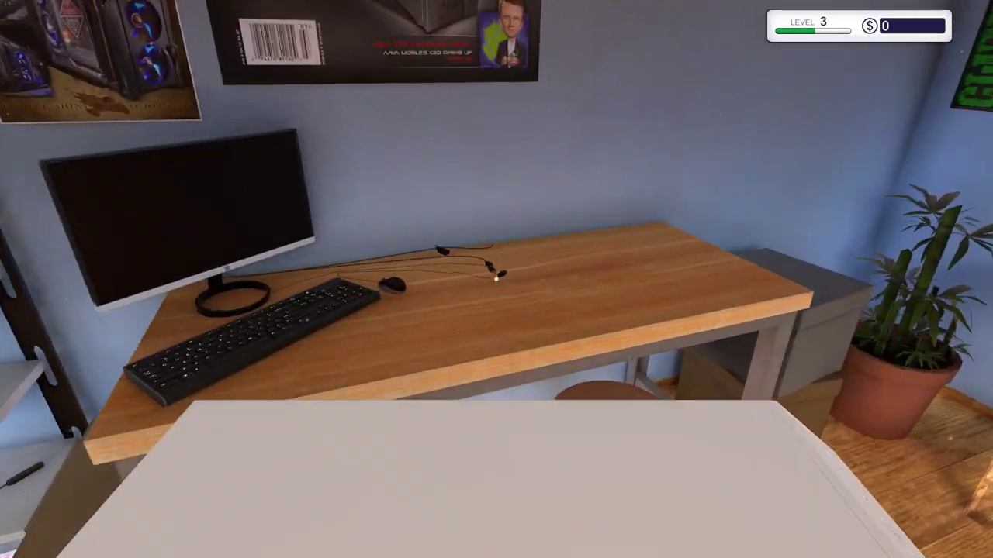
pyautogui.click(496, 279)
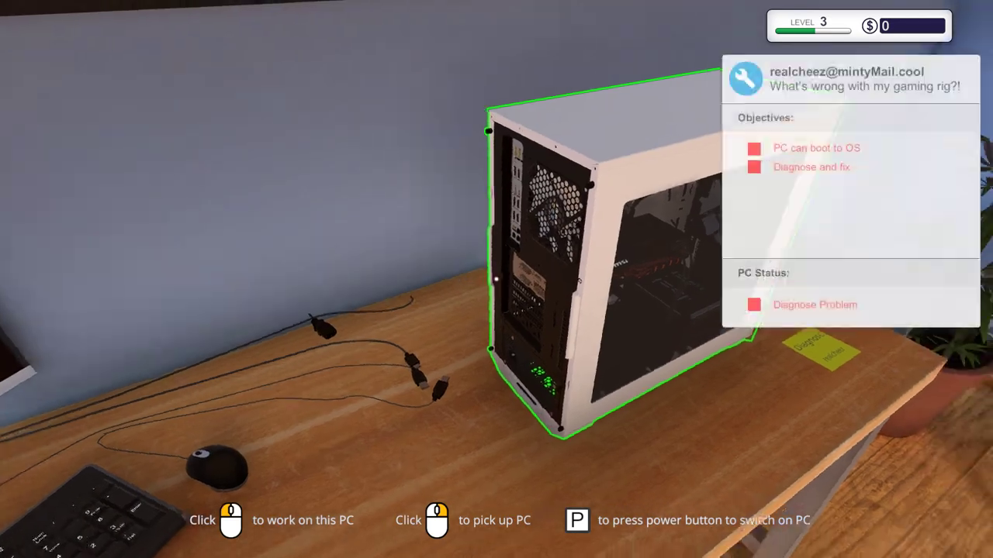
# - Start work on the realcheez rig, dismiss the advice, and connect two rear cables
pyautogui.click(497, 279)
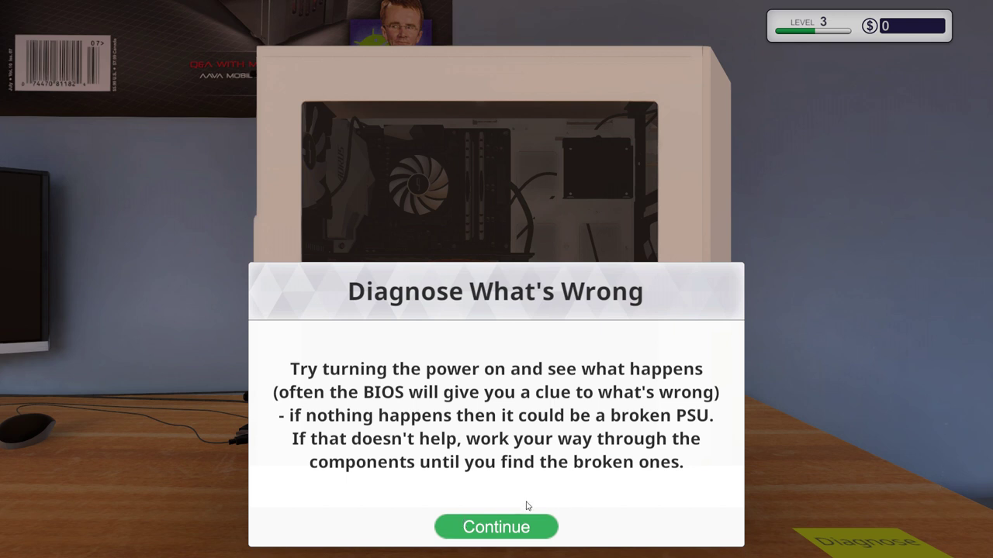
pyautogui.click(497, 527)
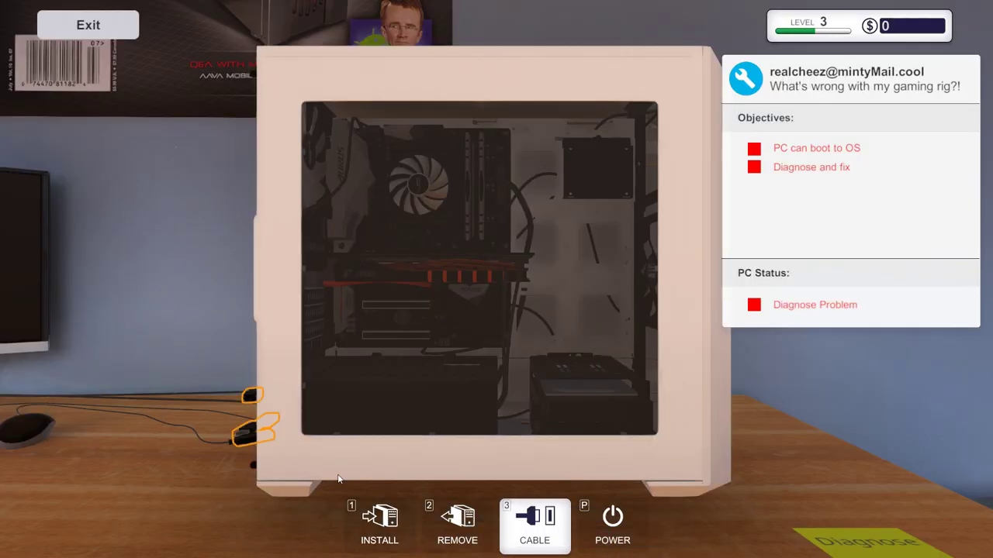
pyautogui.moveTo(337, 479); pyautogui.dragTo(183, 494)
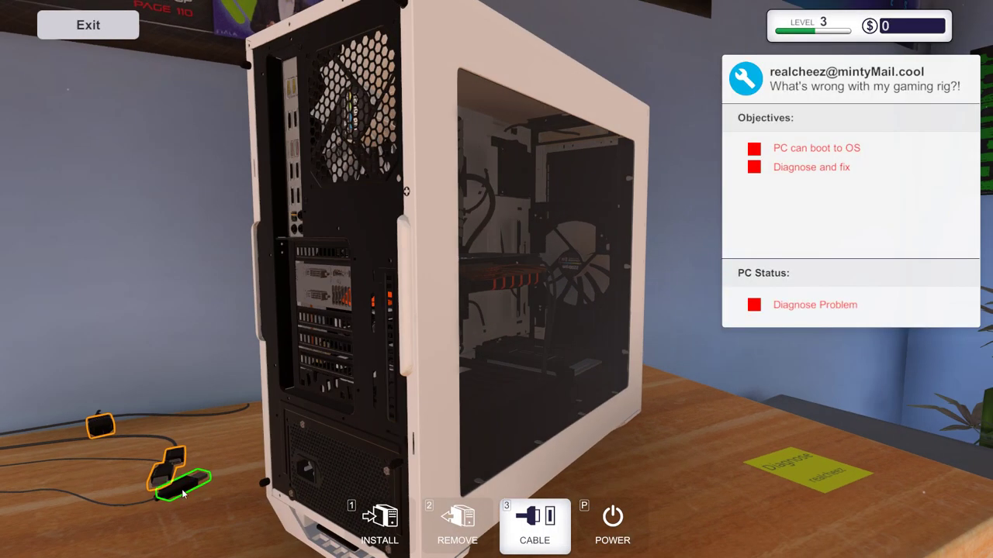
pyautogui.click(178, 489)
pyautogui.click(294, 124)
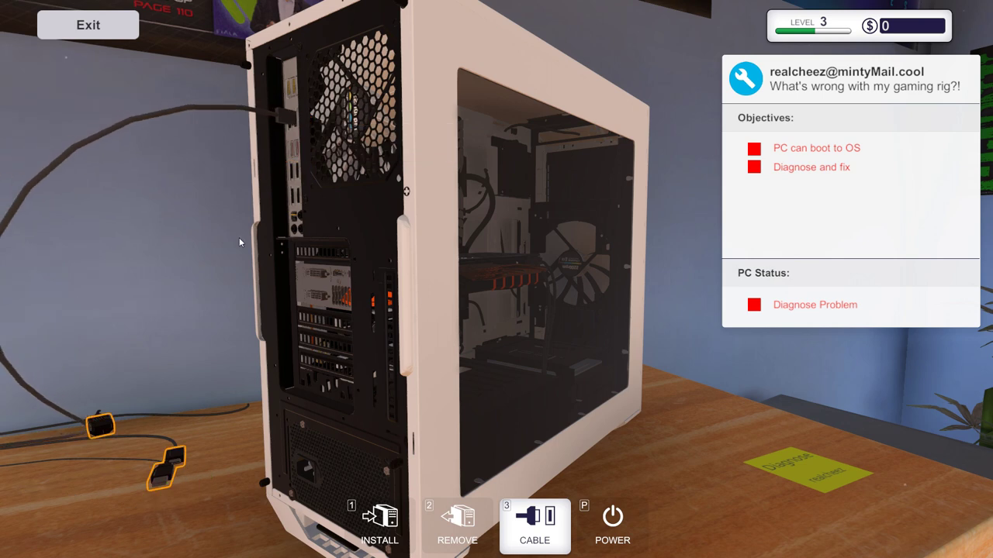
pyautogui.click(177, 458)
pyautogui.click(326, 275)
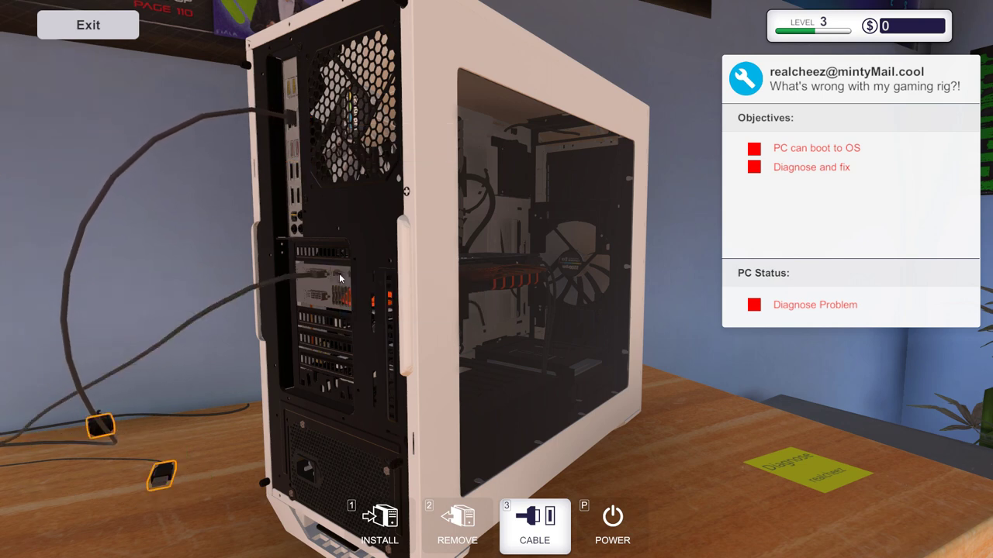
# - Plug in the USB peripheral cables and the PSU power cable
pyautogui.click(163, 475)
pyautogui.click(294, 171)
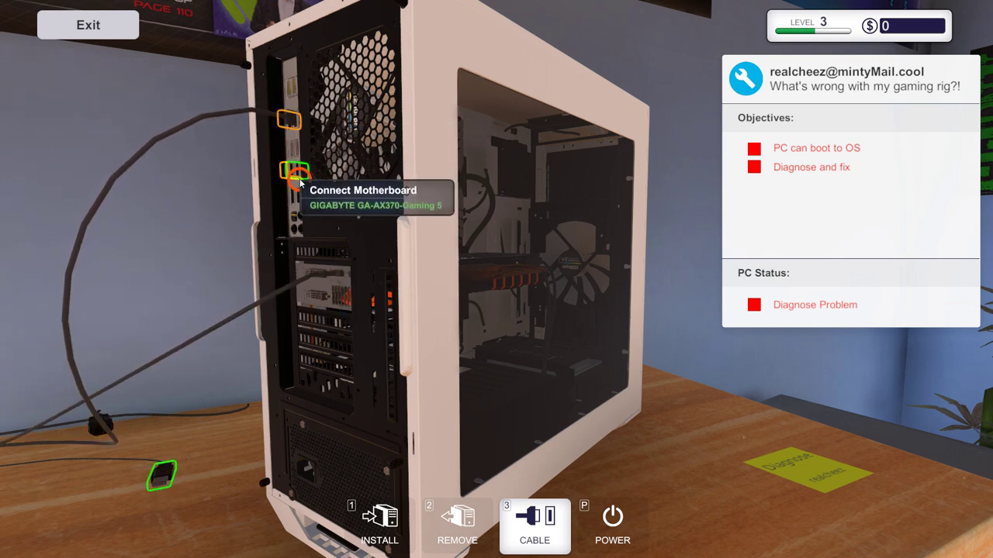
pyautogui.click(162, 474)
pyautogui.click(288, 120)
pyautogui.click(101, 425)
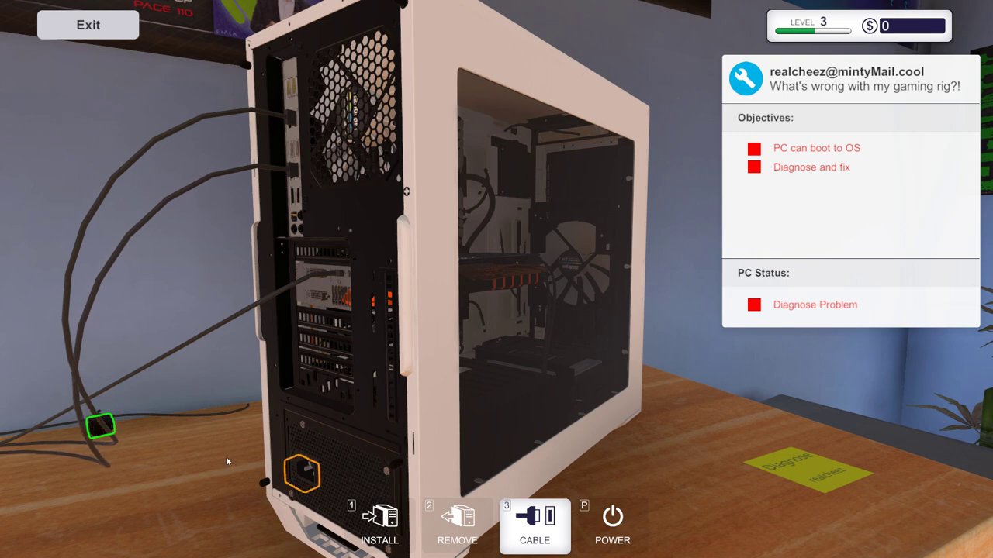
pyautogui.click(302, 473)
pyautogui.moveTo(465, 311); pyautogui.dragTo(233, 310)
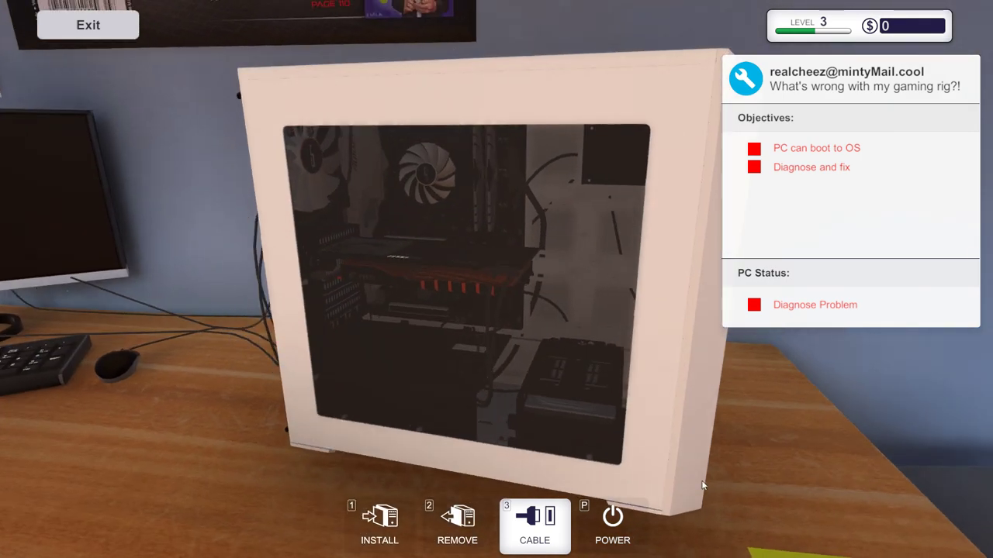
# - Power on the realcheez rig and read the monitor's 'No CPU found' BIOS error
pyautogui.click(613, 524)
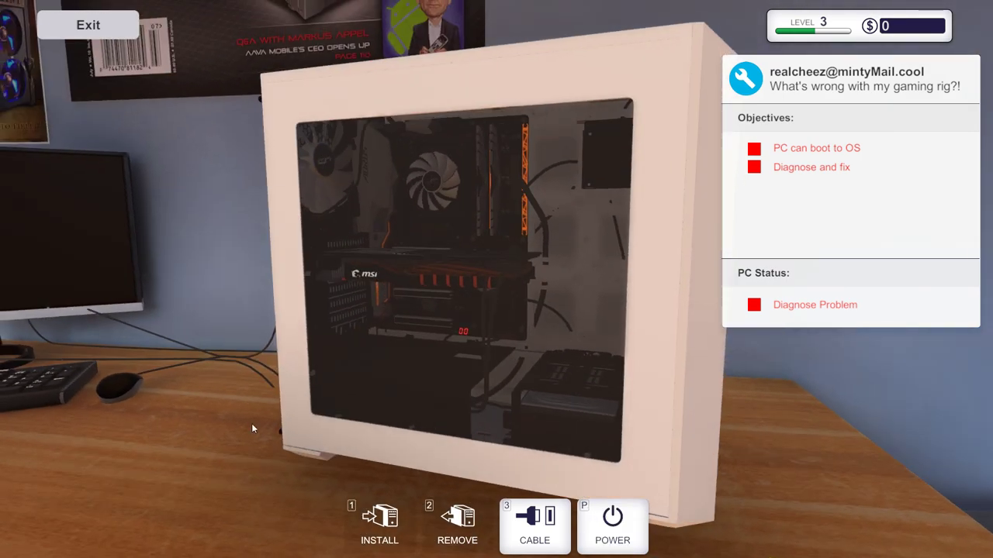
pyautogui.click(88, 25)
pyautogui.click(535, 271)
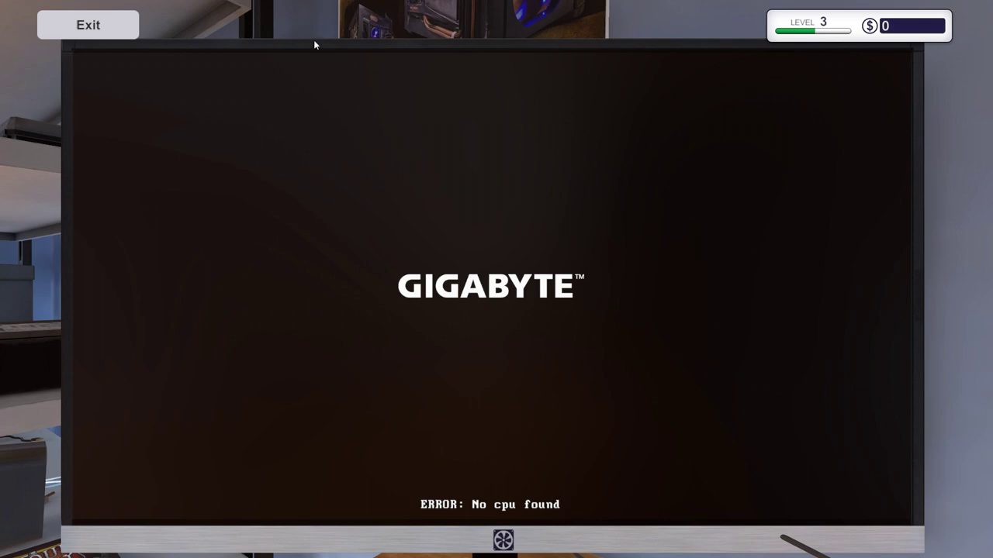
pyautogui.click(88, 25)
pyautogui.click(496, 279)
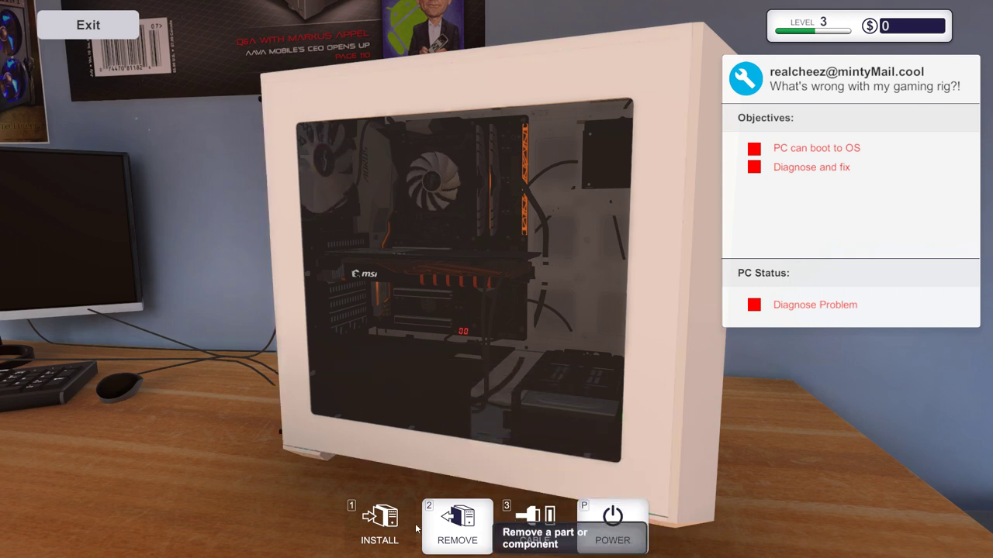
# - Unscrew the side panel and unplug the motherboard power cable
pyautogui.click(457, 524)
pyautogui.click(434, 186)
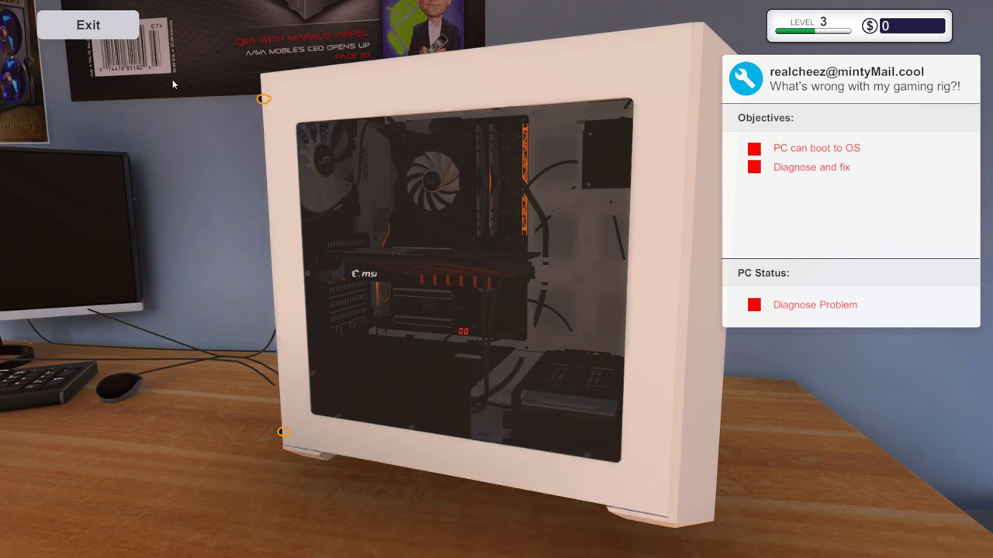
pyautogui.click(264, 98)
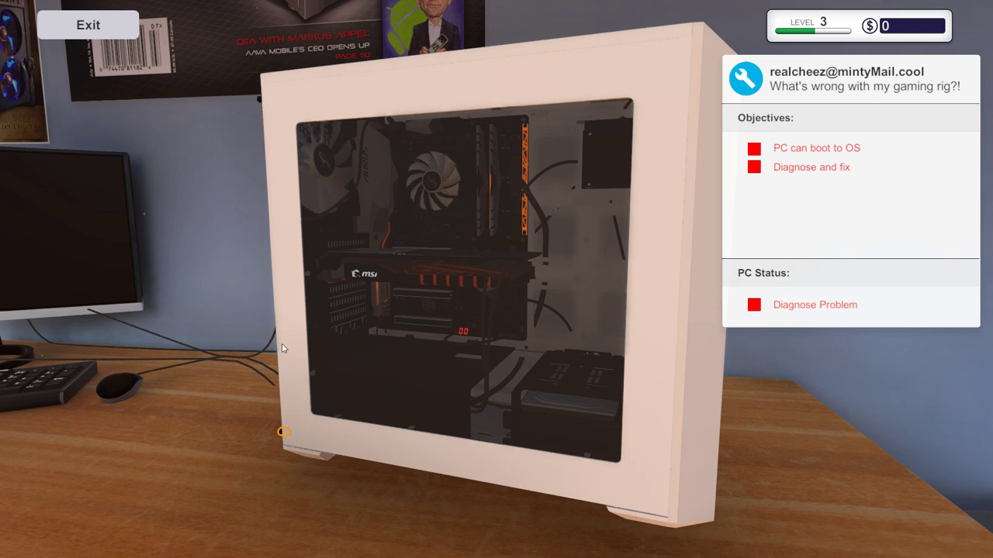
pyautogui.click(281, 431)
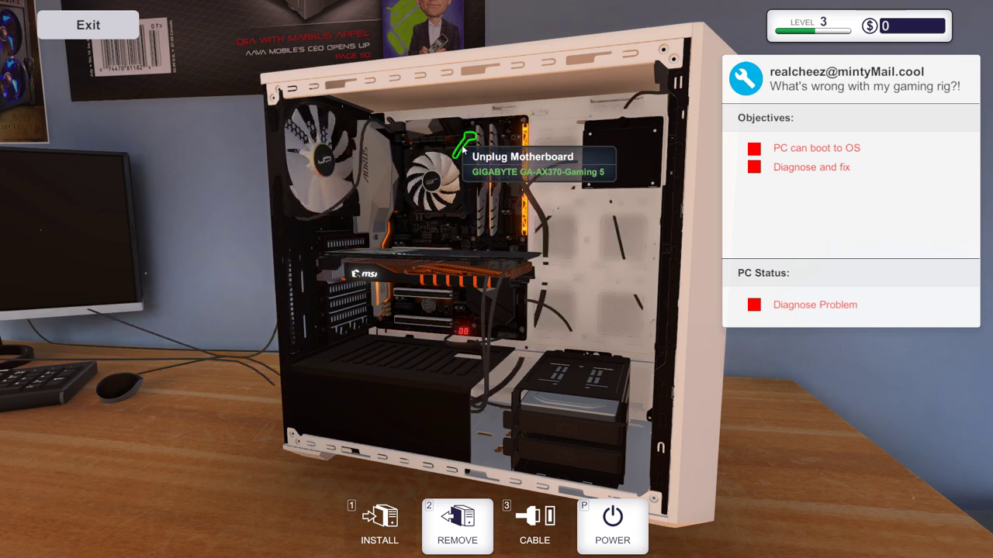
pyautogui.click(463, 149)
# - Remove the CPU cooler and the AMD Ryzen 5 1500X from its socket
pyautogui.click(434, 182)
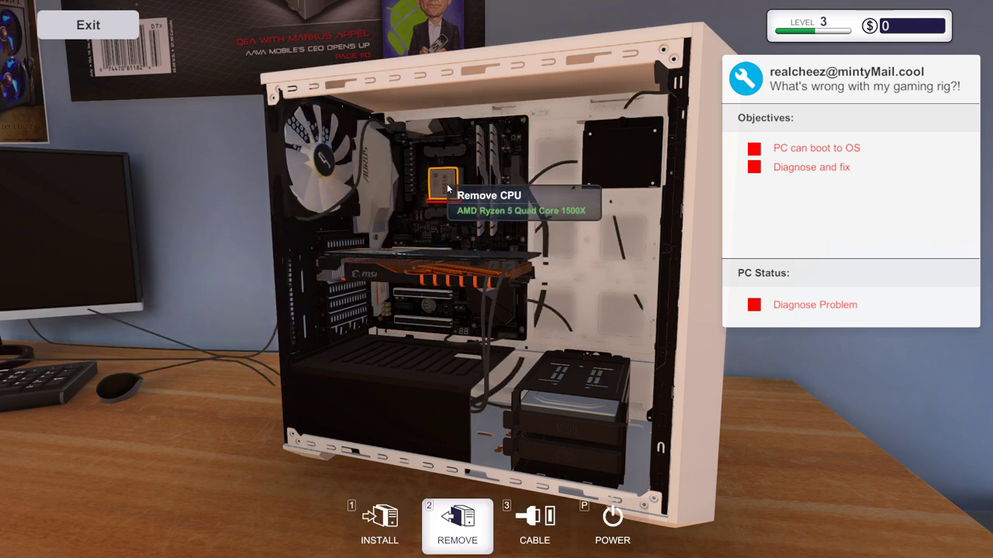
pyautogui.scroll(5, 446, 188)
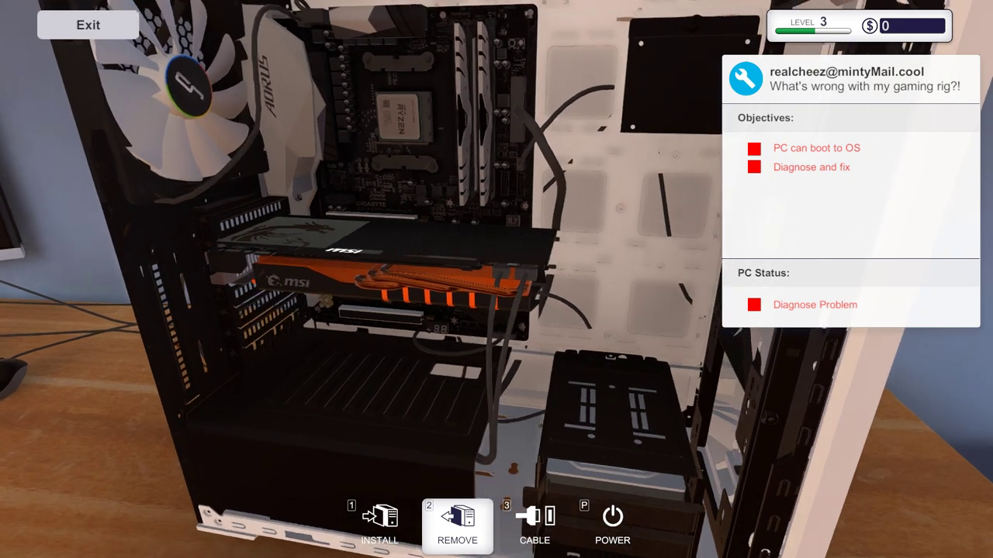
pyautogui.scroll(-2, 394, 117)
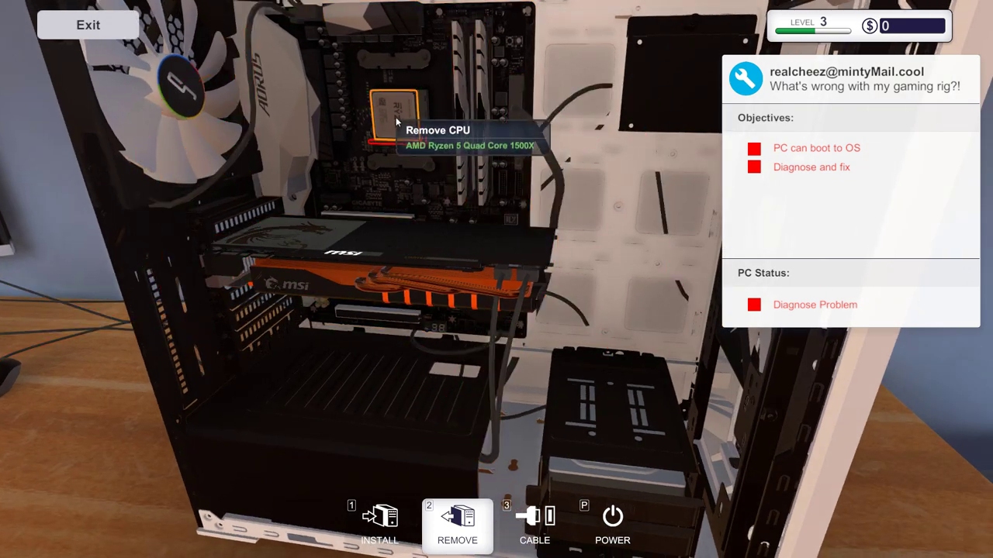
pyautogui.click(394, 113)
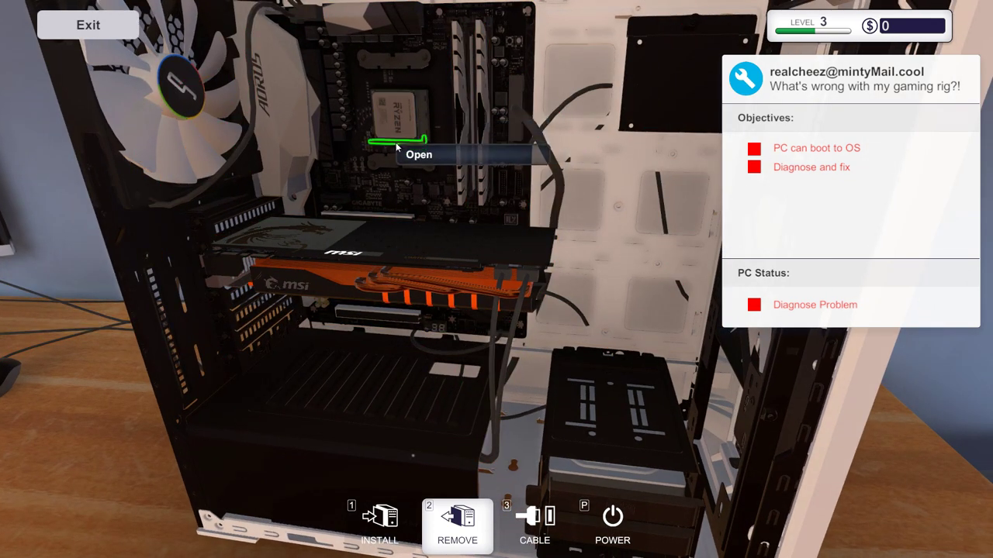
pyautogui.click(395, 147)
pyautogui.click(397, 122)
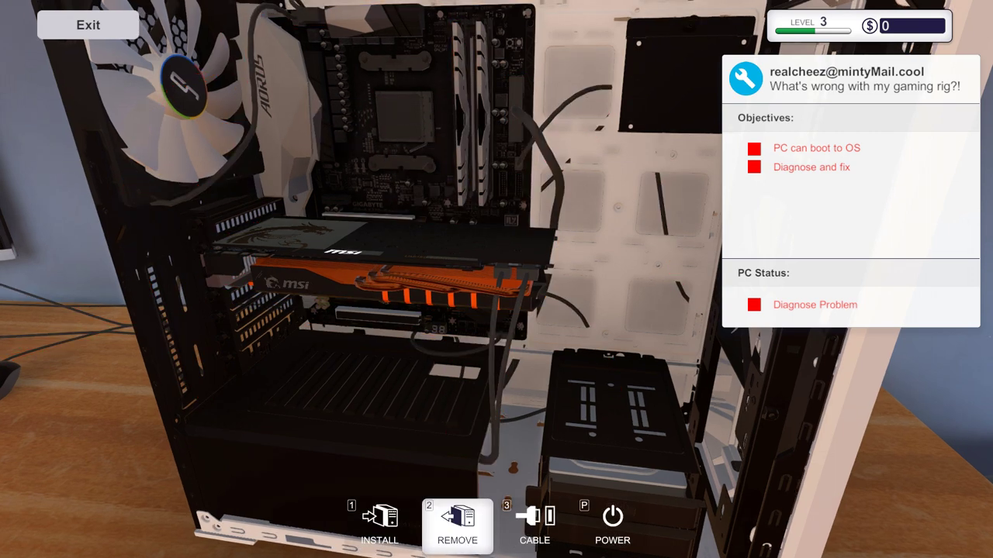
pyautogui.scroll(-5, 497, 279)
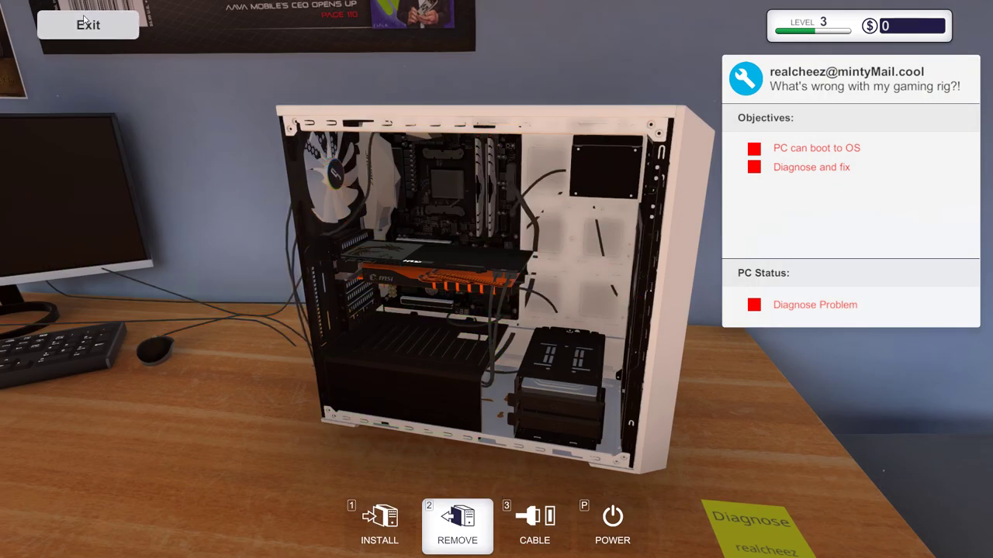
pyautogui.click(87, 24)
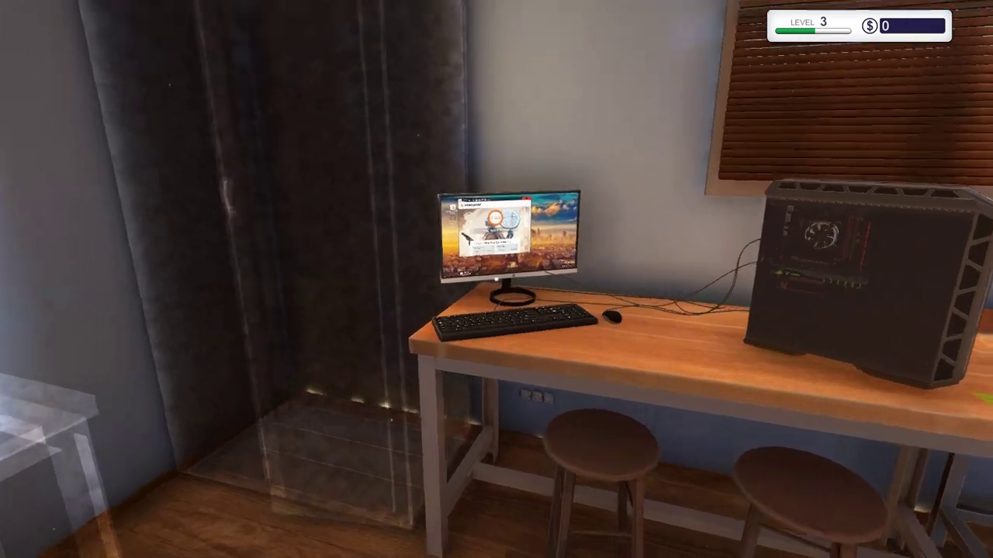
# - Set the finished PC down by the job boxes and sit at the office computer
pyautogui.rightClick(496, 279)
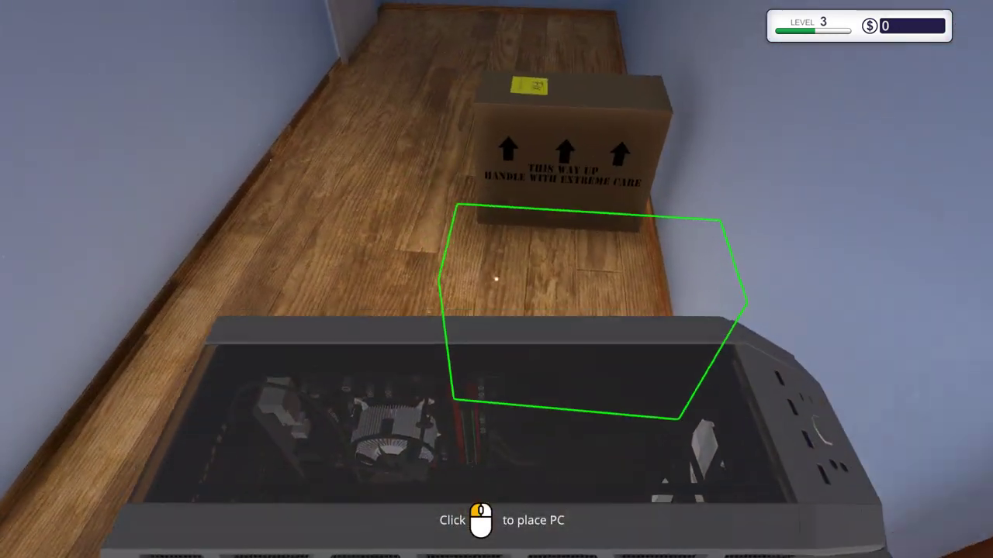
pyautogui.click(497, 279)
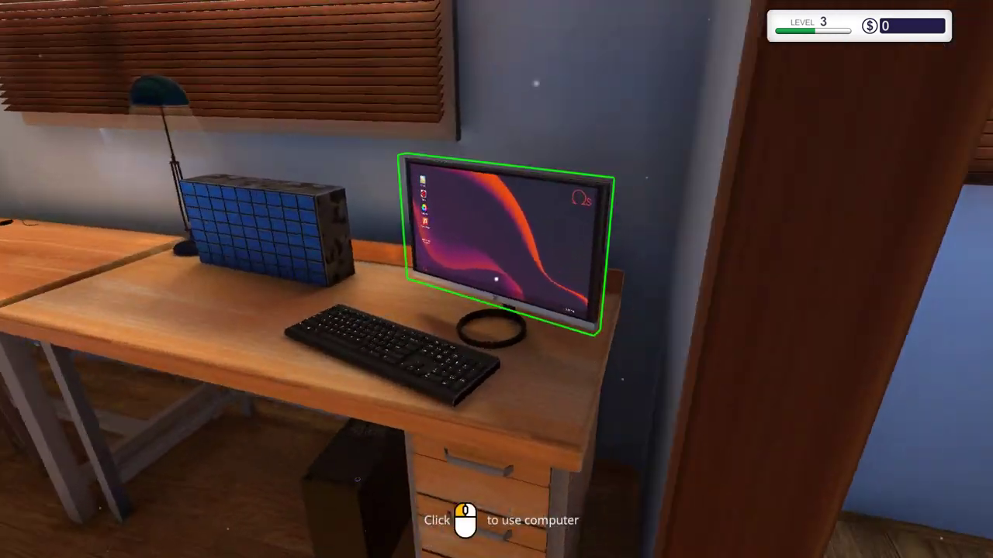
pyautogui.click(496, 279)
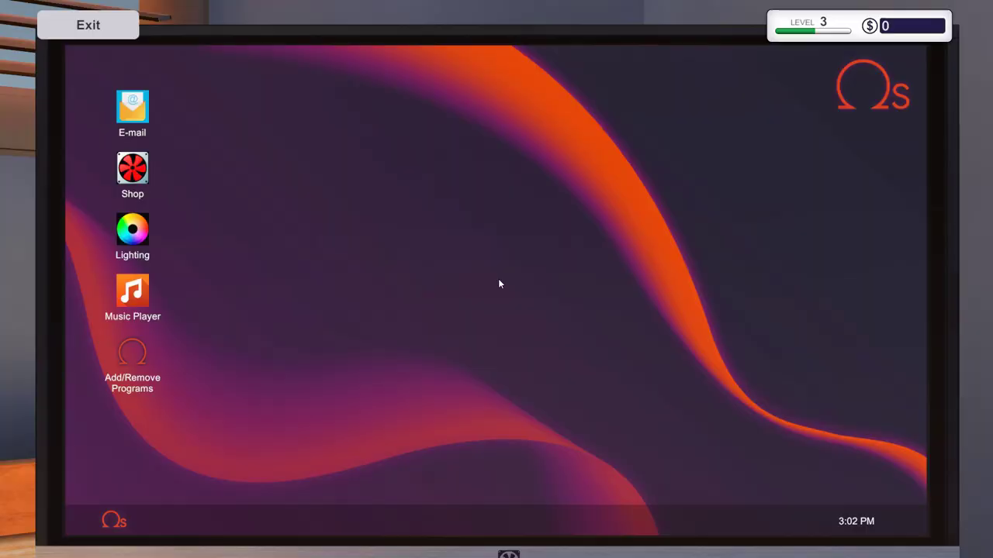
pyautogui.click(128, 115)
pyautogui.click(369, 268)
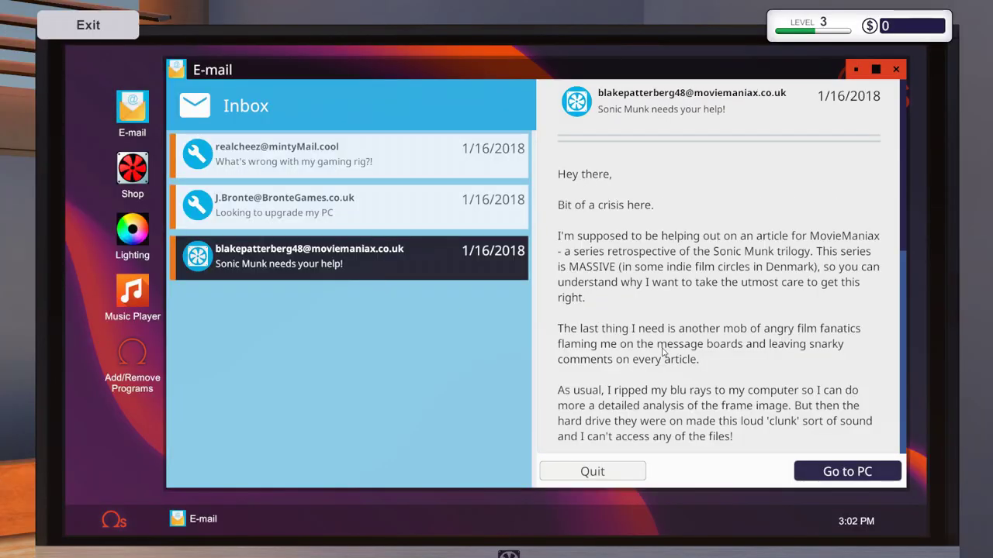
pyautogui.scroll(-5, 663, 351)
pyautogui.scroll(-2, 663, 351)
pyautogui.click(339, 206)
pyautogui.scroll(-3, 673, 298)
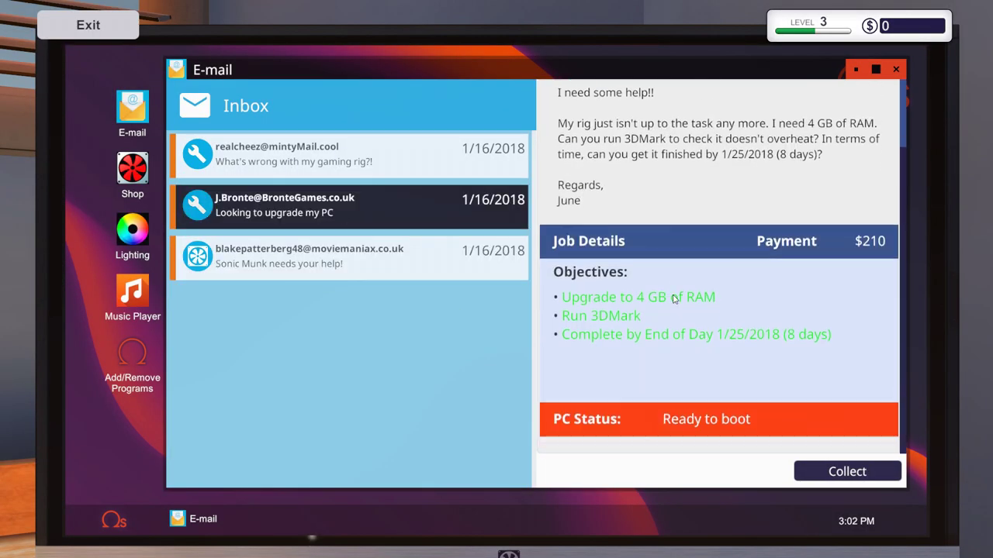
pyautogui.scroll(1, 674, 299)
pyautogui.click(847, 471)
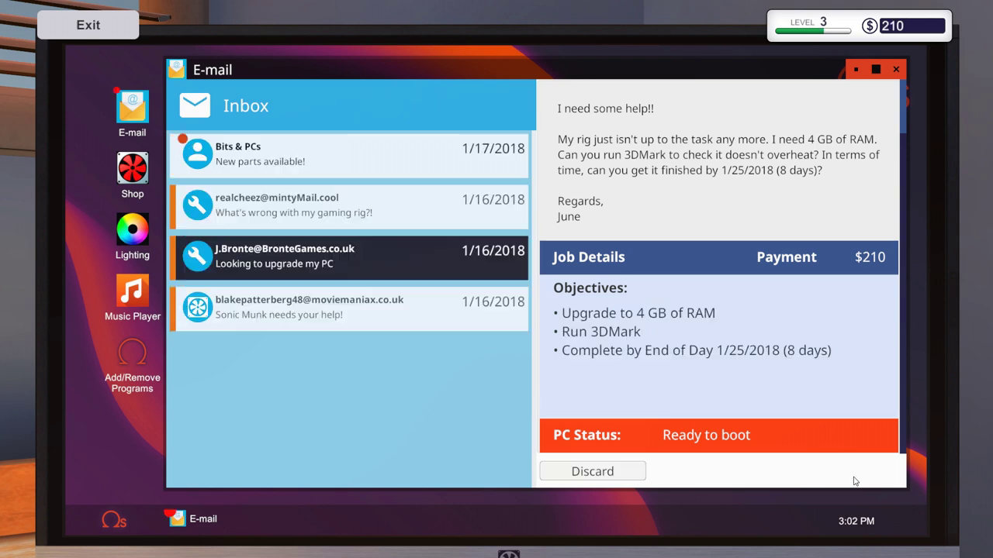
pyautogui.click(591, 472)
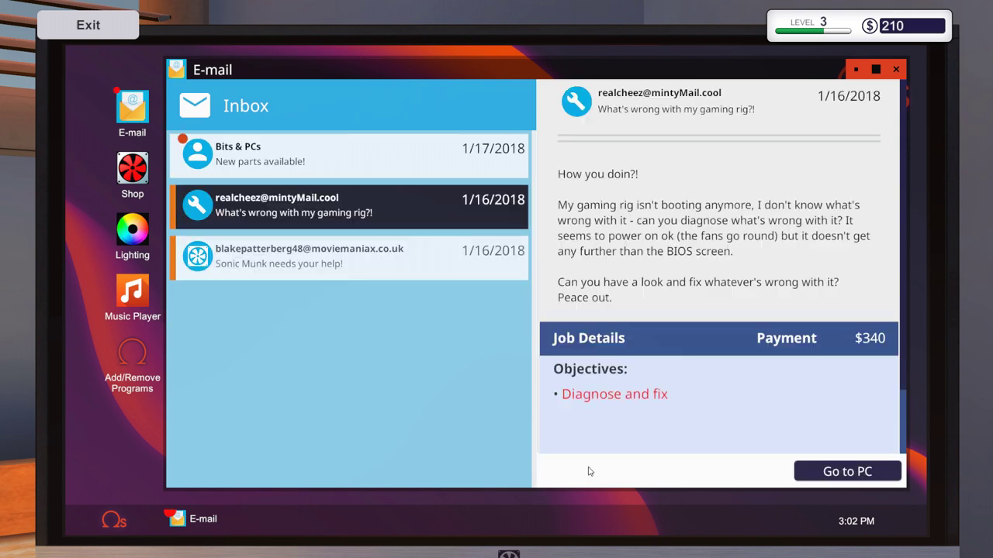
pyautogui.click(320, 163)
pyautogui.click(316, 216)
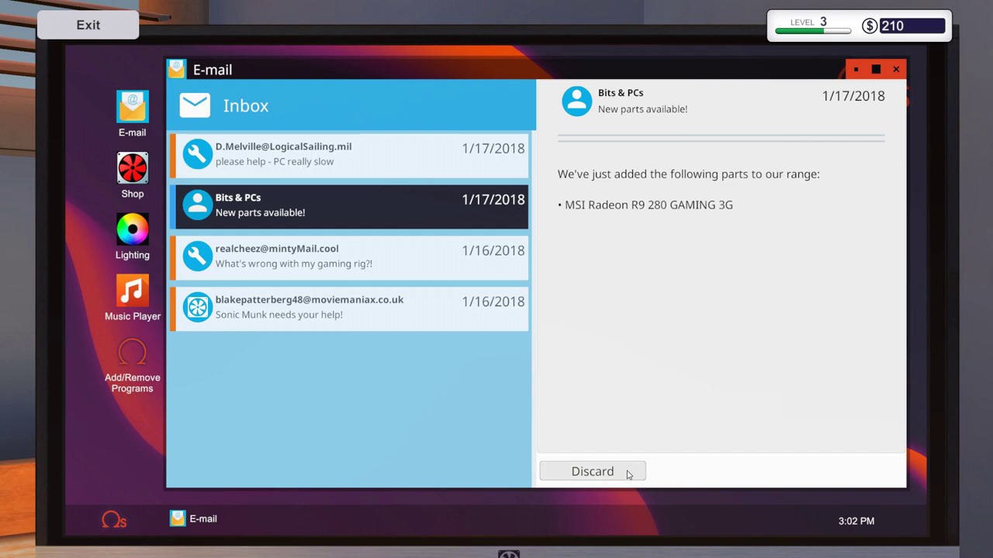
pyautogui.click(592, 471)
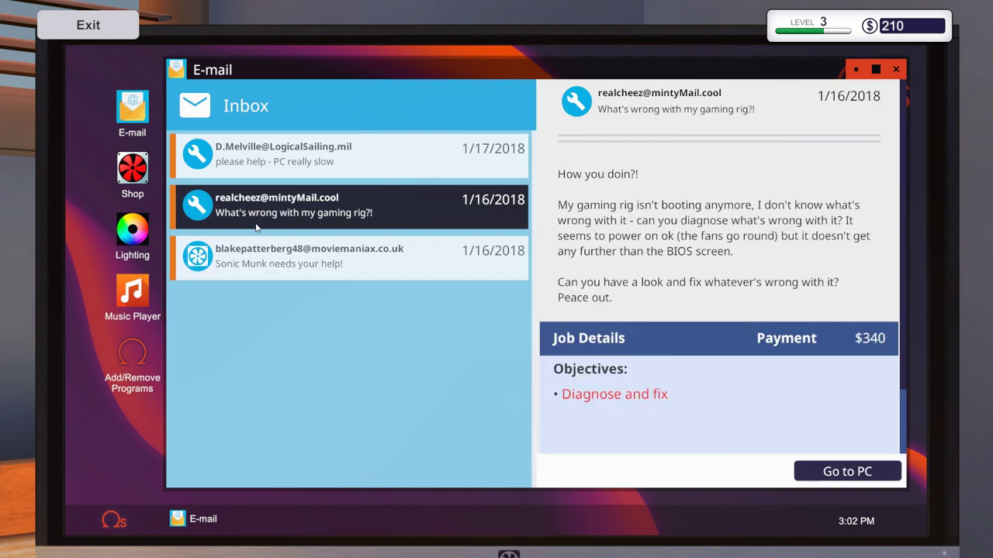
pyautogui.click(136, 177)
# - Buy the Intel Celeron G3900 from price-sorted processors with next-day delivery, leaving $135
pyautogui.click(346, 288)
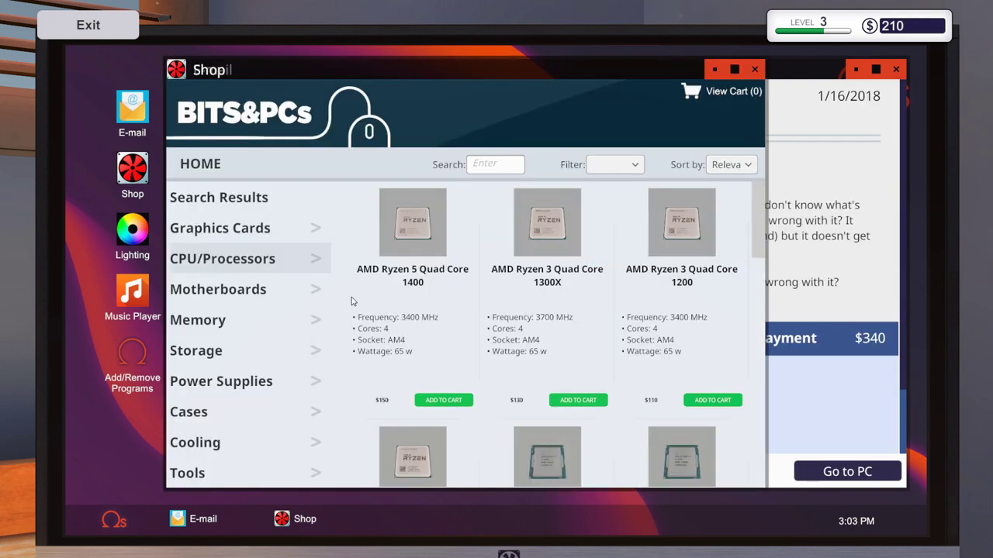
pyautogui.click(729, 165)
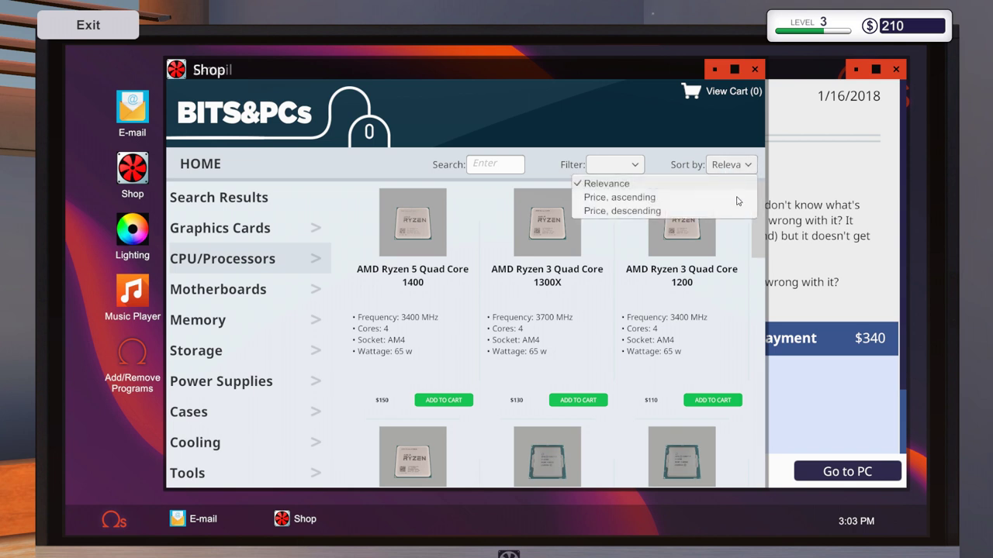
pyautogui.click(636, 199)
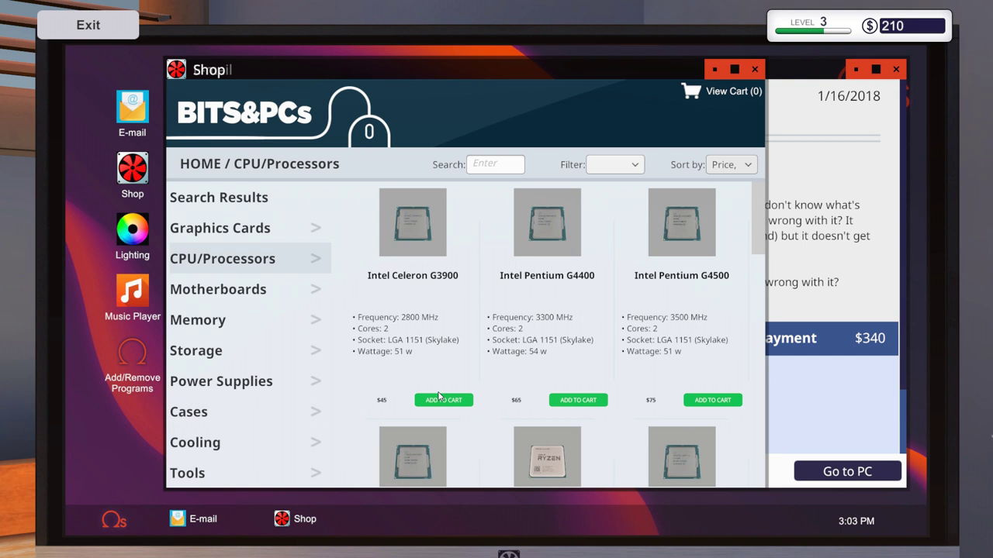
pyautogui.click(448, 401)
pyautogui.click(717, 93)
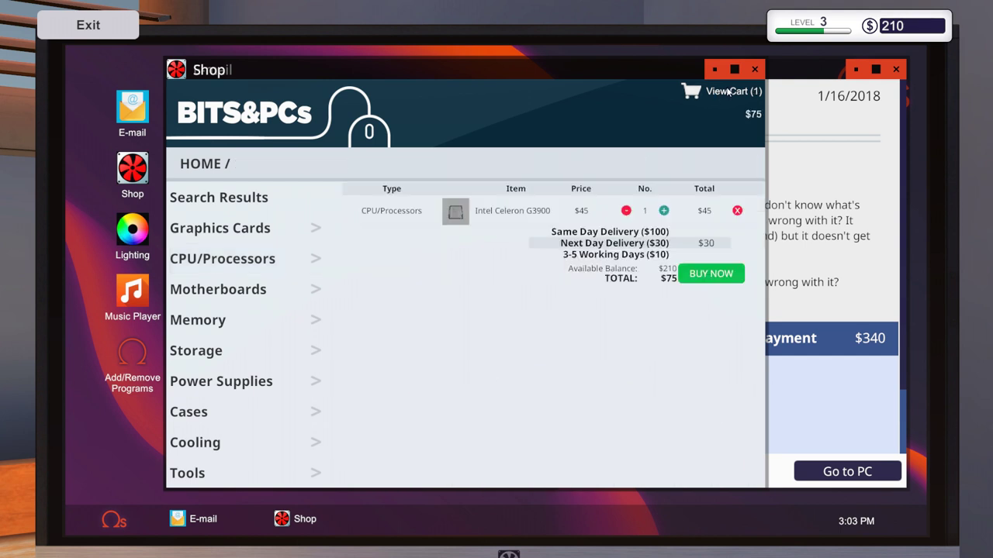
pyautogui.click(710, 274)
pyautogui.click(756, 69)
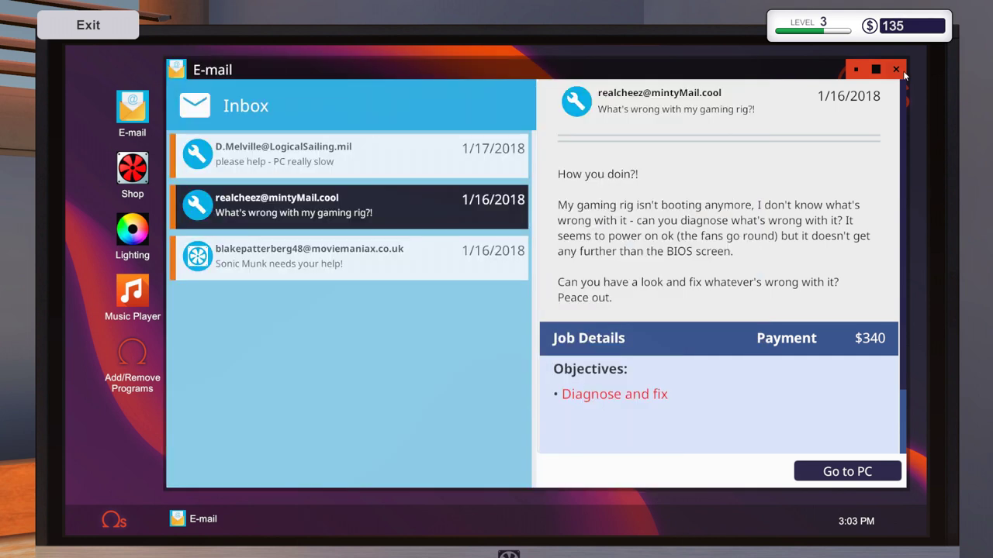
pyautogui.click(896, 69)
# - Exit the computer, carry the Sonic Munk PC to the desk and open its work view
pyautogui.click(87, 25)
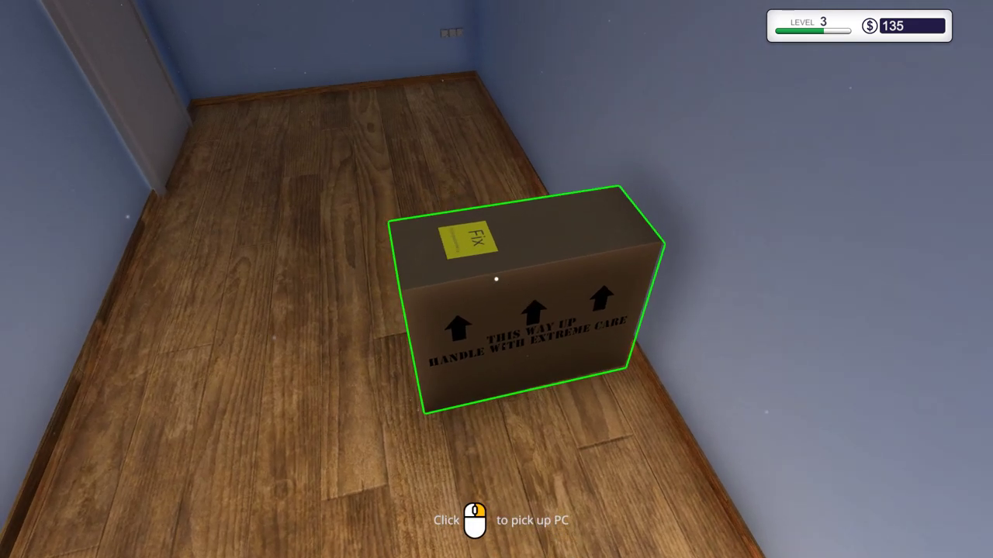
pyautogui.click(496, 280)
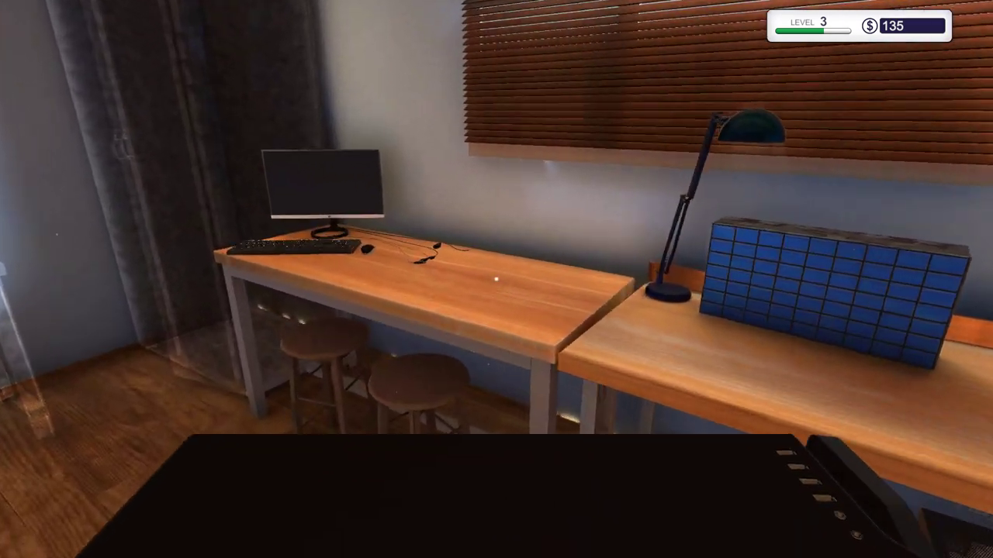
pyautogui.click(497, 280)
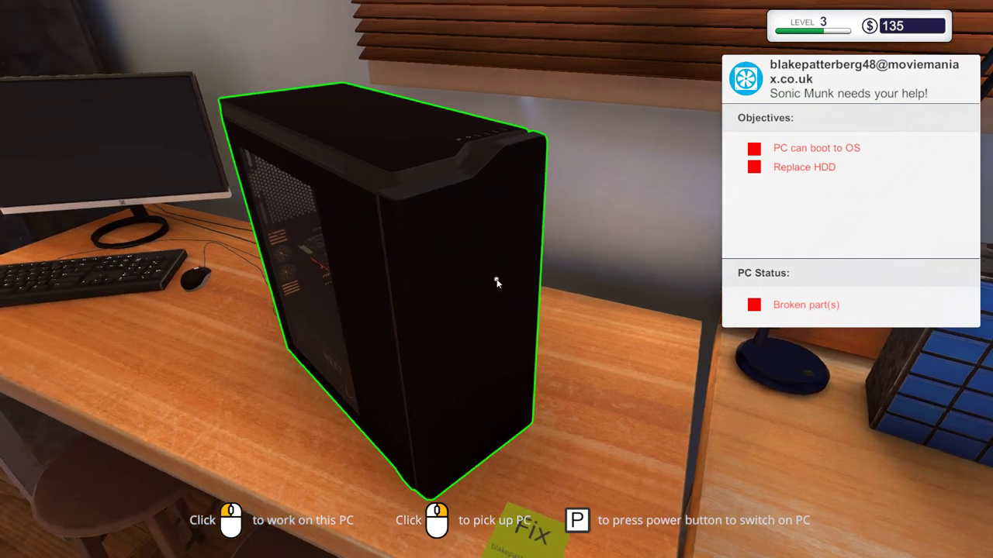
pyautogui.click(496, 279)
# - Remove the side panel and open the drive bays to locate the Mortoni drive
pyautogui.moveTo(497, 279); pyautogui.dragTo(311, 279)
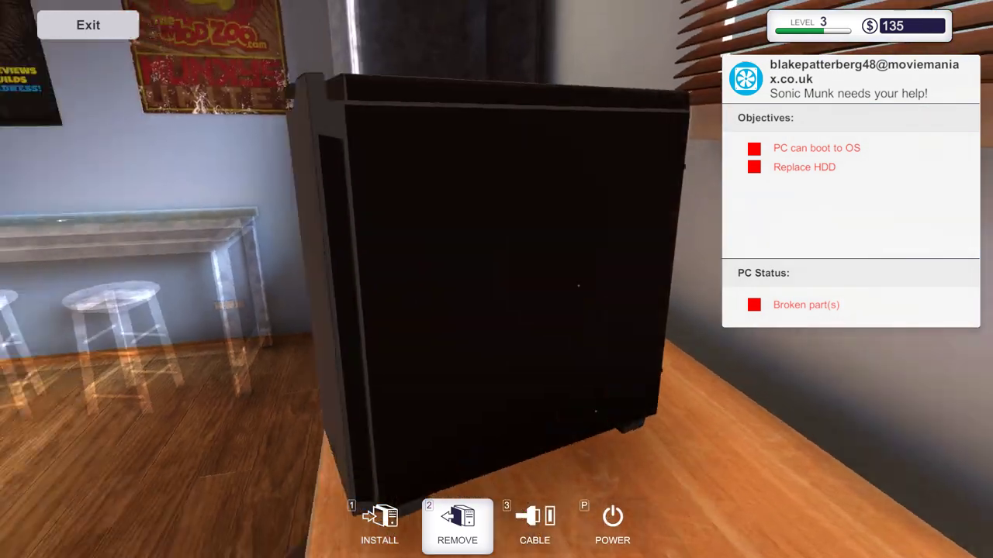
pyautogui.click(438, 293)
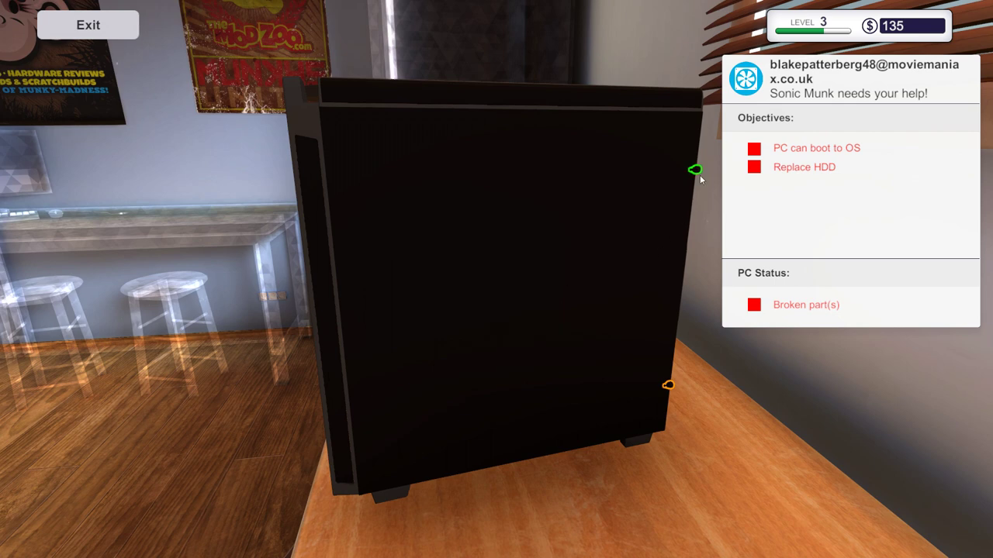
pyautogui.click(671, 384)
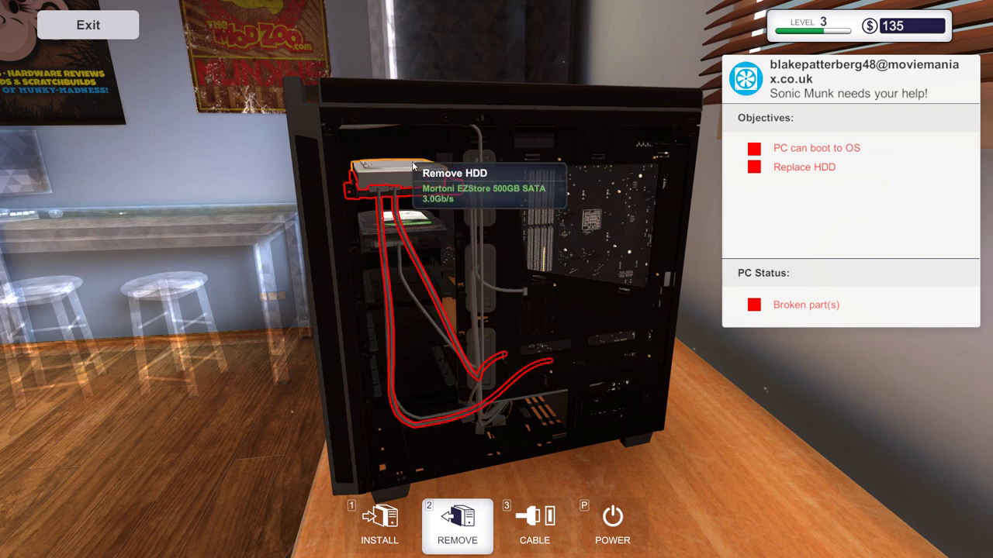
pyautogui.click(413, 166)
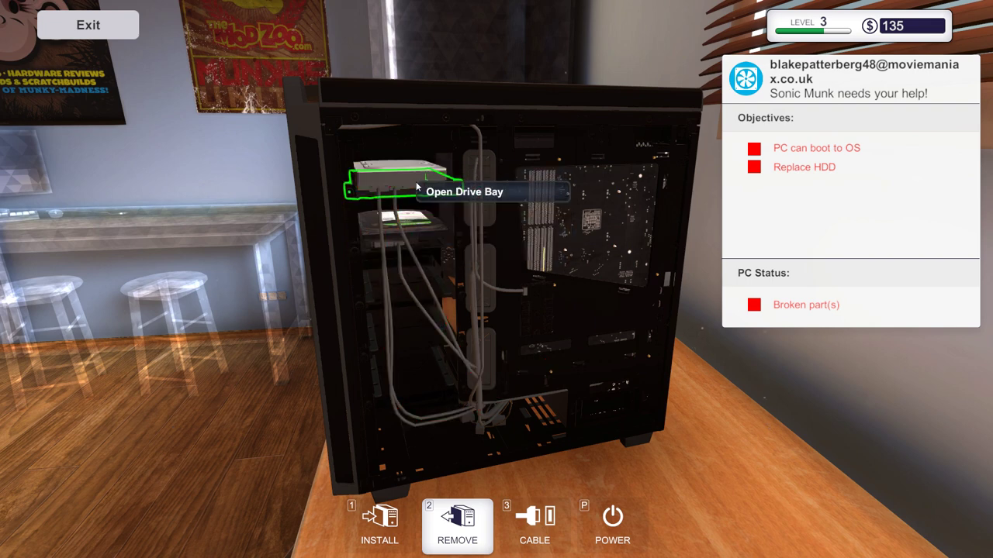
pyautogui.click(433, 243)
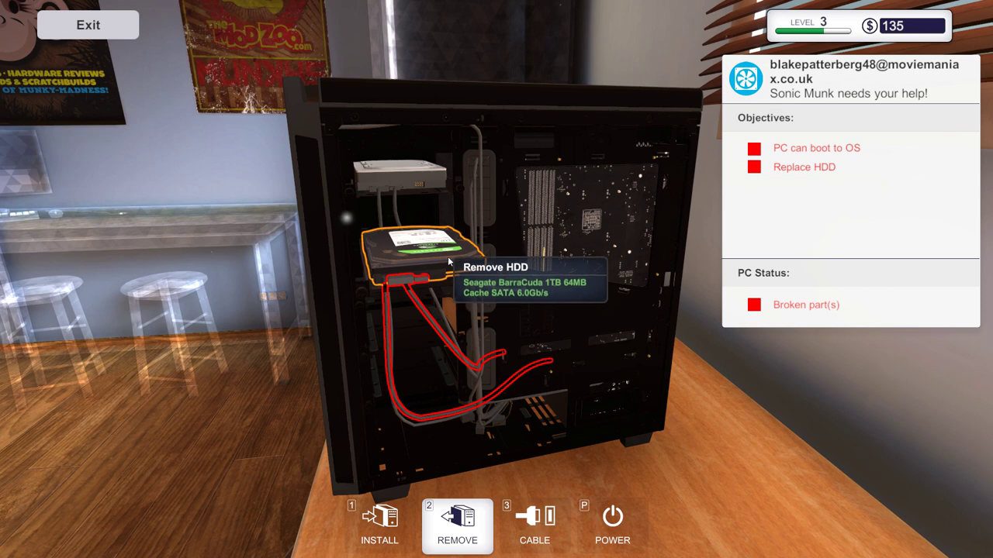
pyautogui.click(418, 186)
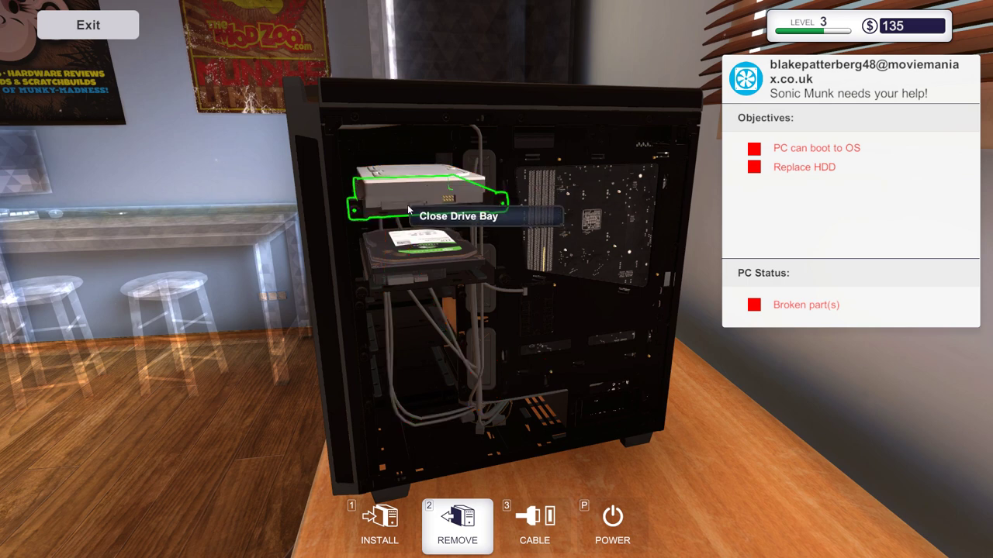
pyautogui.click(409, 209)
# - Unplug the Mortoni 500GB drive's cables and remove the drive
pyautogui.press('3')
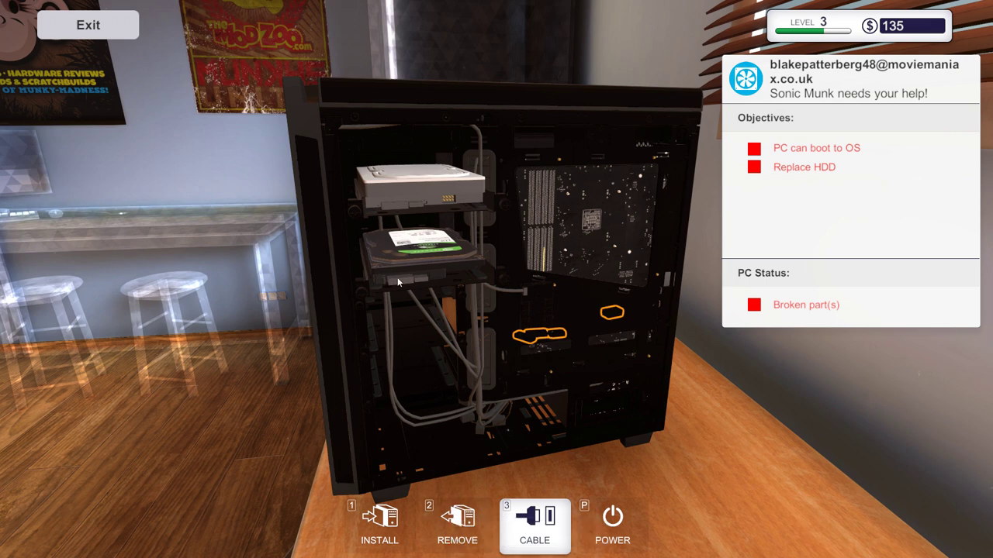
pyautogui.press('2')
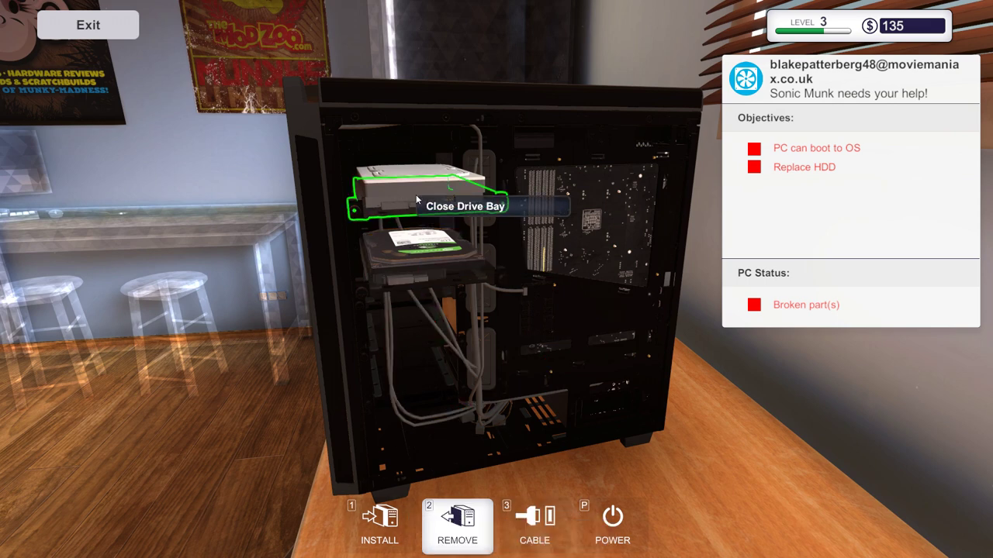
pyautogui.click(408, 202)
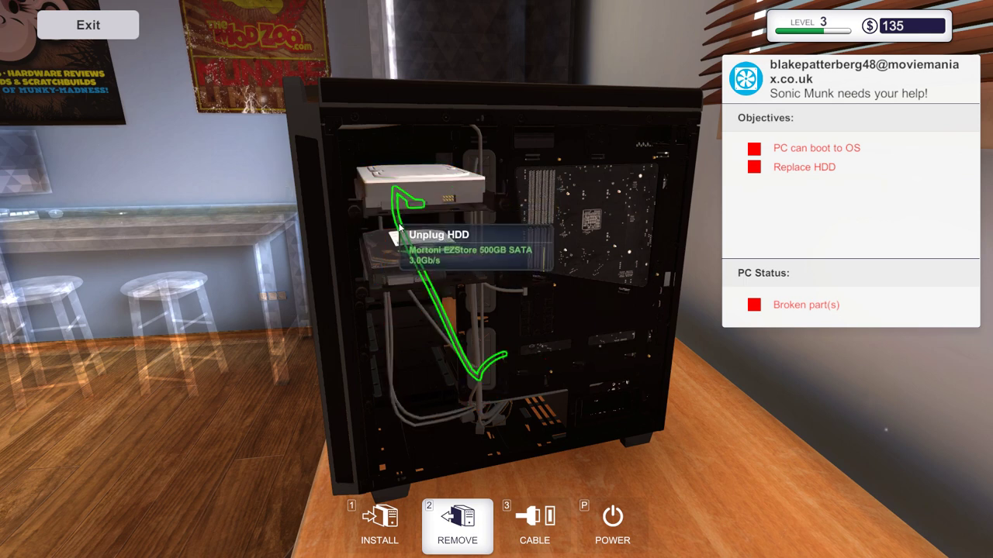
pyautogui.click(400, 226)
pyautogui.click(384, 223)
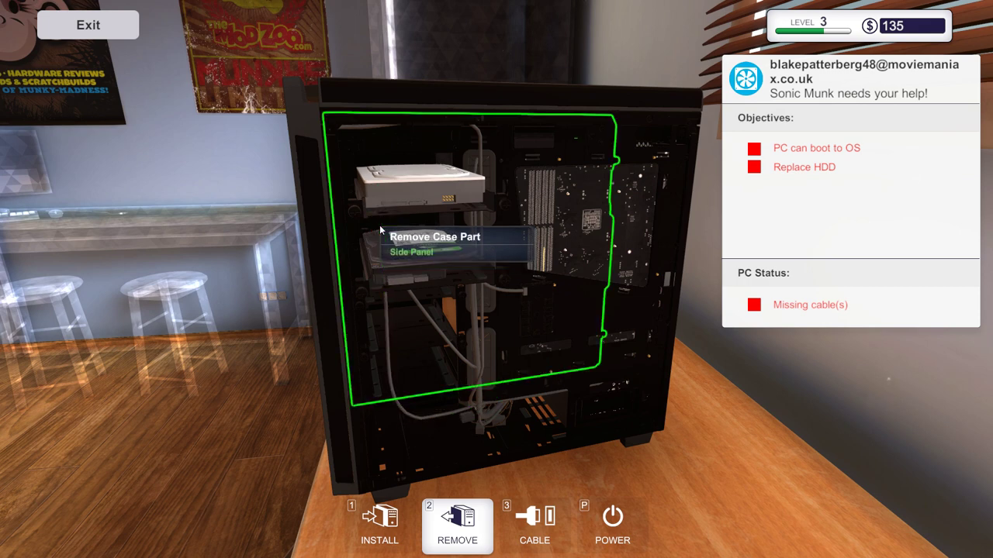
pyautogui.click(403, 186)
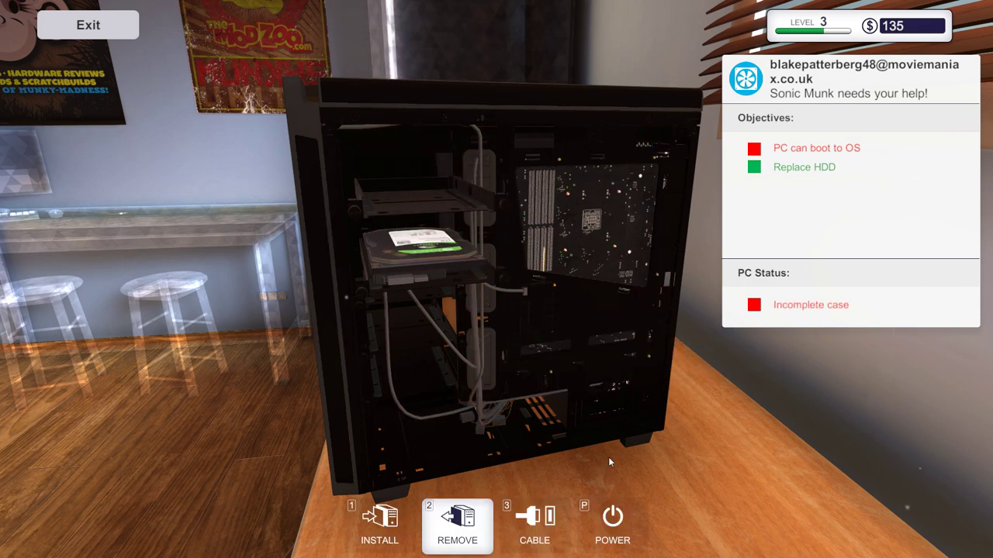
# - Sell the broken Mortoni drive from Inventory > Storage and exit work mode
pyautogui.click(379, 523)
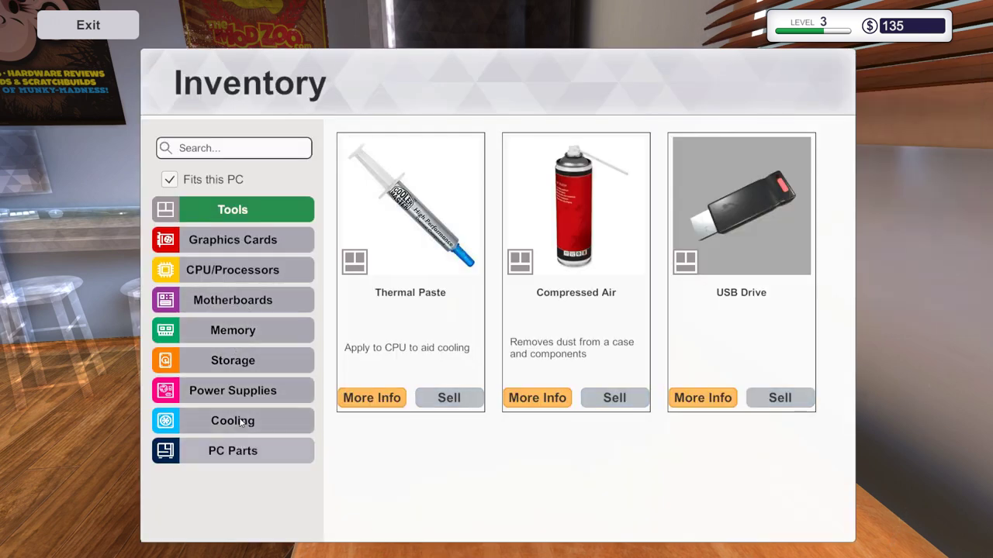
pyautogui.click(246, 361)
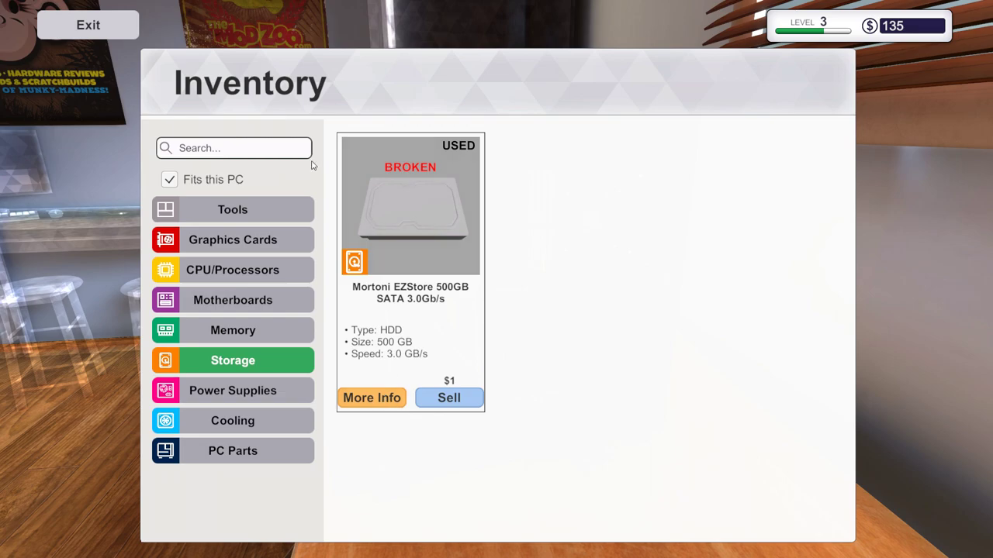
pyautogui.click(449, 398)
pyautogui.click(88, 24)
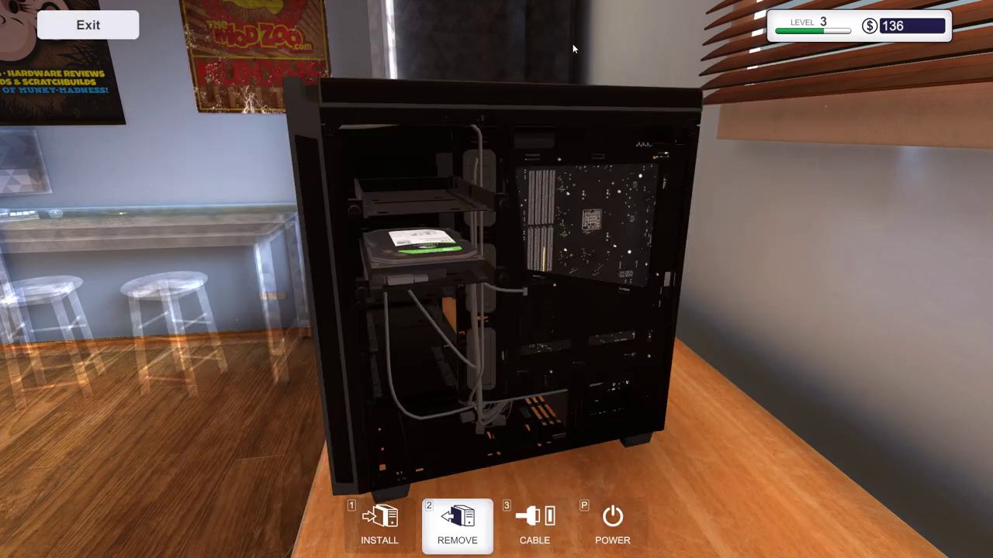
pyautogui.click(88, 25)
# - Buy the $50 Mortoni EZStore hard drive in the cart for next-day delivery, leaving $86
pyautogui.click(497, 279)
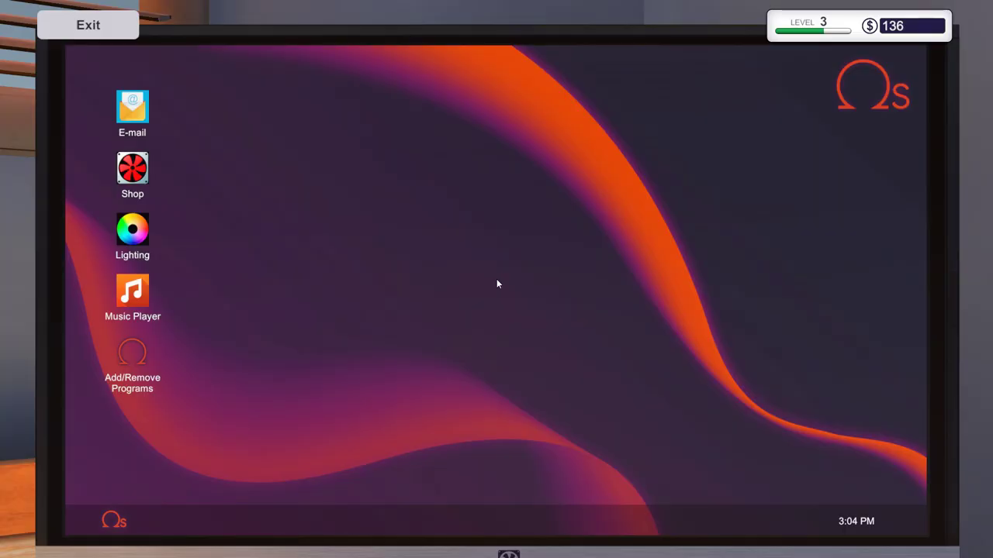
pyautogui.doubleClick(138, 176)
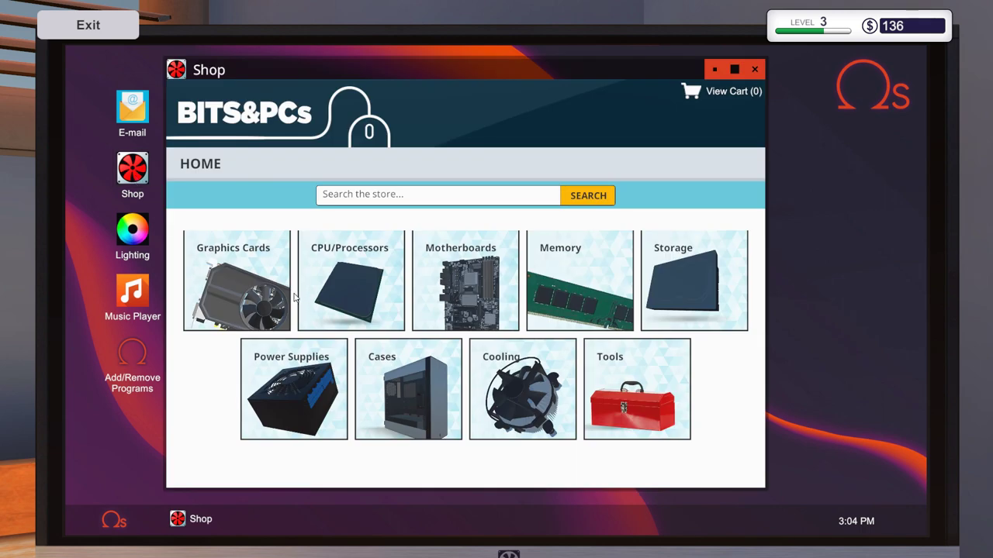
pyautogui.click(681, 283)
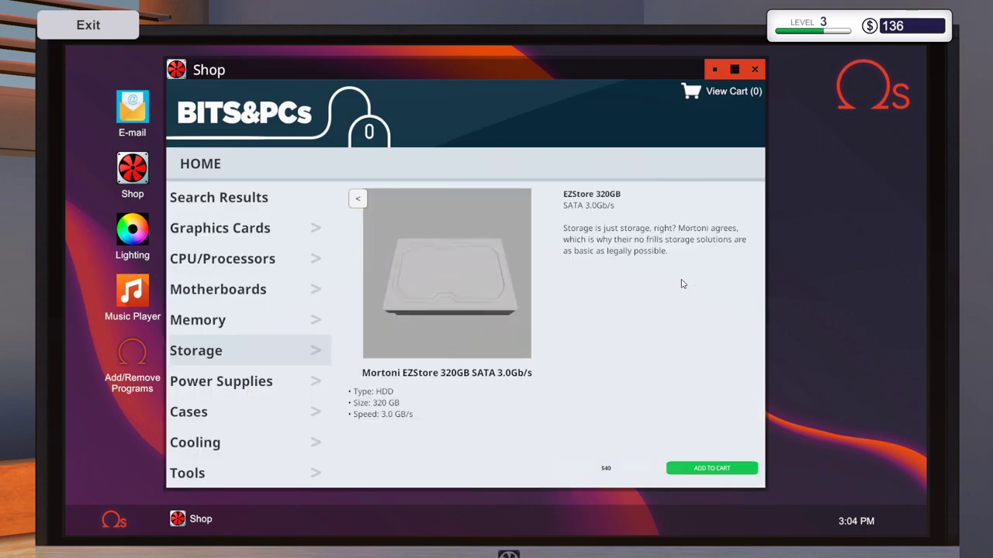
pyautogui.click(357, 199)
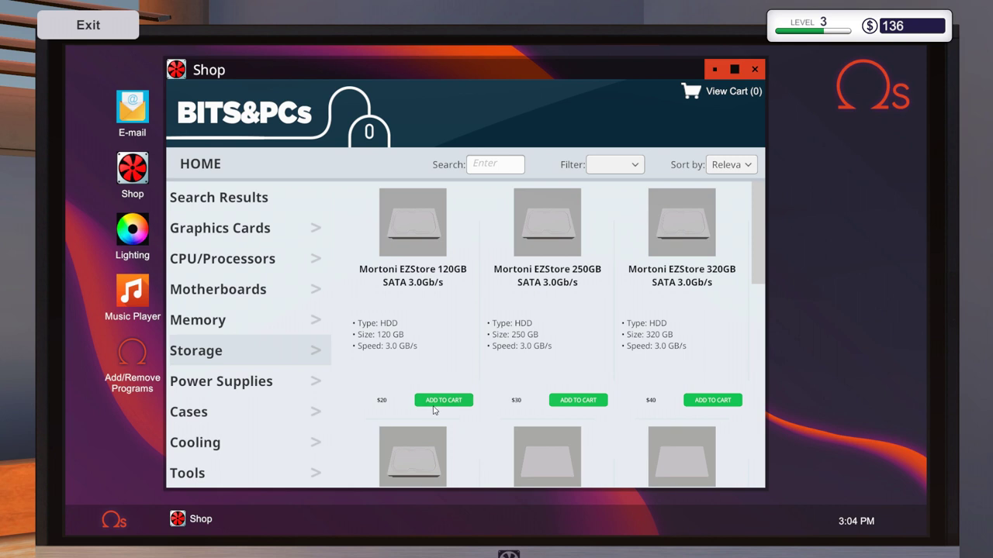
pyautogui.click(731, 94)
pyautogui.click(703, 277)
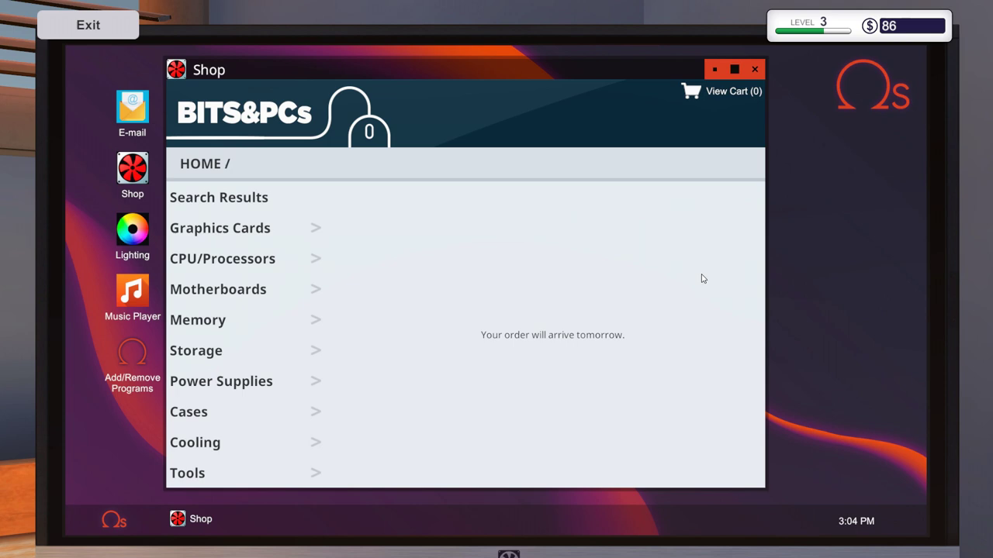
pyautogui.click(751, 72)
pyautogui.click(88, 25)
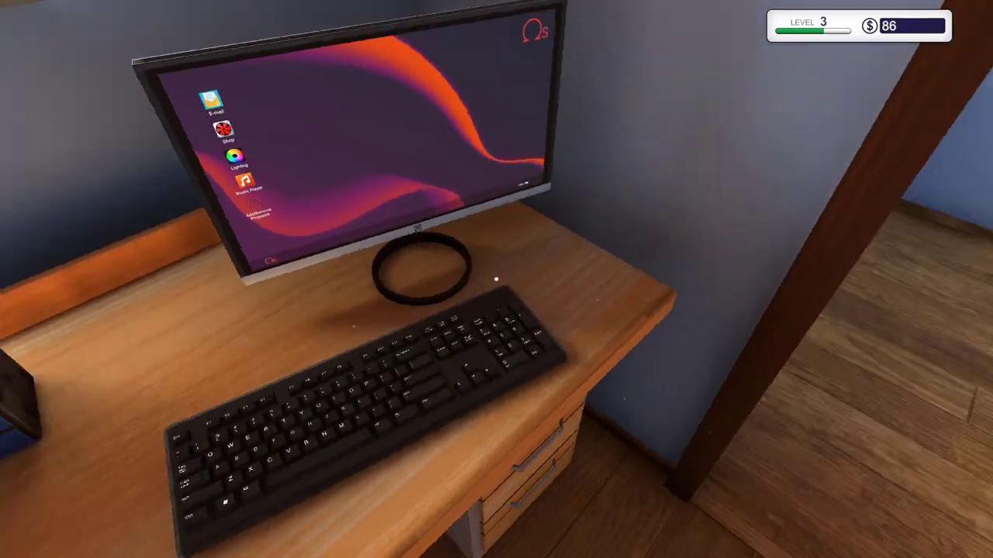
pyautogui.click(496, 279)
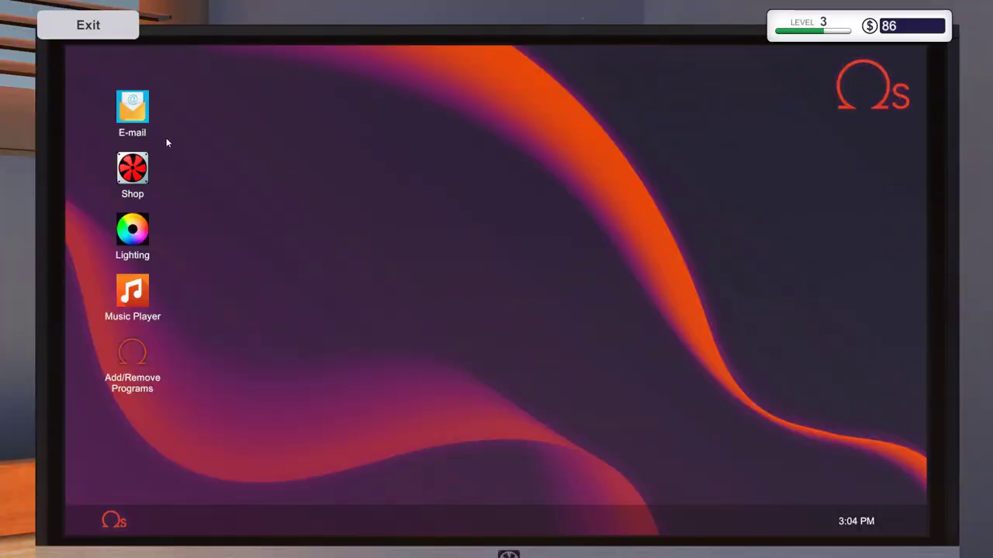
pyautogui.click(142, 115)
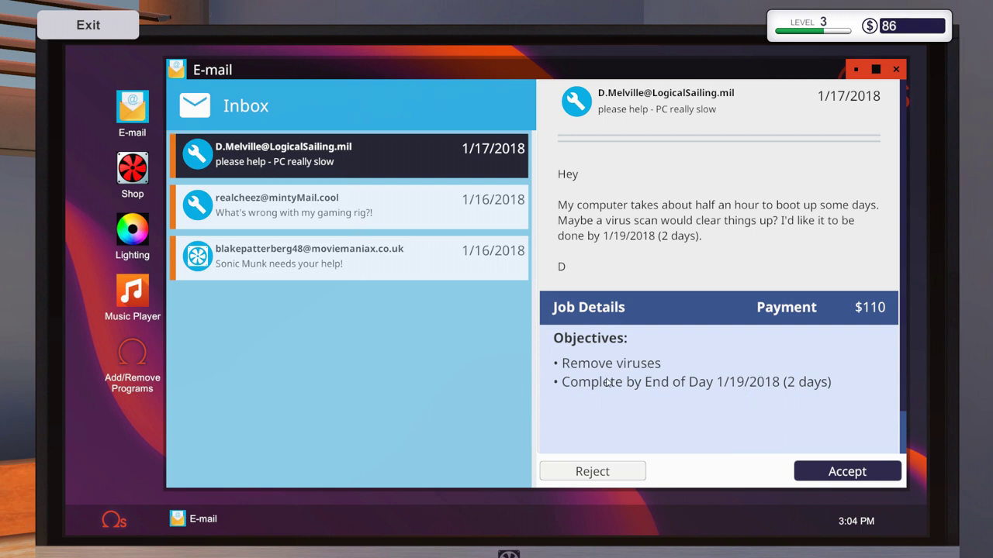
pyautogui.click(896, 70)
pyautogui.click(87, 25)
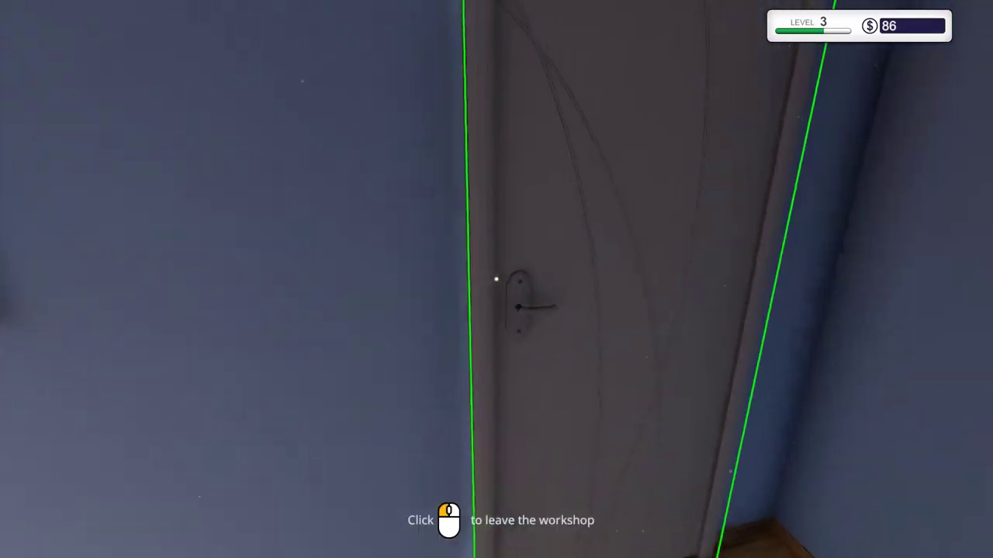
# - End the day and go to work on Thursday, January 18
pyautogui.click(497, 279)
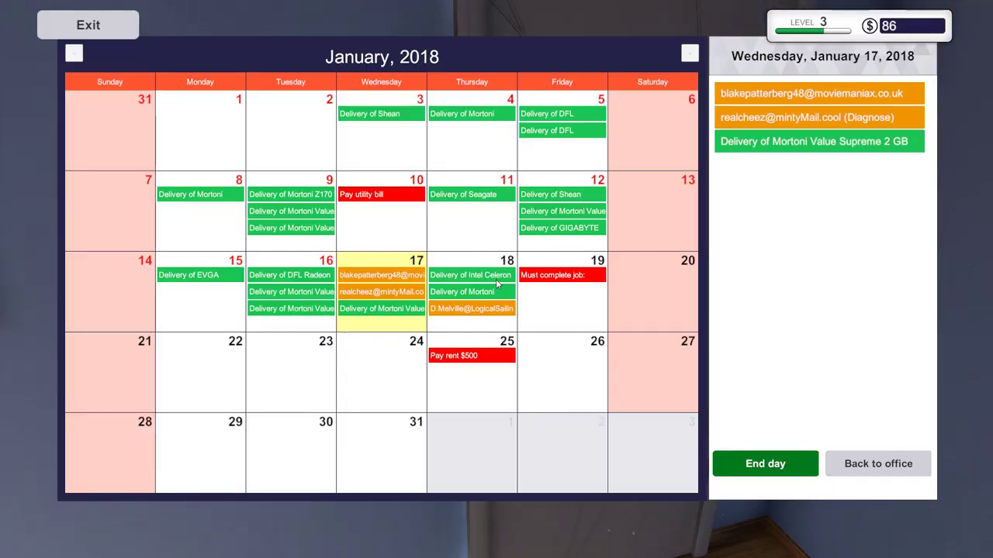
pyautogui.click(766, 463)
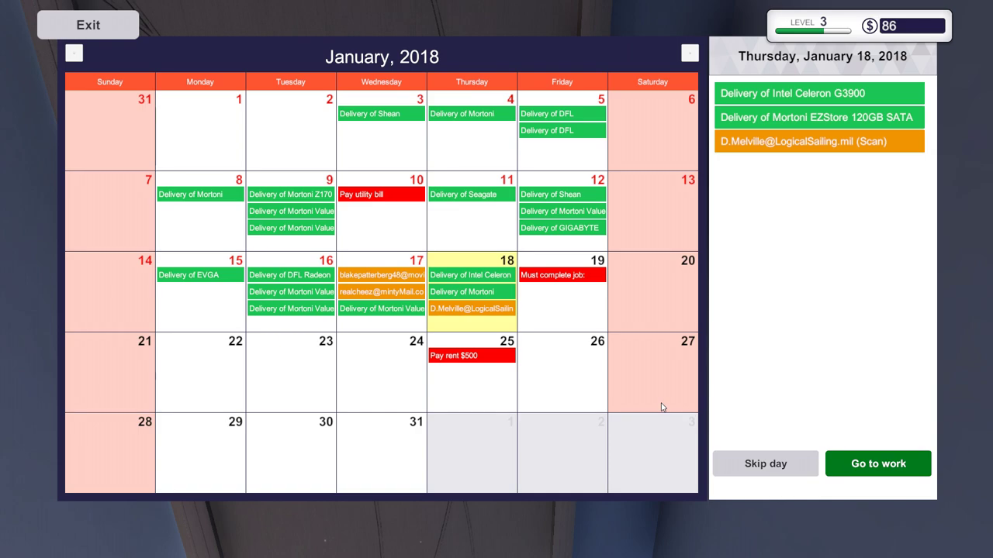
pyautogui.click(862, 464)
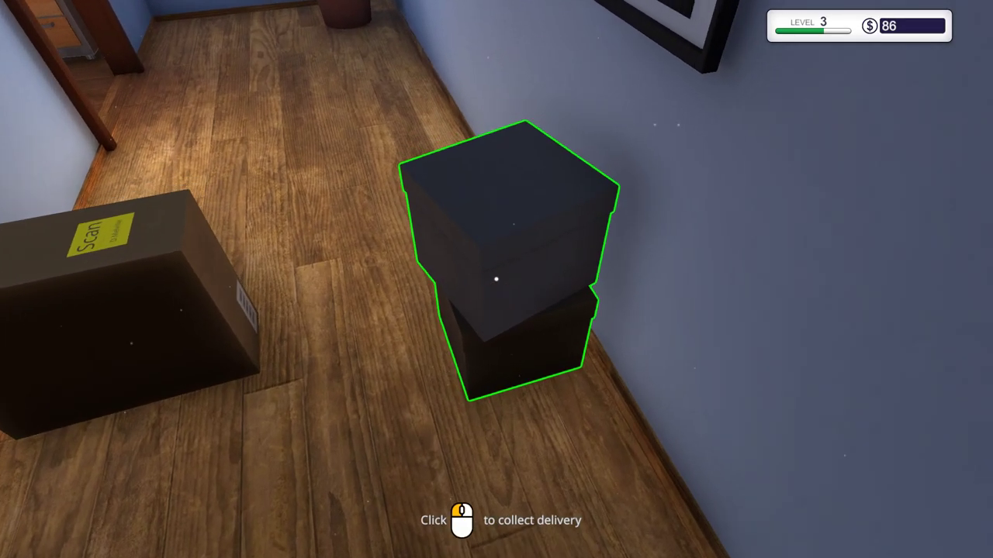
# - Collect the Celeron G3900 and EZStore drive delivery and walk to the PC
pyautogui.click(496, 279)
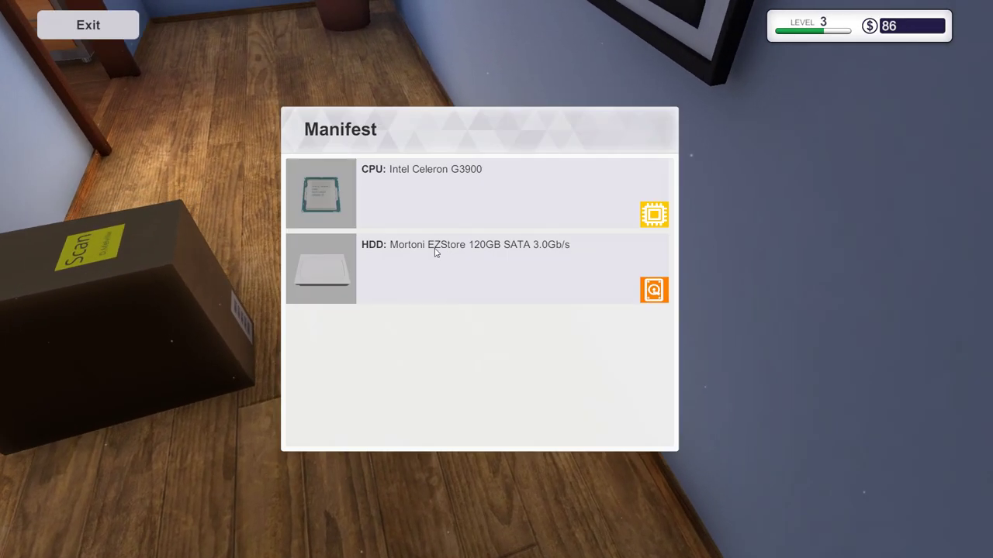
pyautogui.click(88, 24)
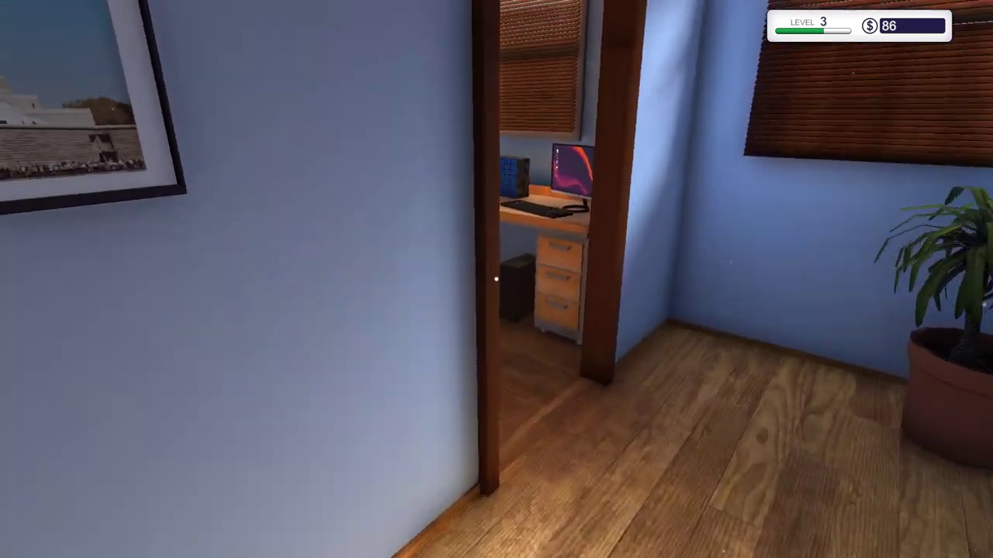
pyautogui.press('w')
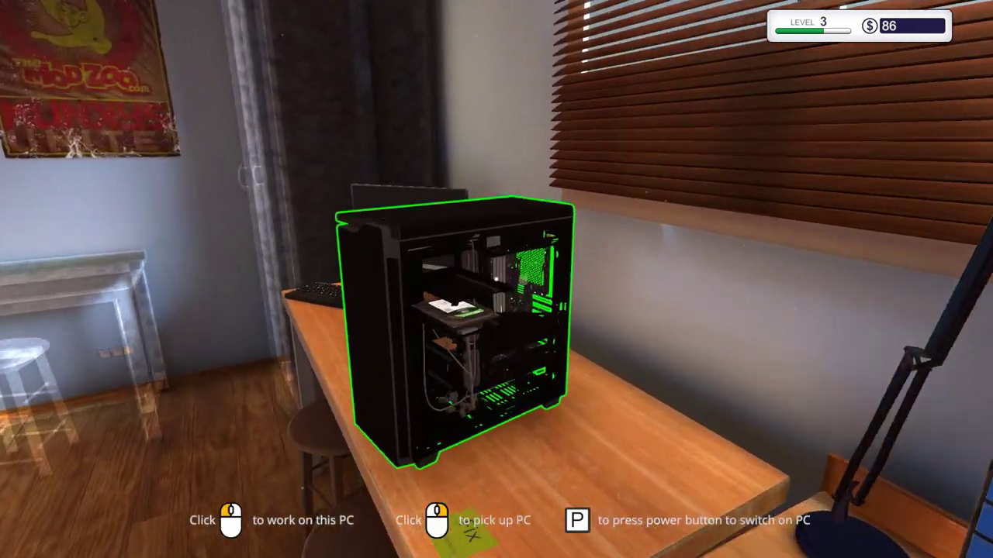
# - Install the 120GB Mortoni EZStore drive in the upper drive bay and close it
pyautogui.click(496, 279)
pyautogui.press('i')
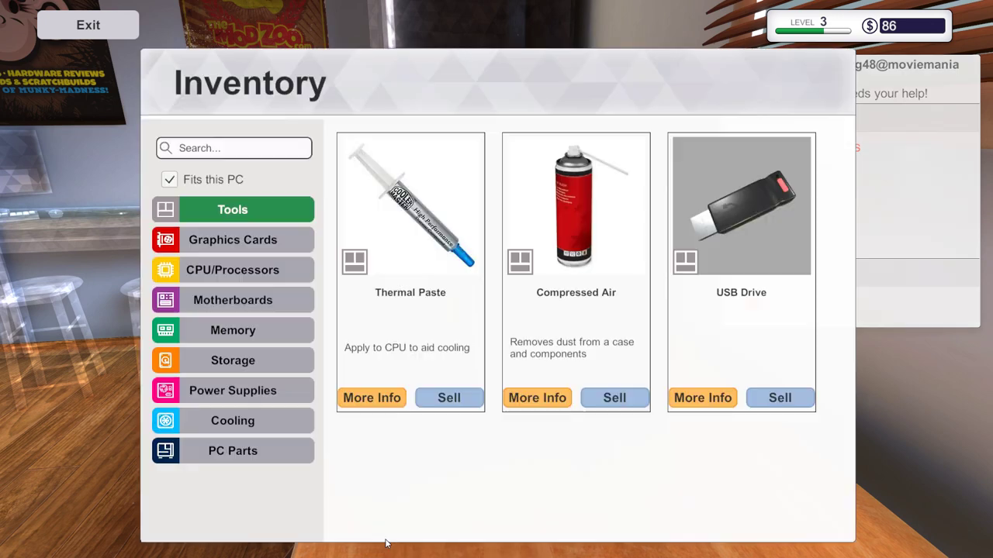
pyautogui.click(233, 359)
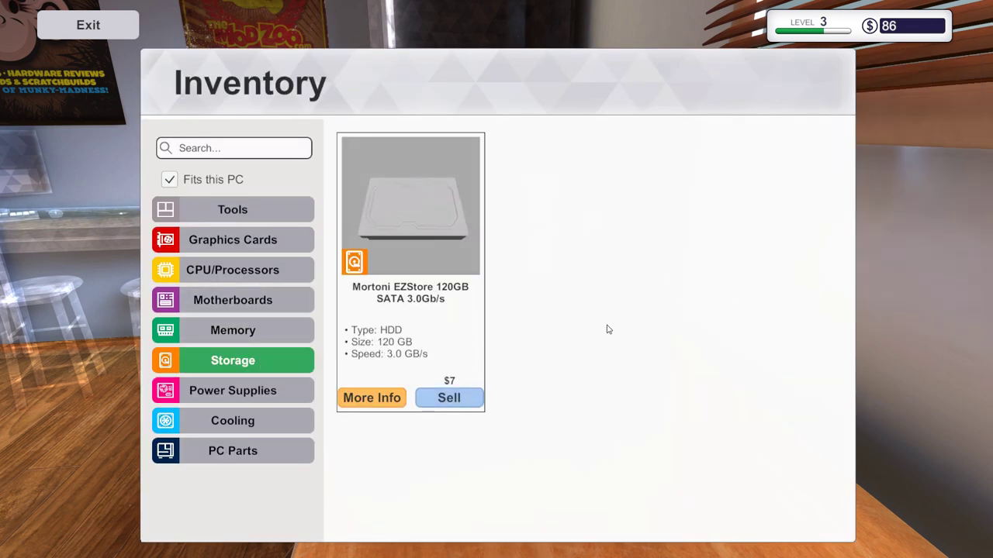
pyautogui.click(412, 230)
pyautogui.click(423, 199)
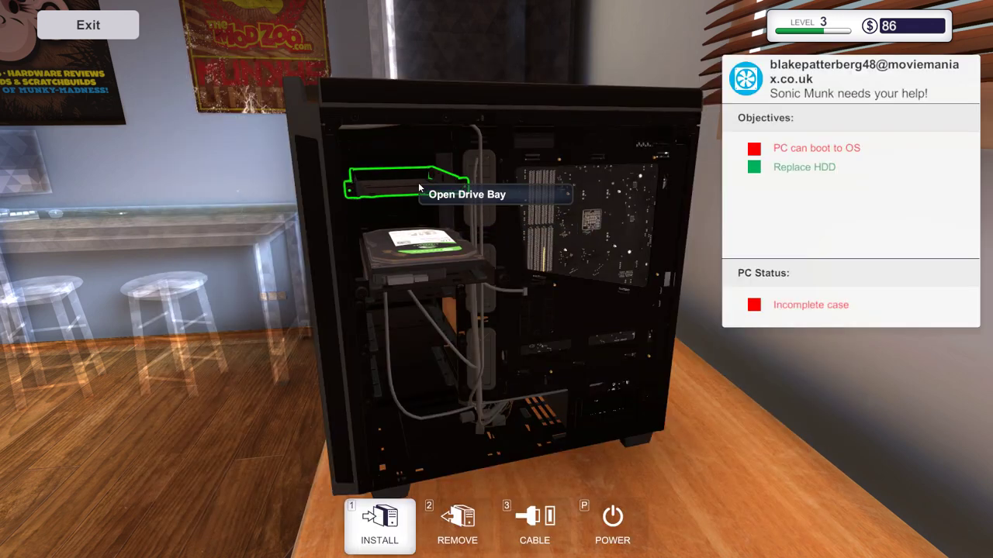
pyautogui.click(414, 179)
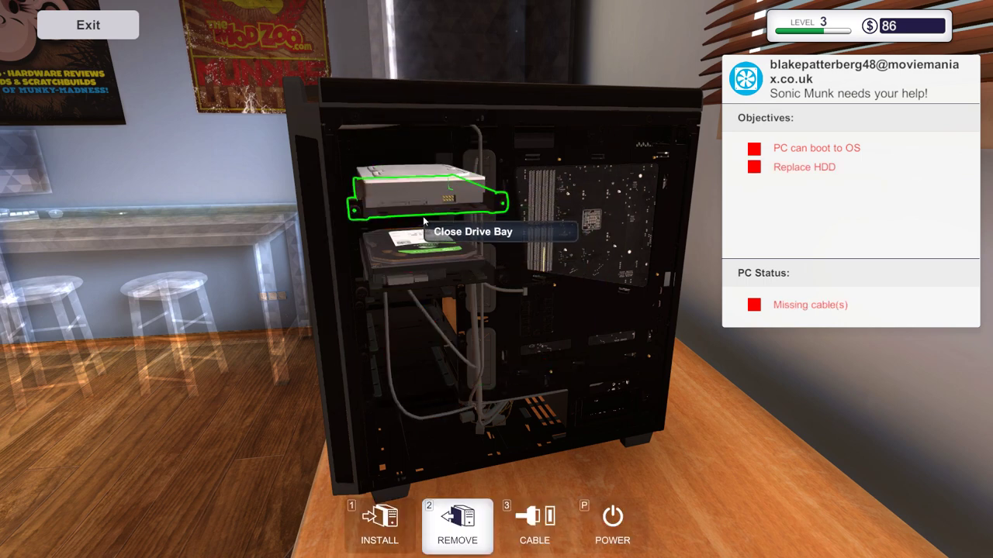
pyautogui.click(422, 212)
# - Connect the new drive's data and power cables to the motherboard and power supply
pyautogui.click(534, 524)
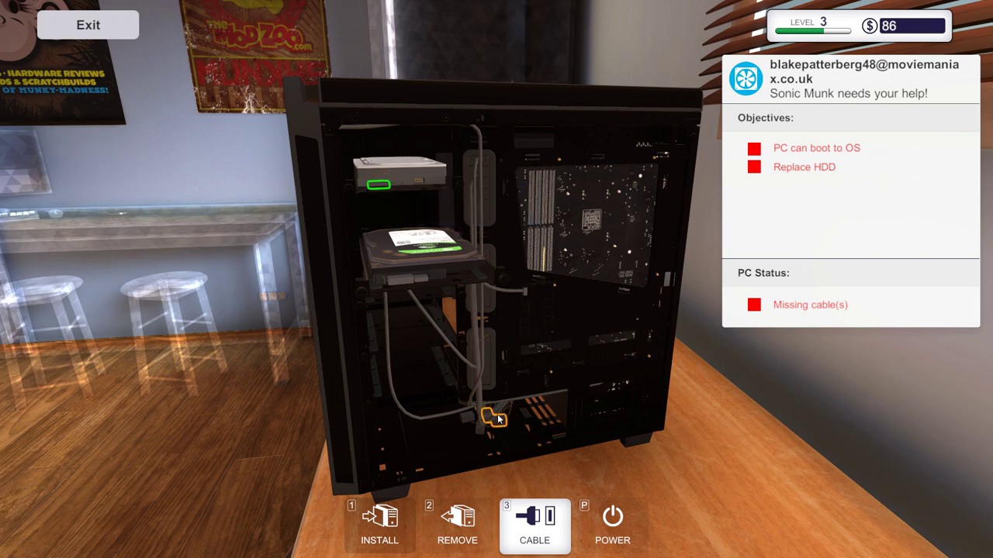
pyautogui.click(391, 196)
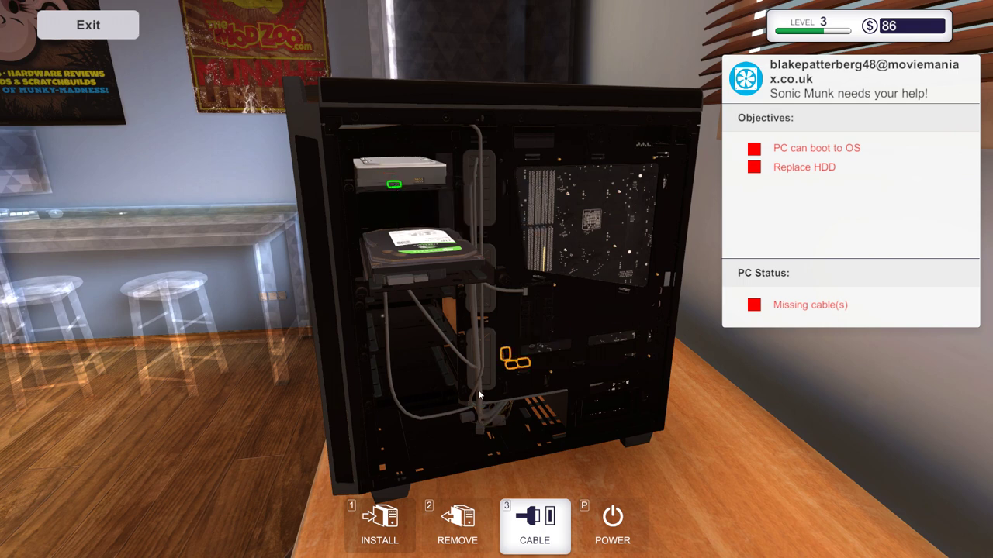
pyautogui.click(378, 187)
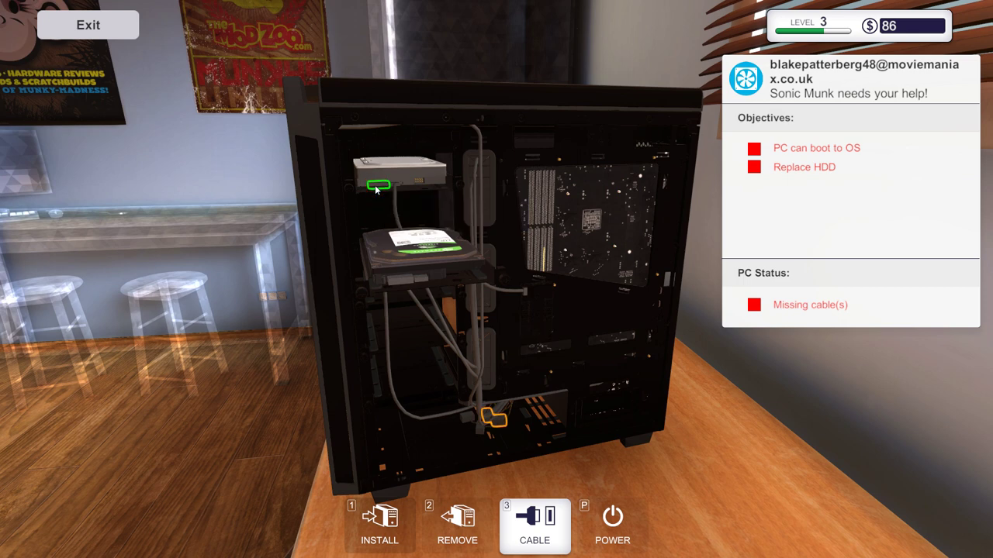
pyautogui.click(498, 424)
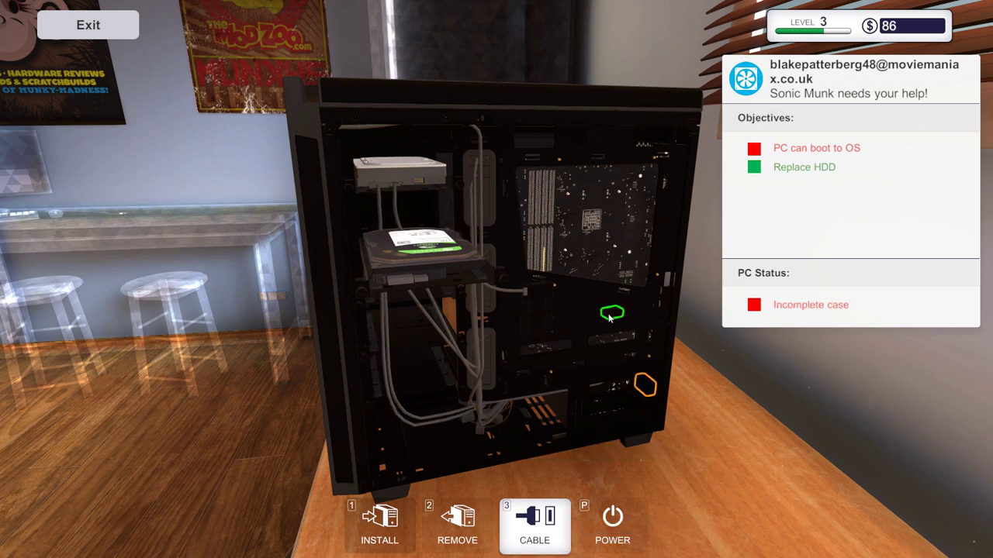
pyautogui.click(648, 392)
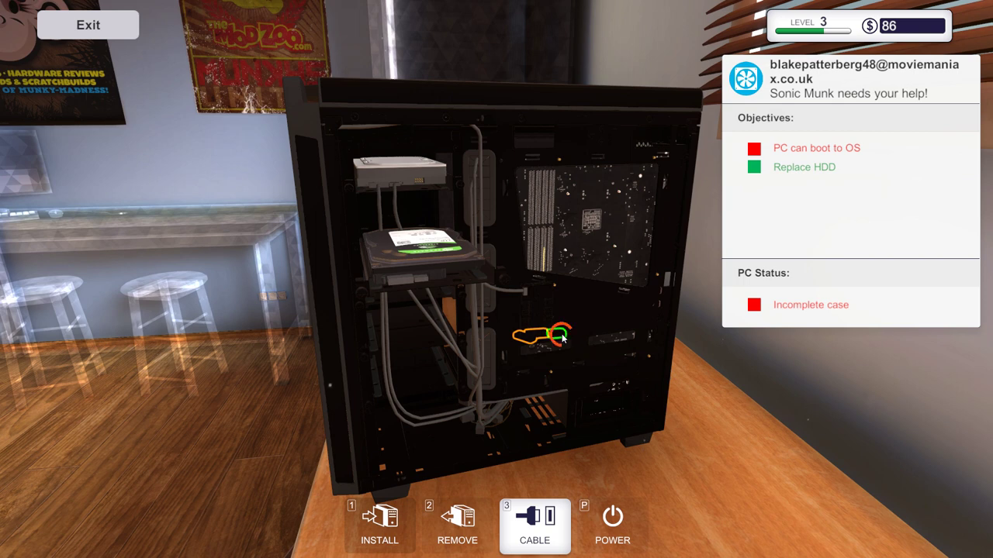
pyautogui.click(628, 279)
pyautogui.click(659, 241)
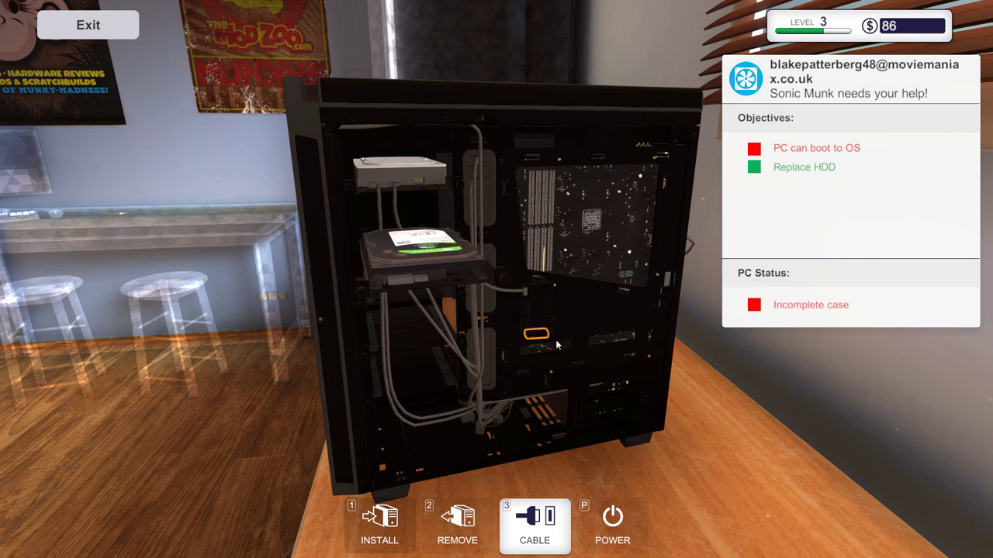
pyautogui.click(656, 238)
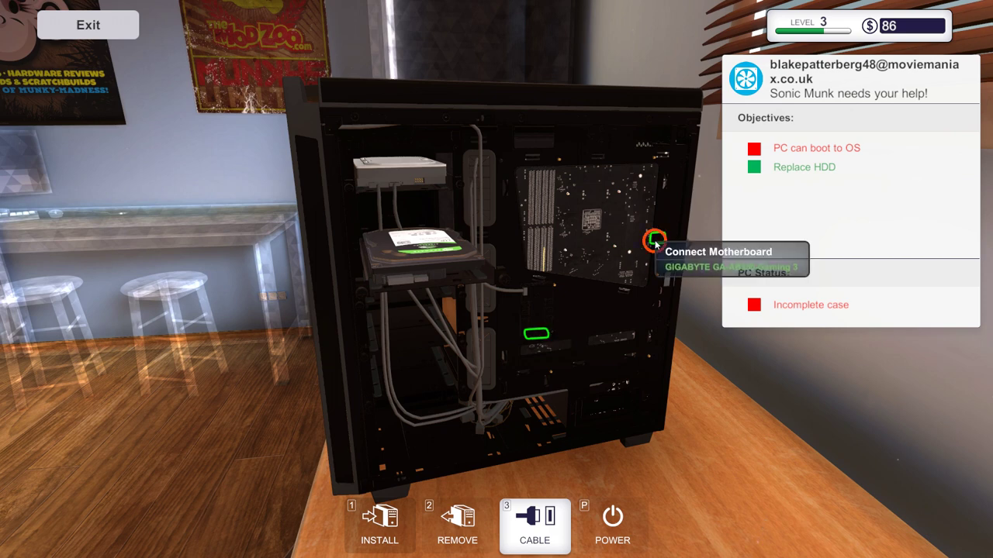
pyautogui.click(379, 523)
# - Refit the used side panel, close the front drive bay, and exit work mode
pyautogui.click(293, 455)
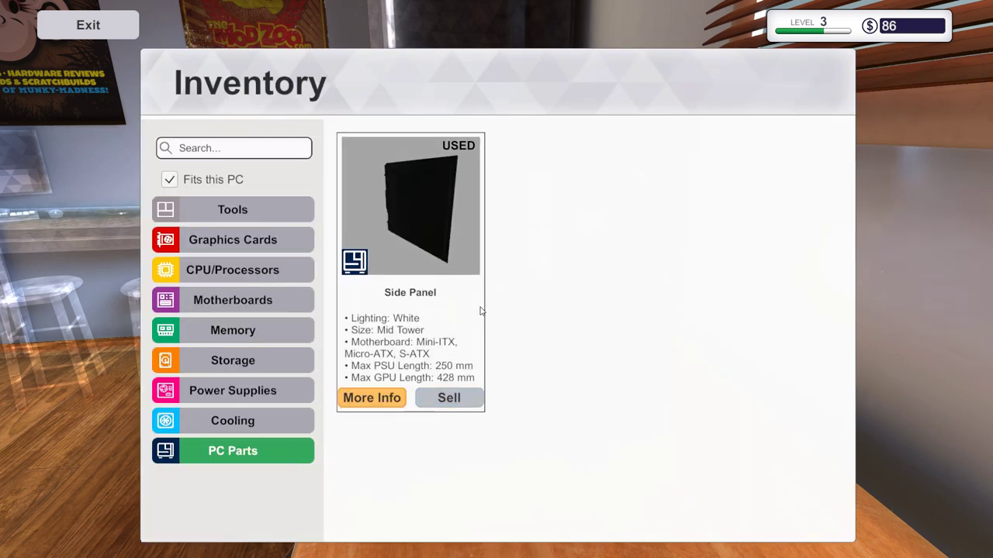
pyautogui.click(409, 202)
pyautogui.click(541, 294)
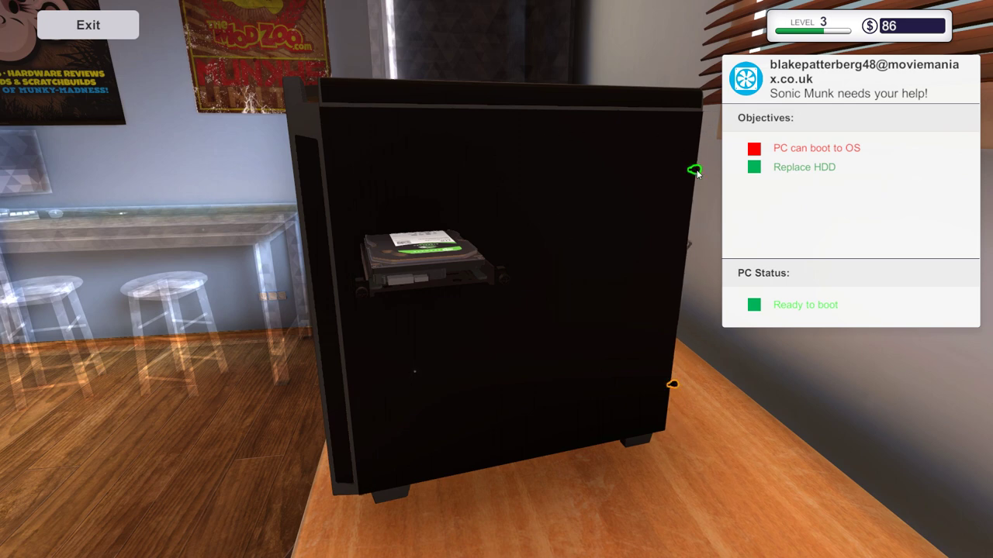
pyautogui.press('2')
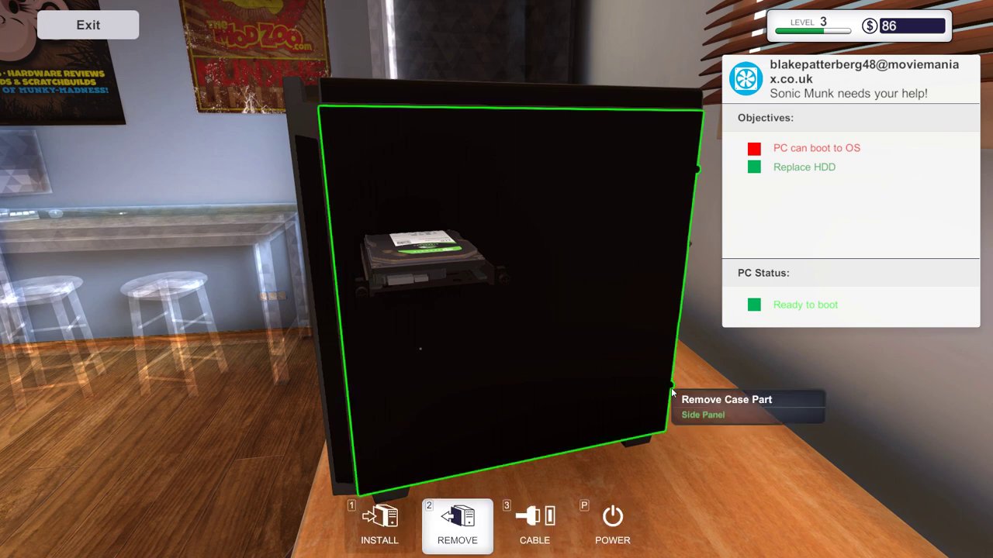
pyautogui.moveTo(671, 388); pyautogui.dragTo(510, 300)
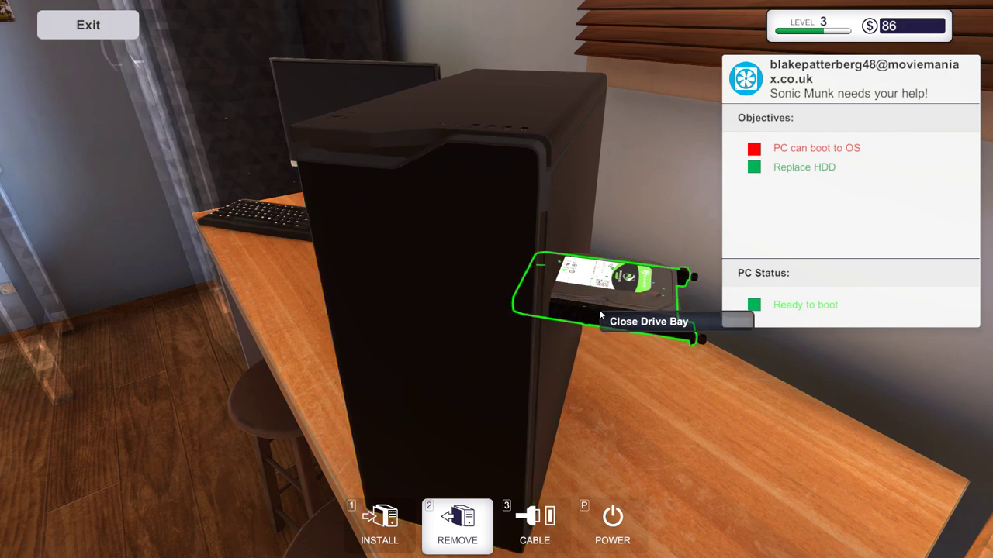
pyautogui.click(599, 309)
pyautogui.moveTo(436, 351)
pyautogui.mouseDown()
pyautogui.moveTo(201, 377)
pyautogui.moveTo(502, 488)
pyautogui.mouseUp()
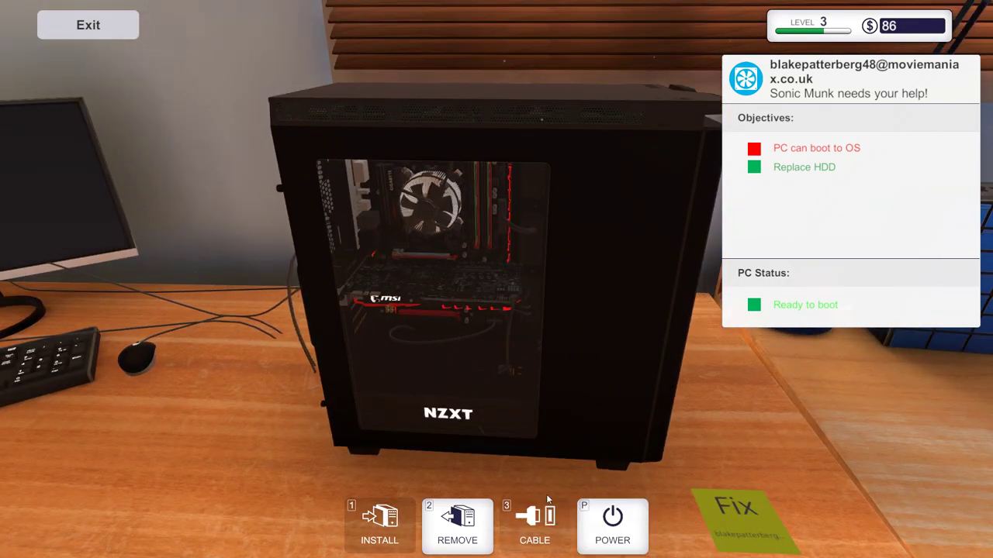
pyautogui.click(88, 25)
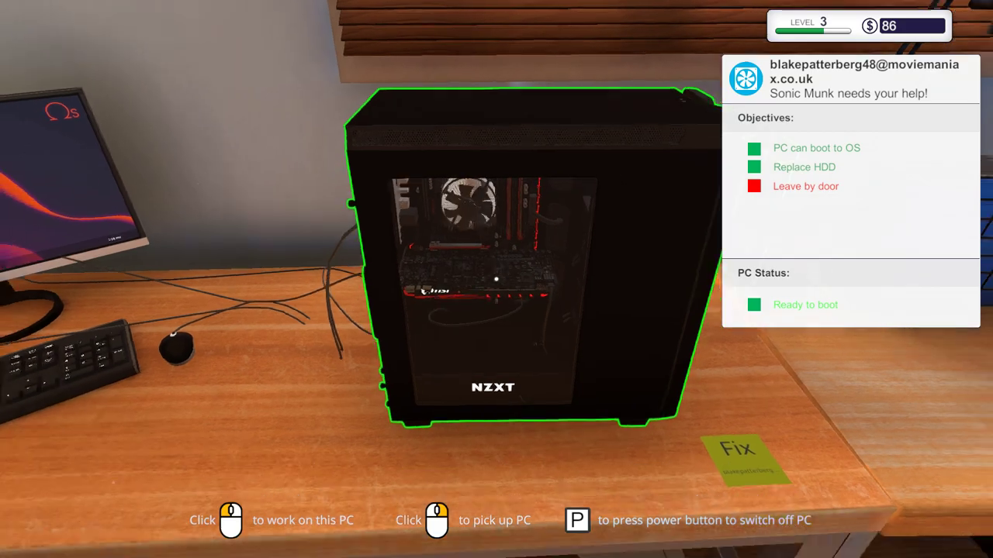
# - Drop off Sonic Munk's finished PC and place the Scan-labeled customer PC on the desk
pyautogui.rightClick(496, 279)
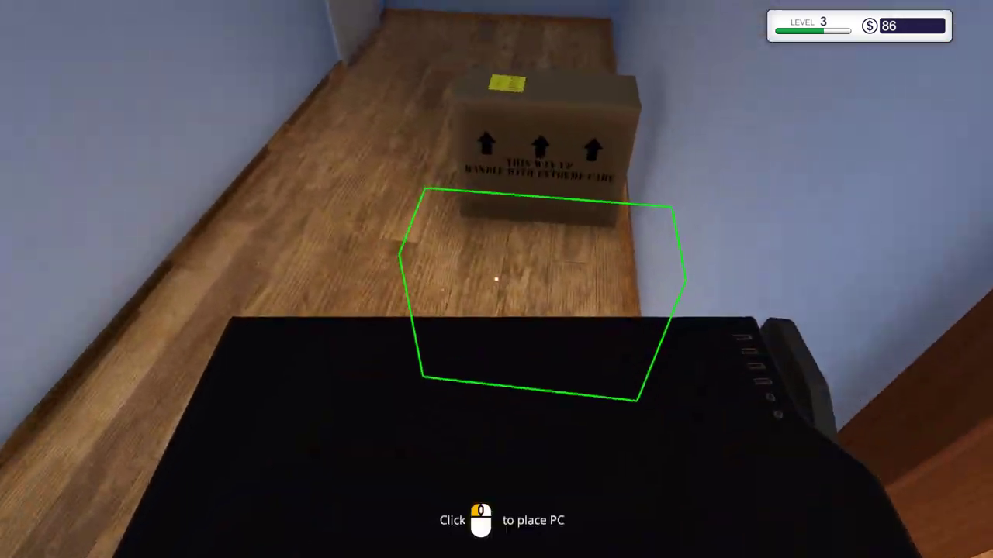
pyautogui.click(496, 279)
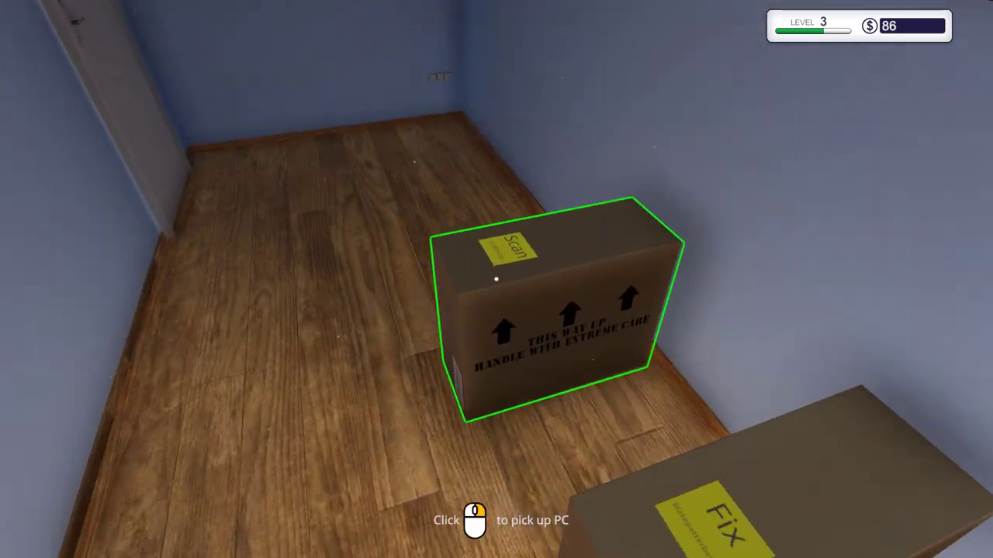
pyautogui.rightClick(497, 279)
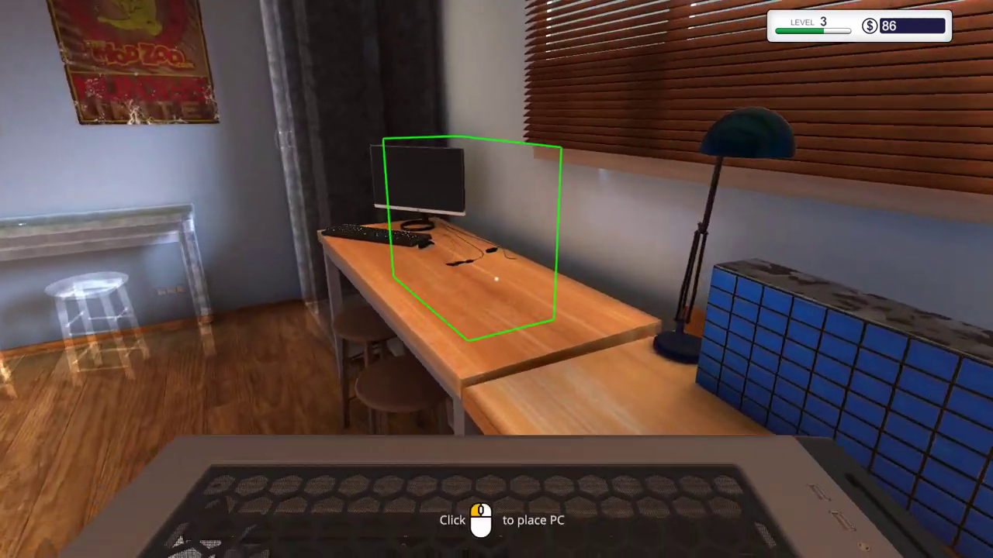
pyautogui.click(497, 280)
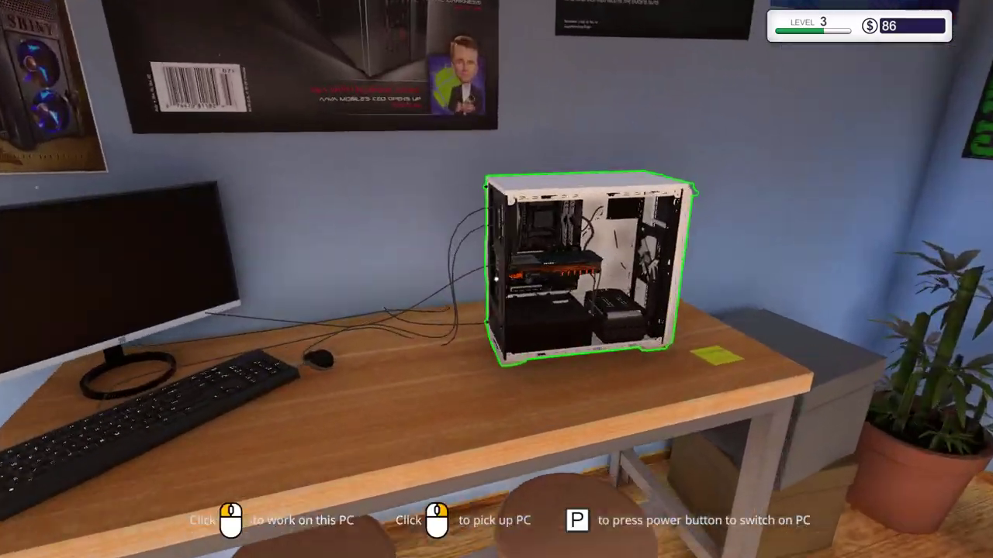
pyautogui.click(497, 279)
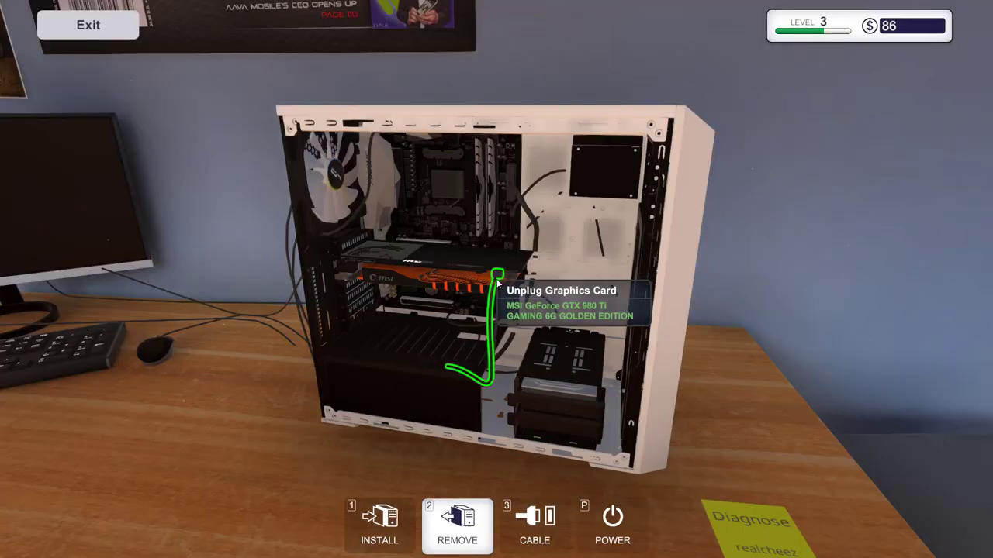
pyautogui.click(380, 527)
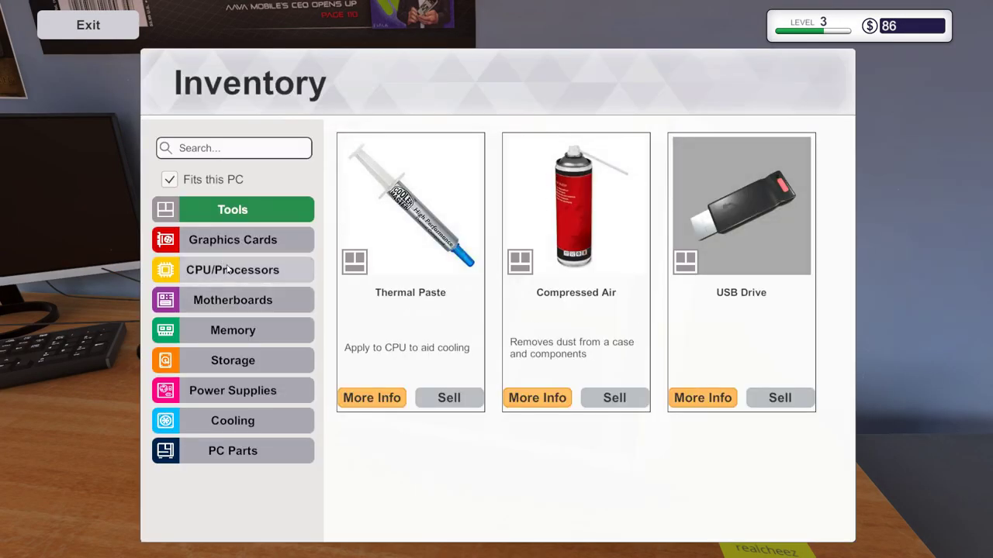
pyautogui.click(254, 270)
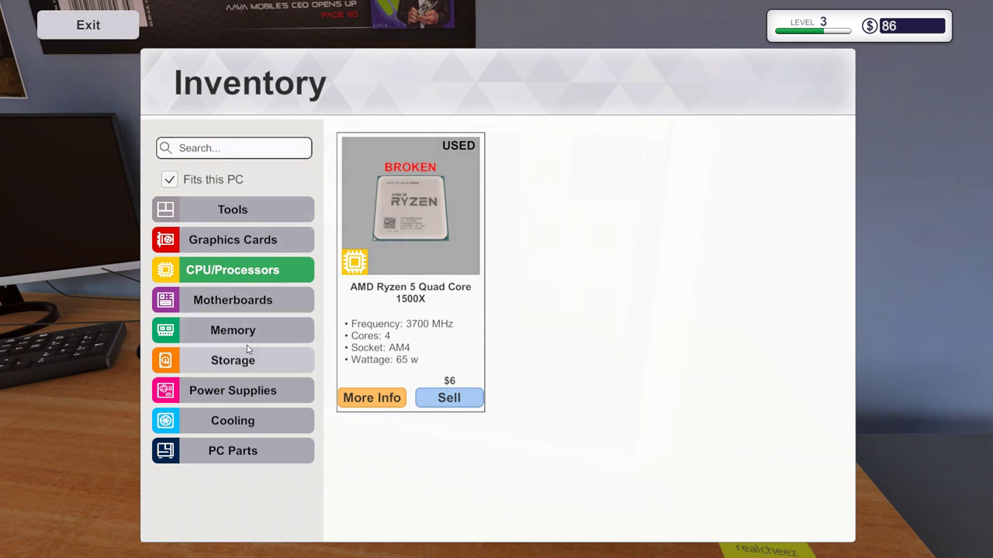
pyautogui.click(232, 239)
pyautogui.click(233, 210)
pyautogui.click(232, 300)
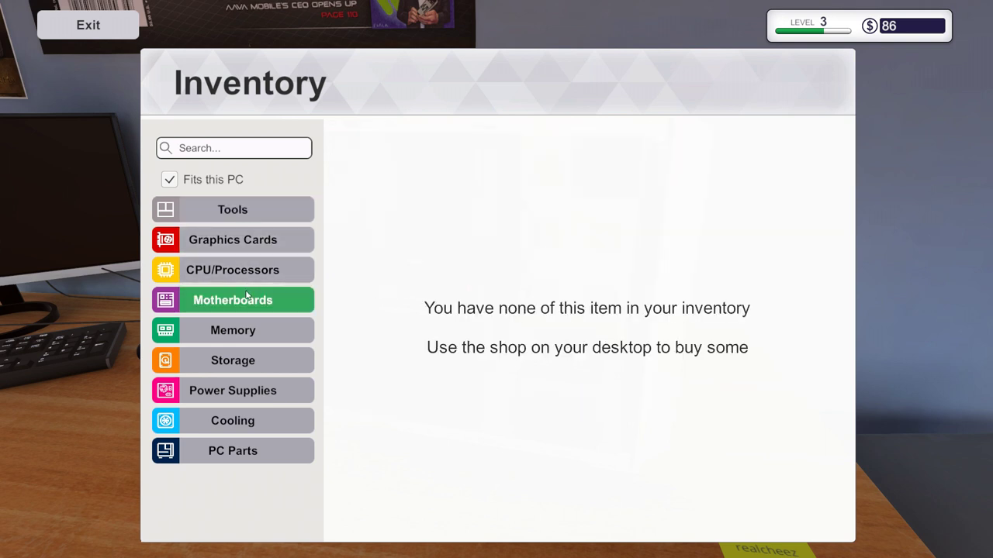
pyautogui.click(232, 329)
pyautogui.click(233, 360)
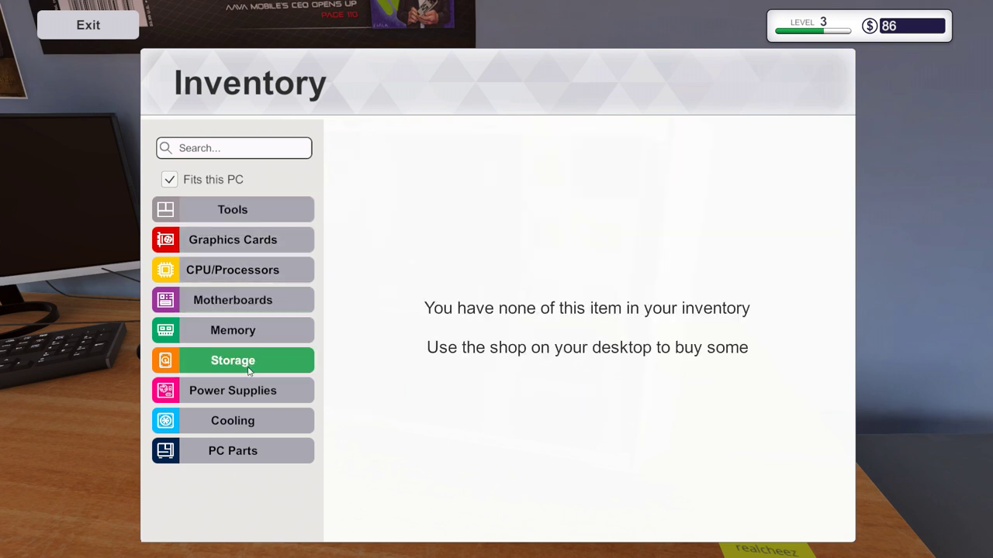
pyautogui.click(233, 390)
pyautogui.click(233, 420)
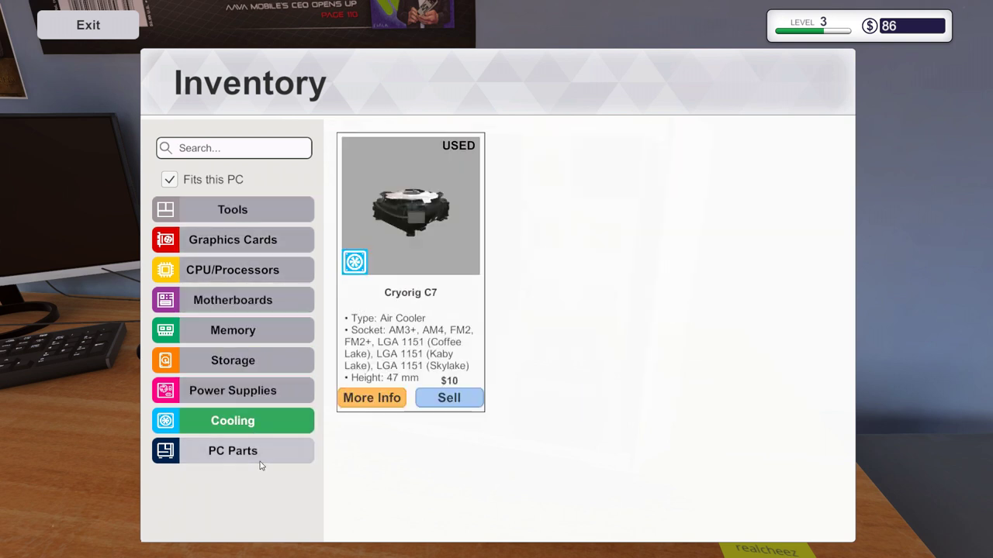
pyautogui.click(260, 462)
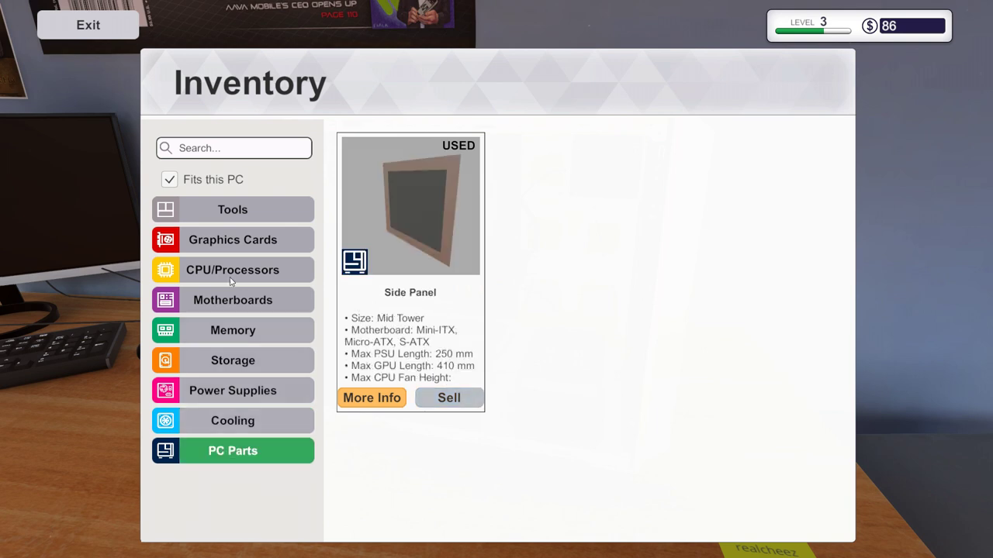
pyautogui.click(87, 25)
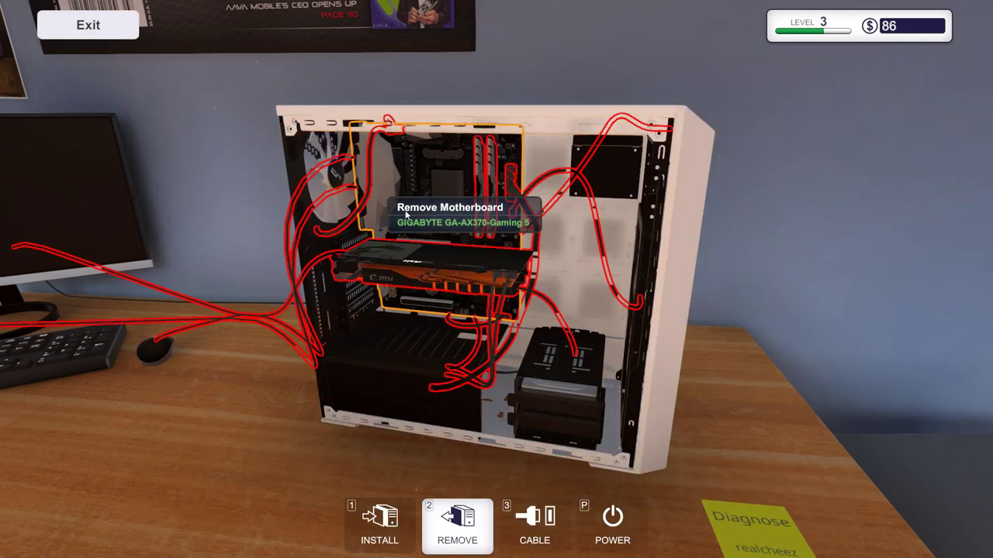
pyautogui.click(379, 523)
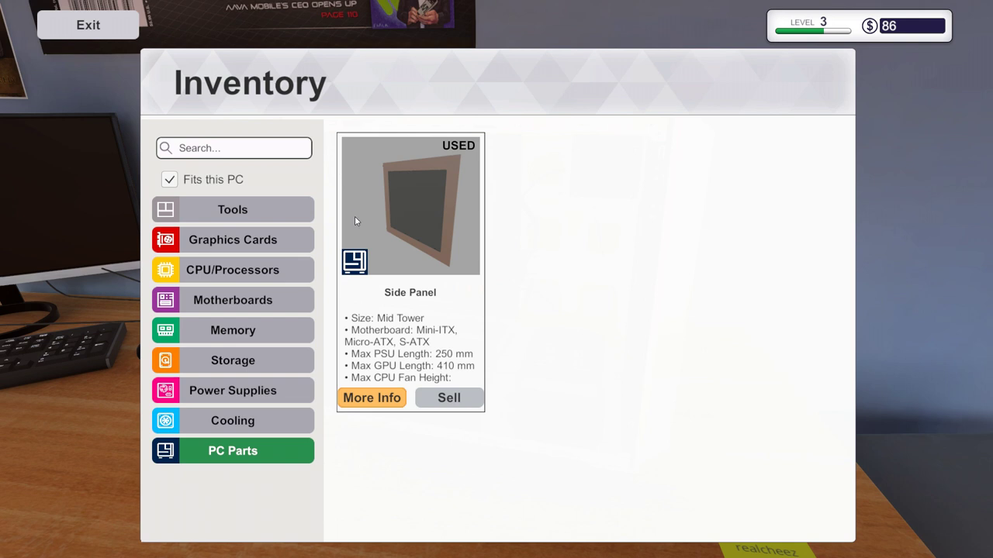
pyautogui.click(233, 270)
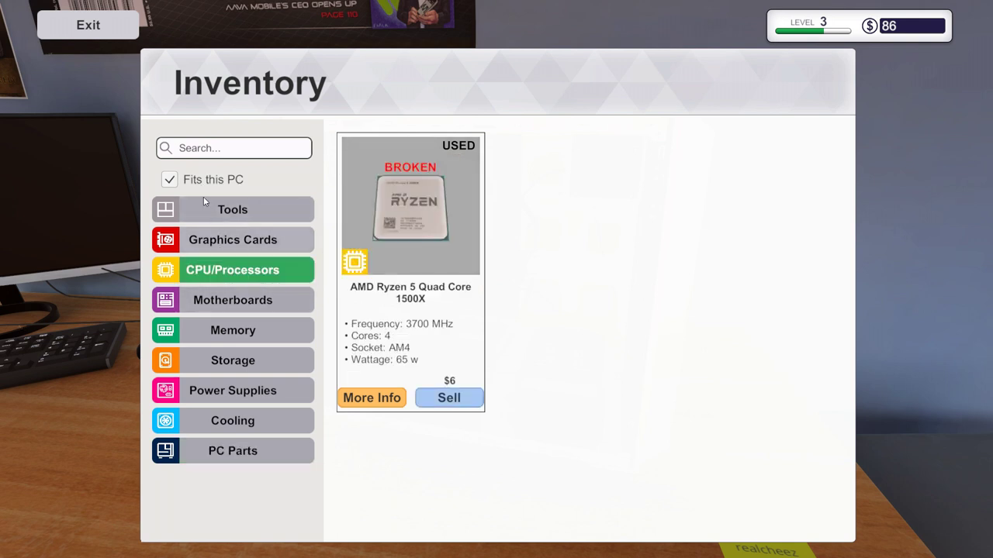
pyautogui.click(170, 180)
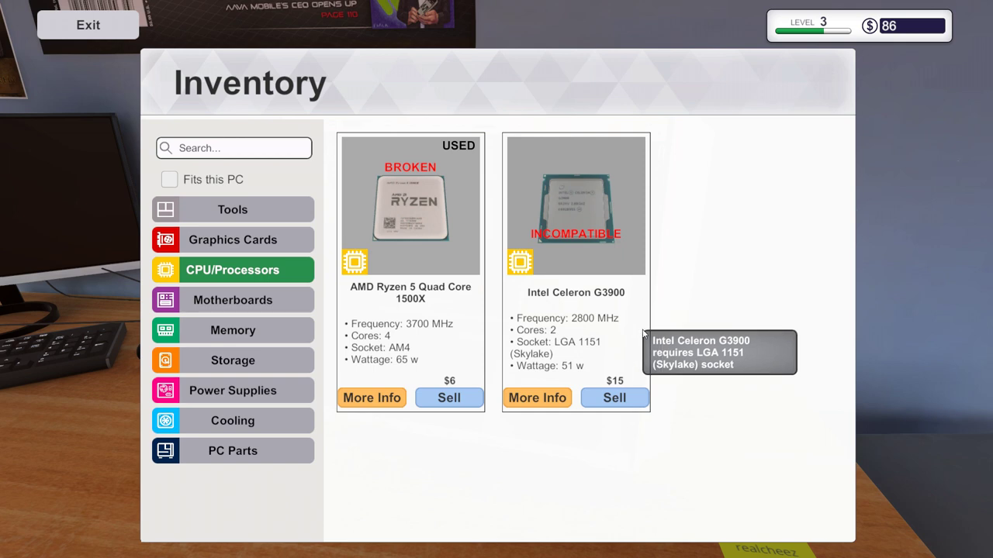
pyautogui.click(88, 25)
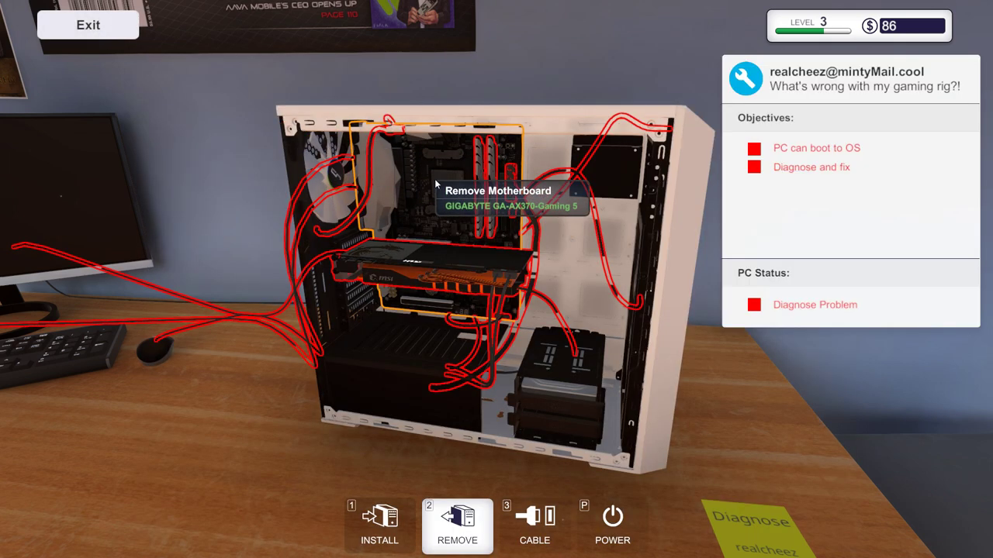
# - Buy an AMD Ryzen 3 1200 from price-sorted processors for next-day delivery, leaving -$54
pyautogui.press('Escape')
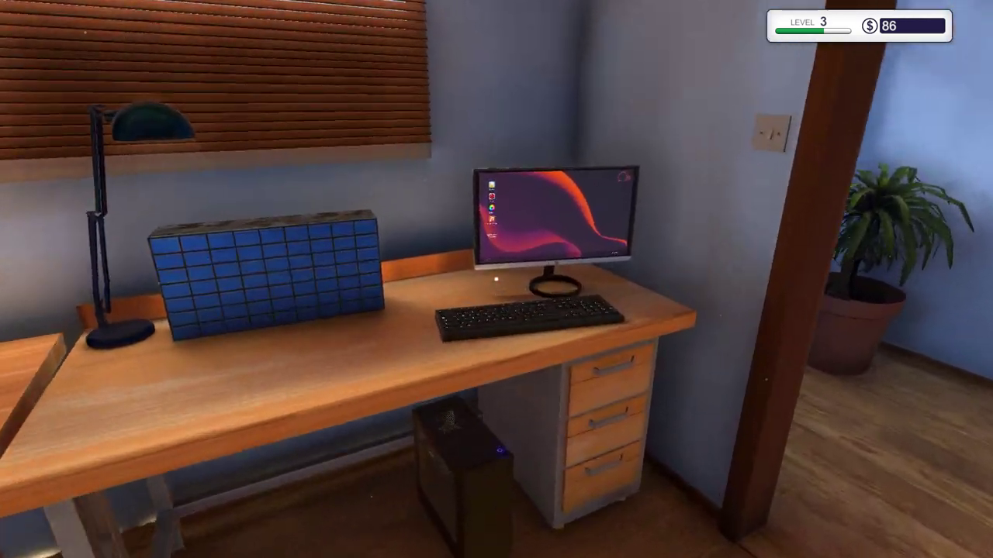
pyautogui.click(496, 278)
pyautogui.click(148, 168)
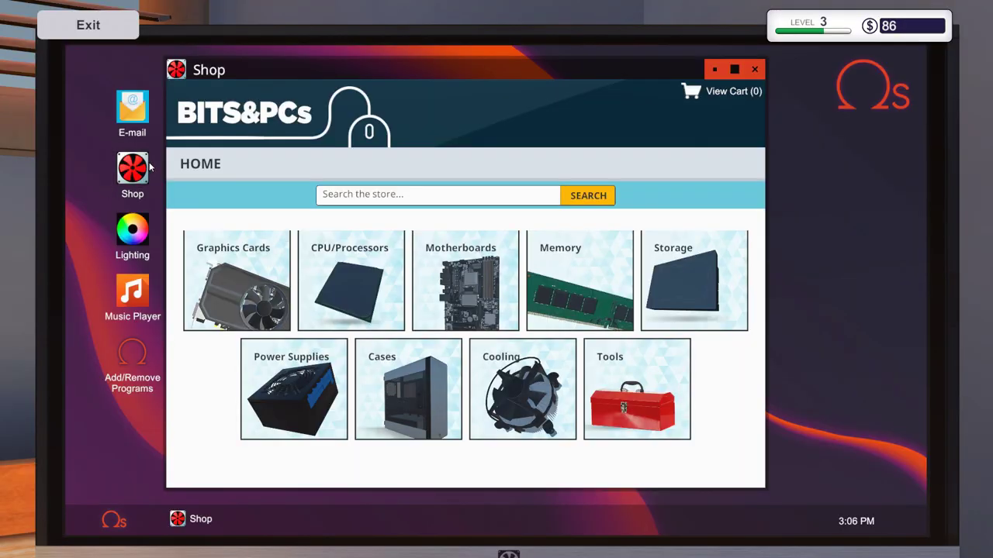
pyautogui.click(649, 319)
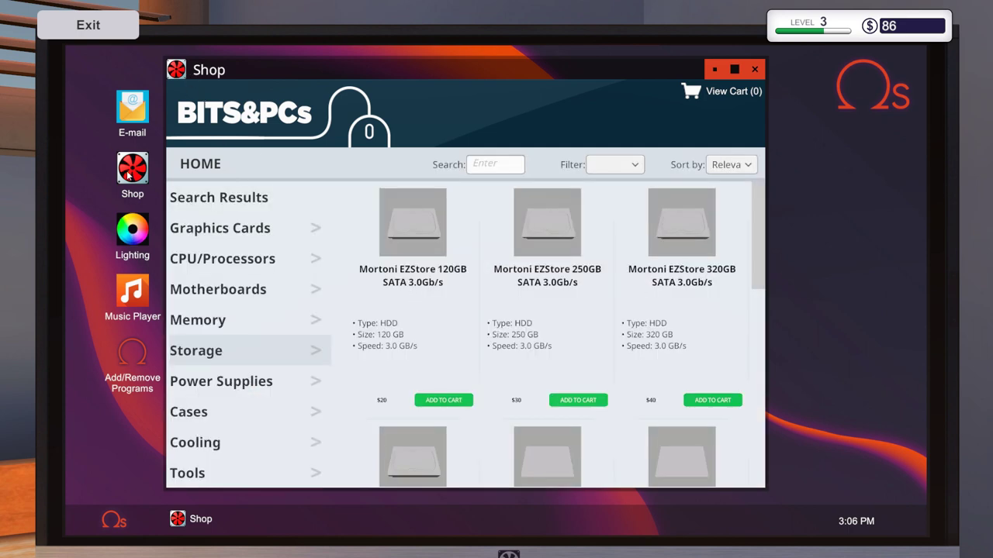
pyautogui.click(251, 262)
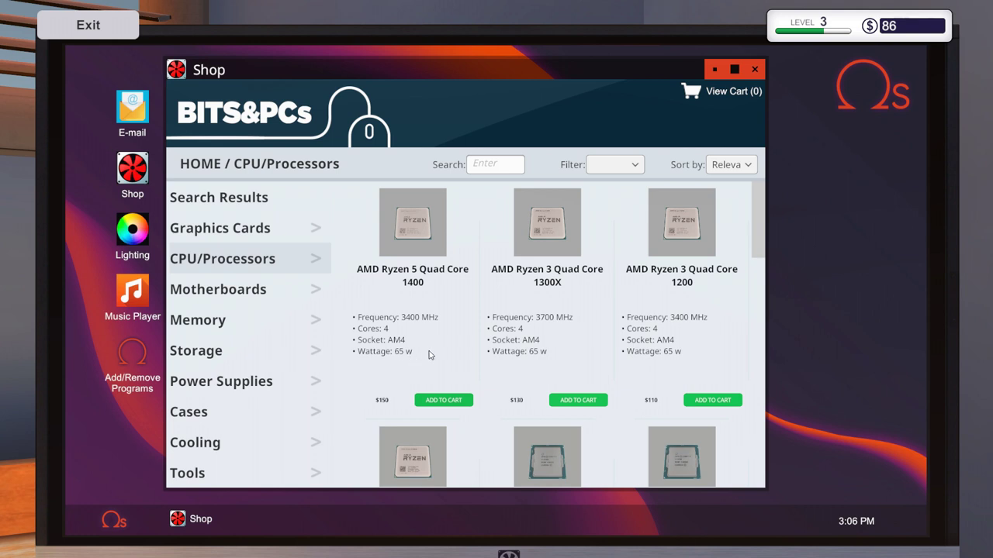
pyautogui.scroll(-2, 542, 339)
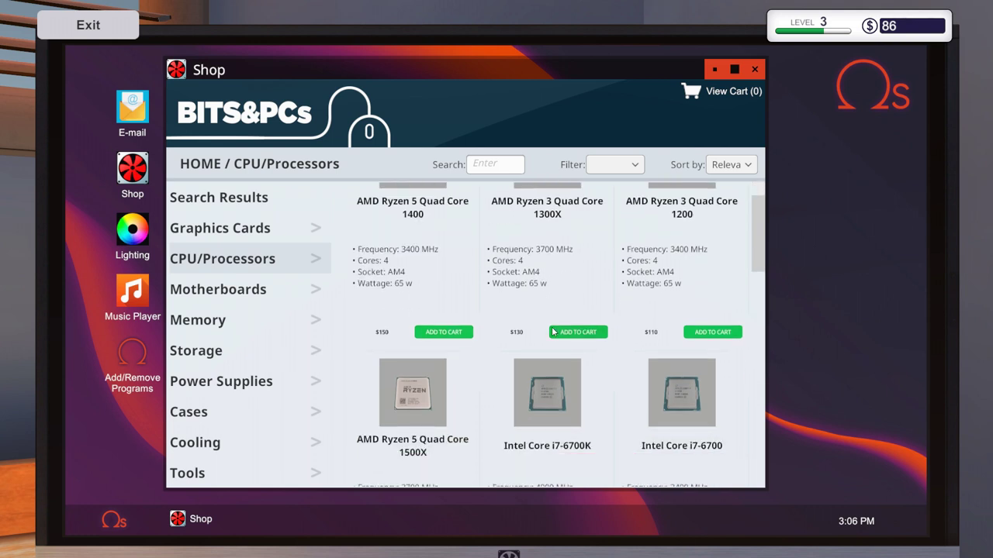
pyautogui.scroll(-2, 554, 332)
pyautogui.scroll(1, 554, 332)
pyautogui.click(748, 164)
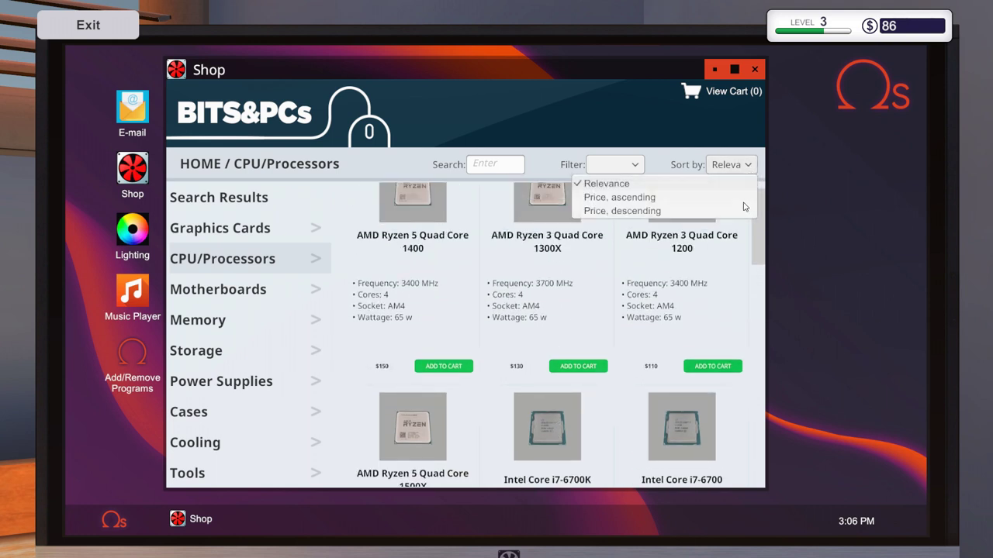
pyautogui.click(678, 199)
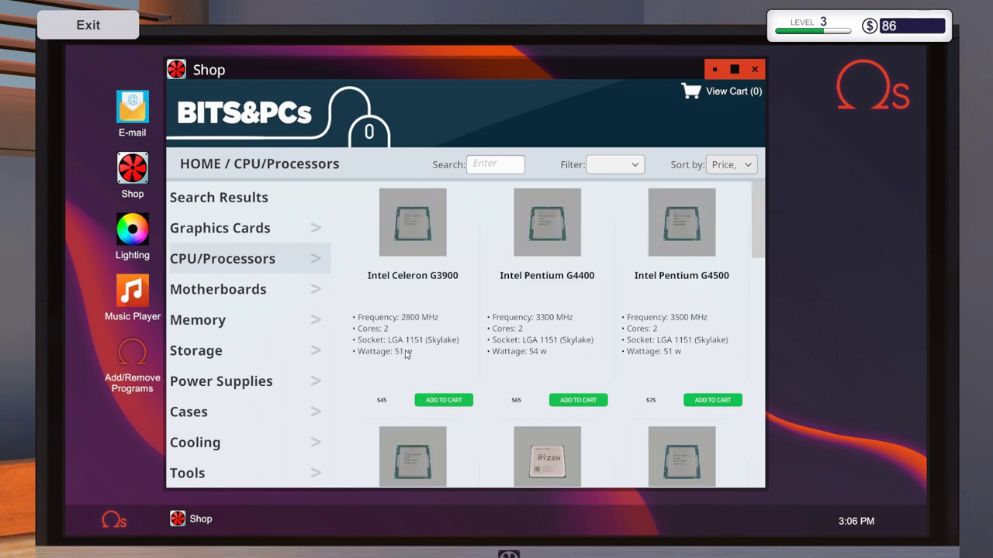
pyautogui.scroll(-1, 460, 334)
pyautogui.scroll(-1, 473, 334)
pyautogui.scroll(-2, 512, 341)
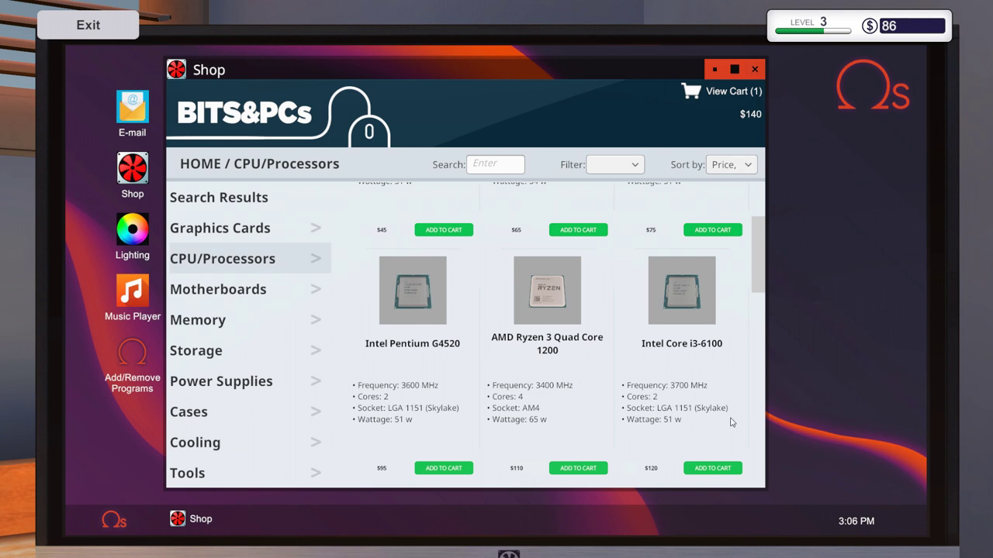
pyautogui.click(736, 94)
pyautogui.click(710, 274)
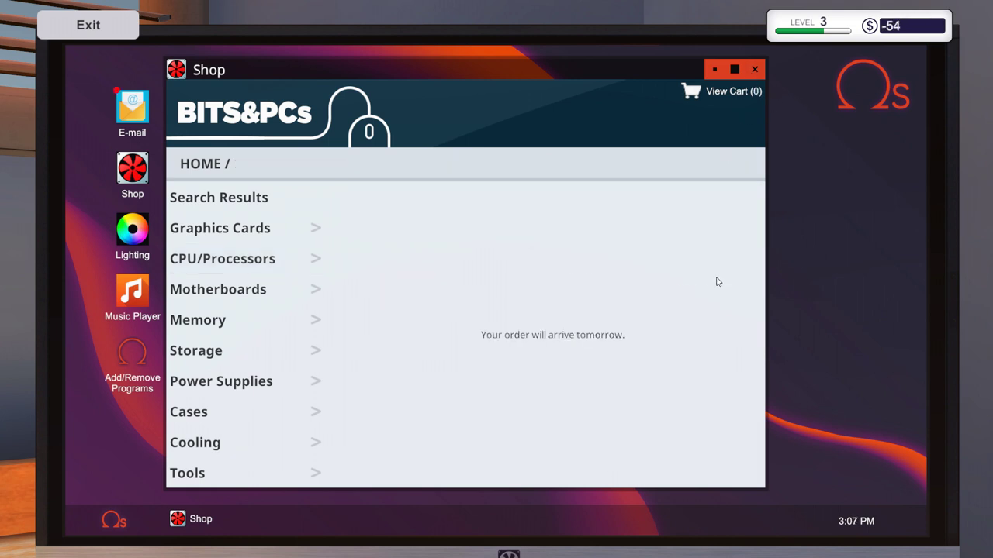
pyautogui.click(756, 72)
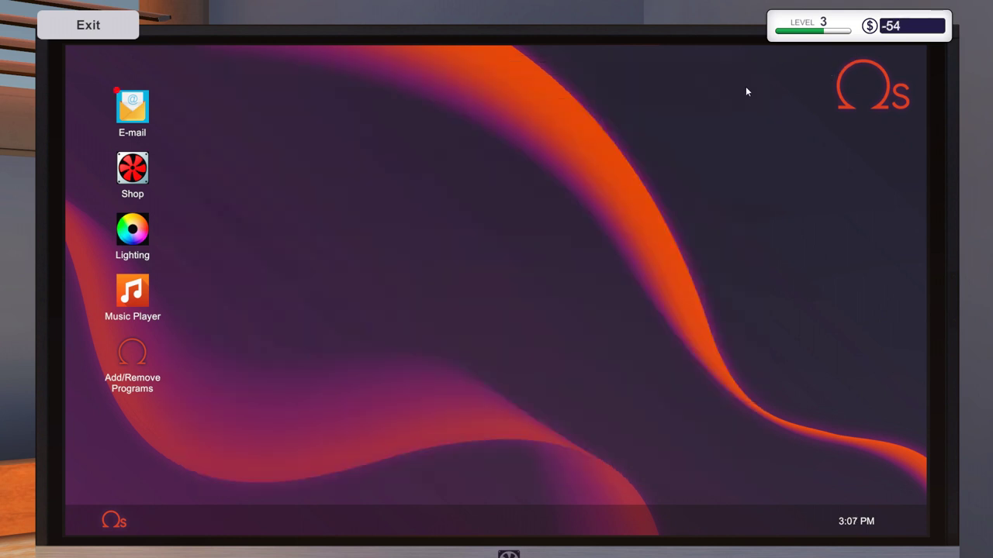
pyautogui.click(87, 25)
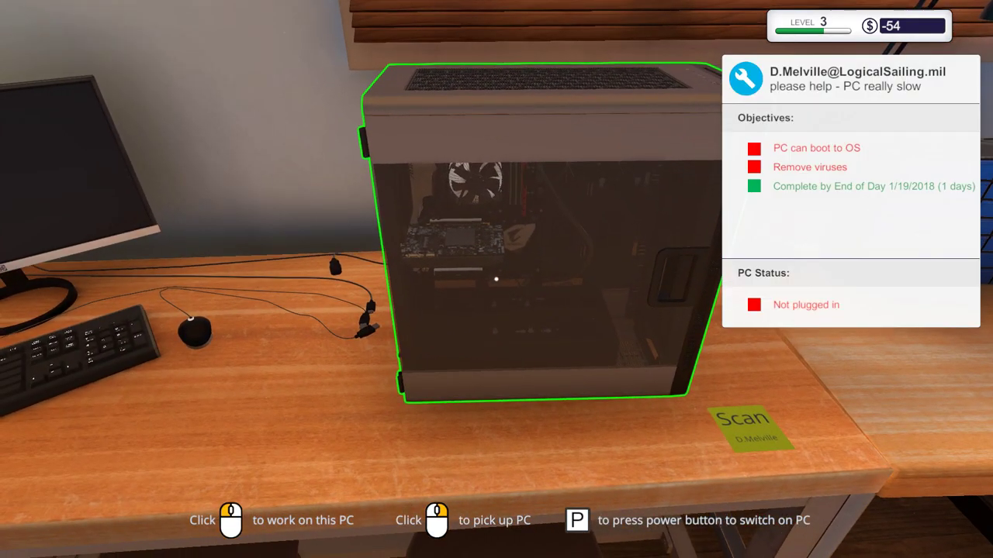
pyautogui.click(496, 280)
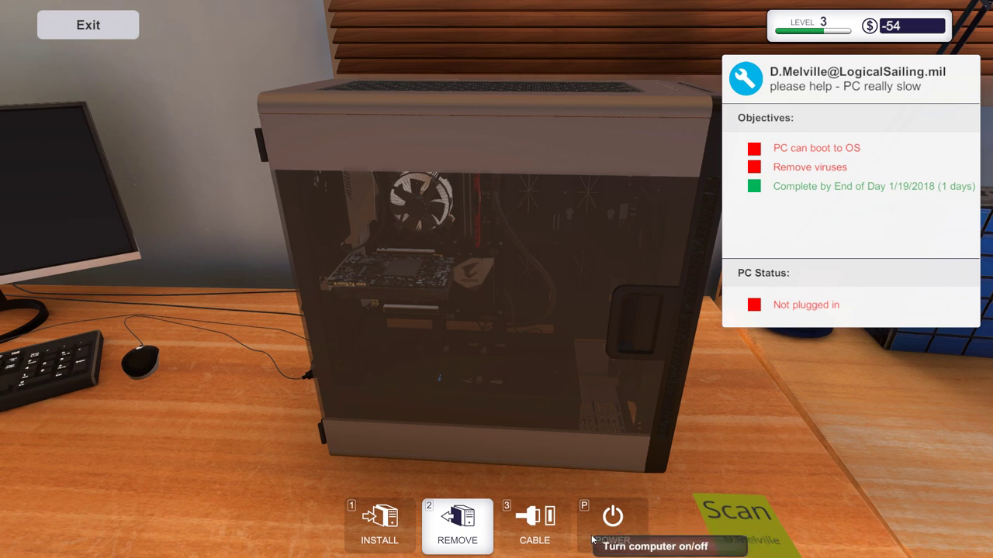
pyautogui.click(379, 523)
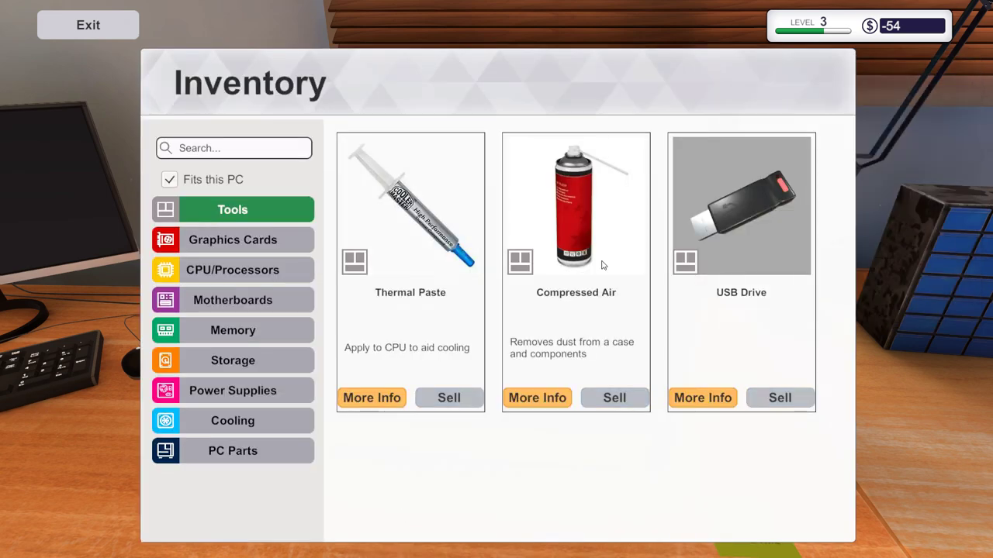
pyautogui.press('Escape')
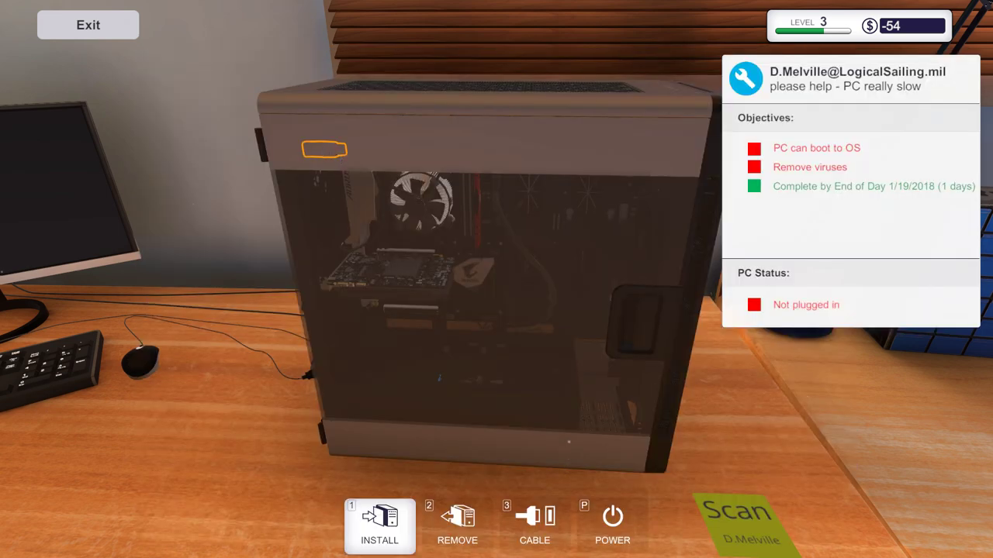
pyautogui.moveTo(496, 311); pyautogui.dragTo(310, 310)
pyautogui.click(277, 194)
# - Connect the loose cables into the PC's rear ports with the Cable tool
pyautogui.press('2')
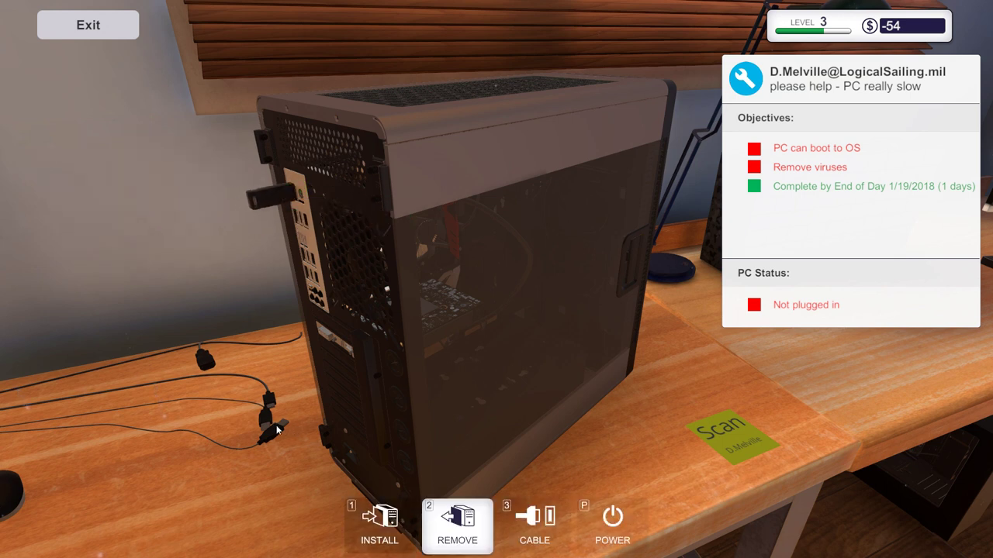
pyautogui.press('3')
pyautogui.click(267, 419)
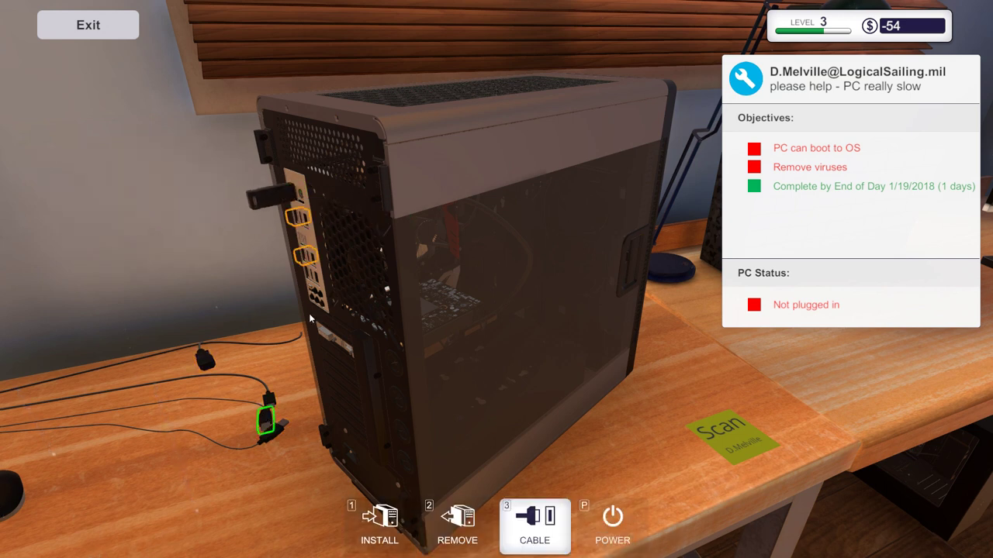
pyautogui.click(306, 256)
pyautogui.click(283, 426)
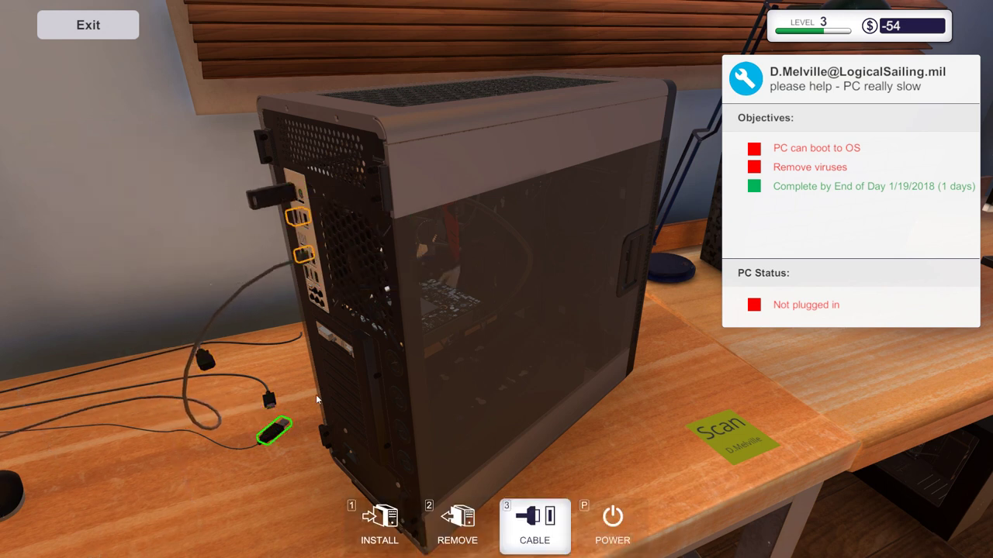
pyautogui.click(307, 260)
pyautogui.click(269, 391)
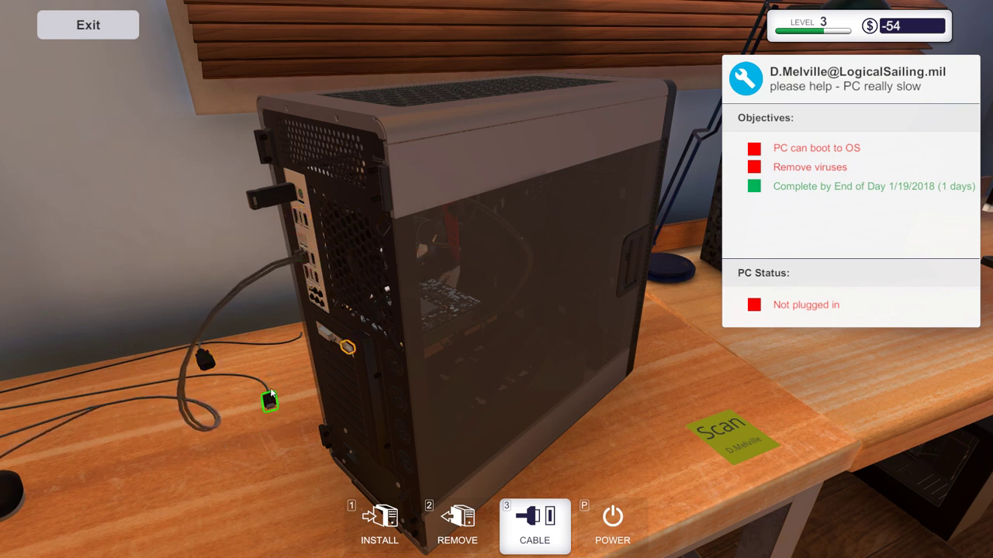
pyautogui.click(342, 349)
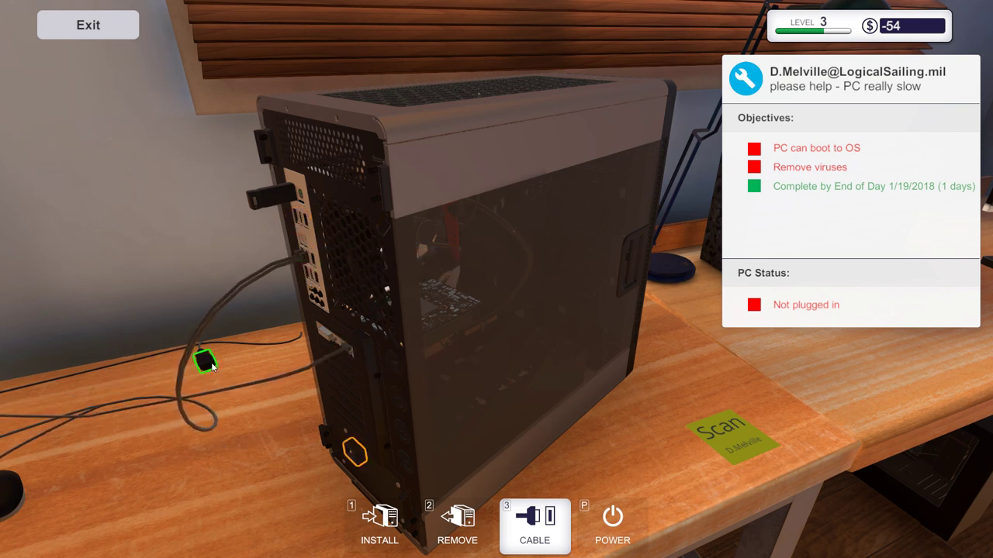
# - Plug the power lead into the power supply and switch the PC on
pyautogui.click(353, 454)
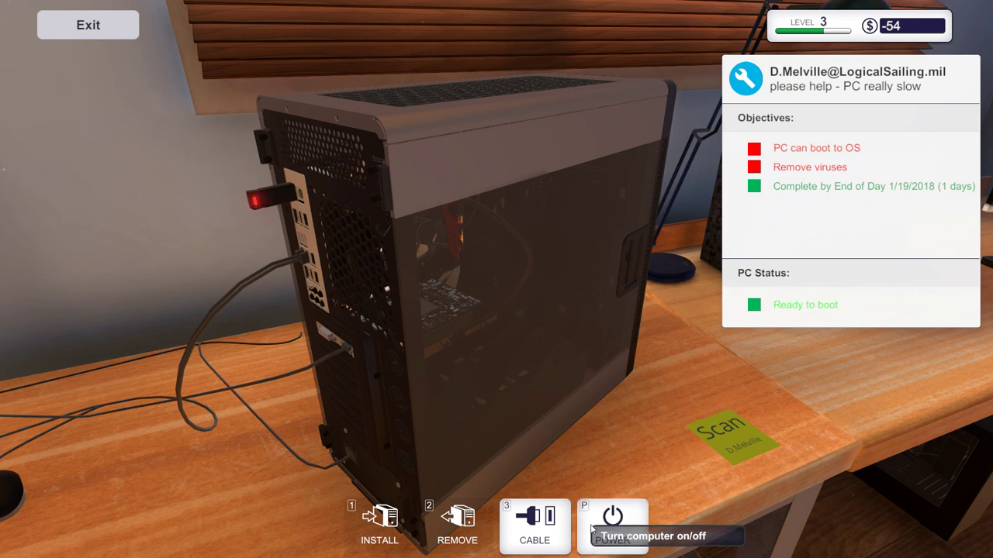
pyautogui.click(613, 525)
pyautogui.moveTo(625, 401); pyautogui.dragTo(311, 388)
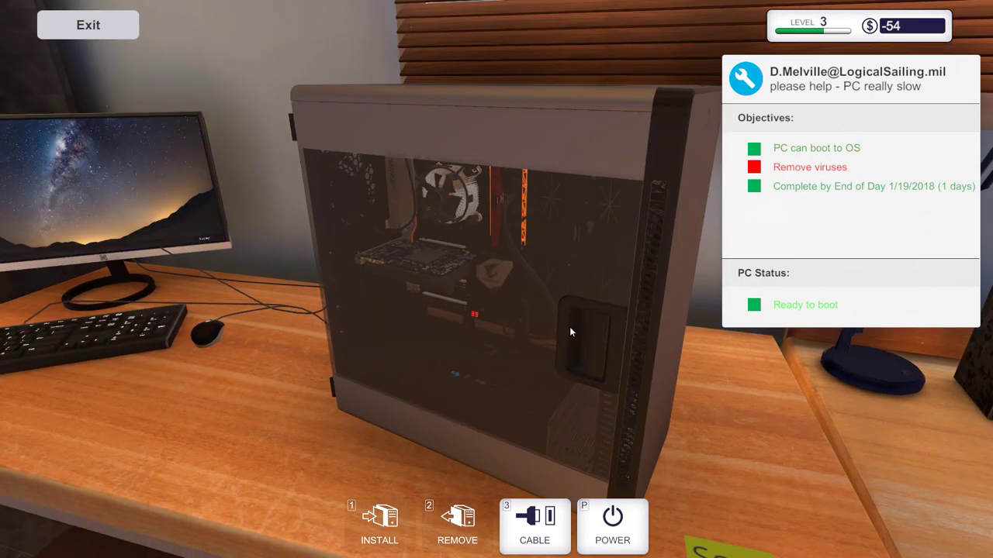
pyautogui.click(108, 39)
pyautogui.click(315, 135)
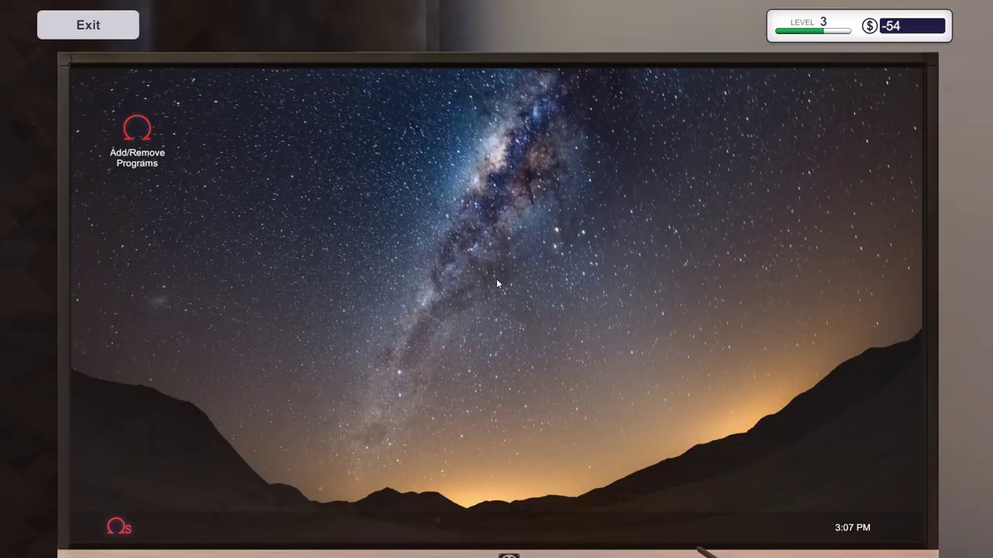
pyautogui.doubleClick(144, 144)
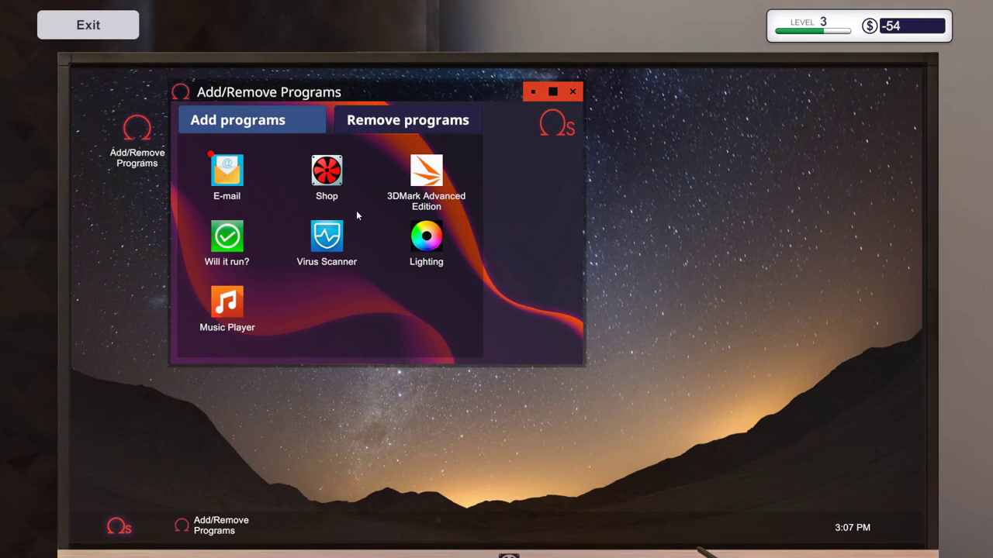
pyautogui.click(337, 239)
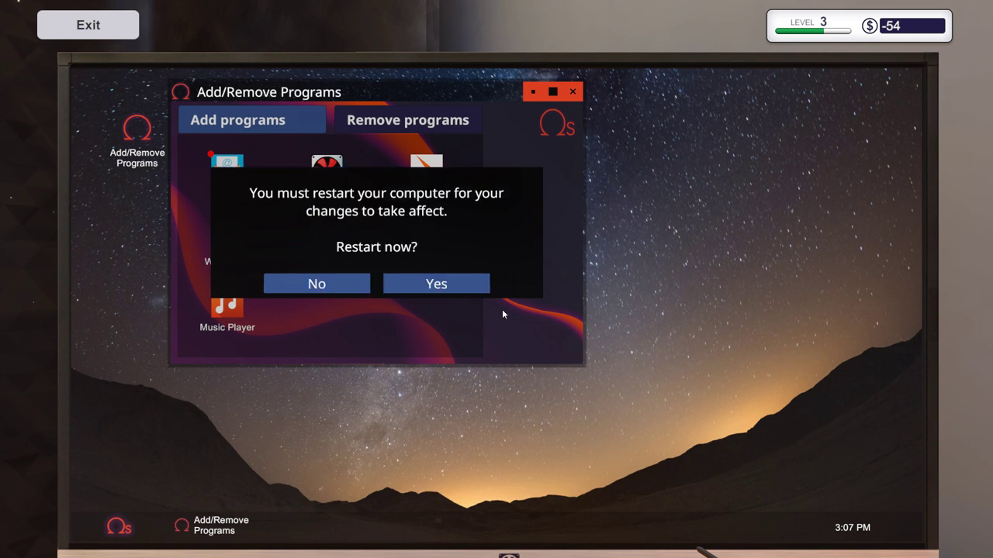
pyautogui.click(435, 282)
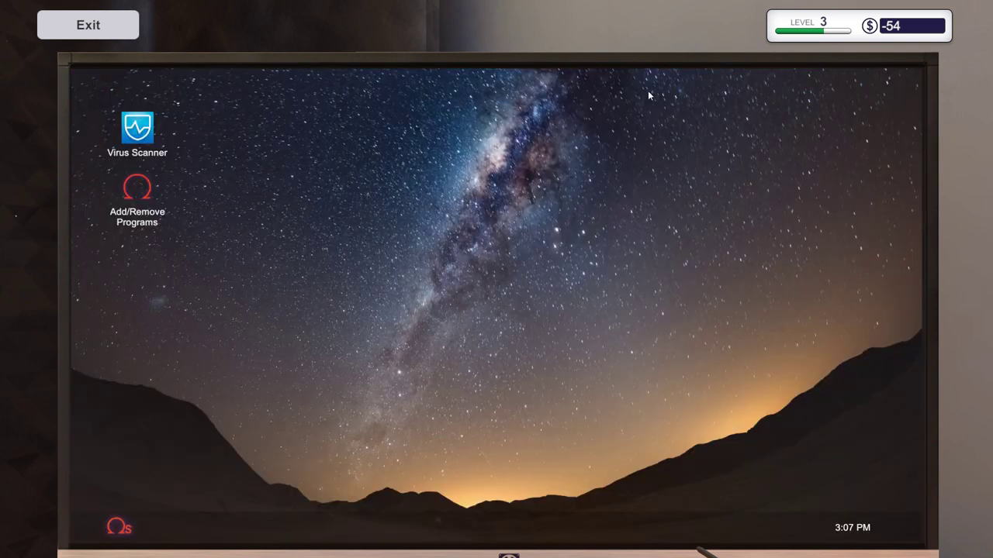
# - Start a Virus Scanner scan and step away while it runs
pyautogui.doubleClick(138, 133)
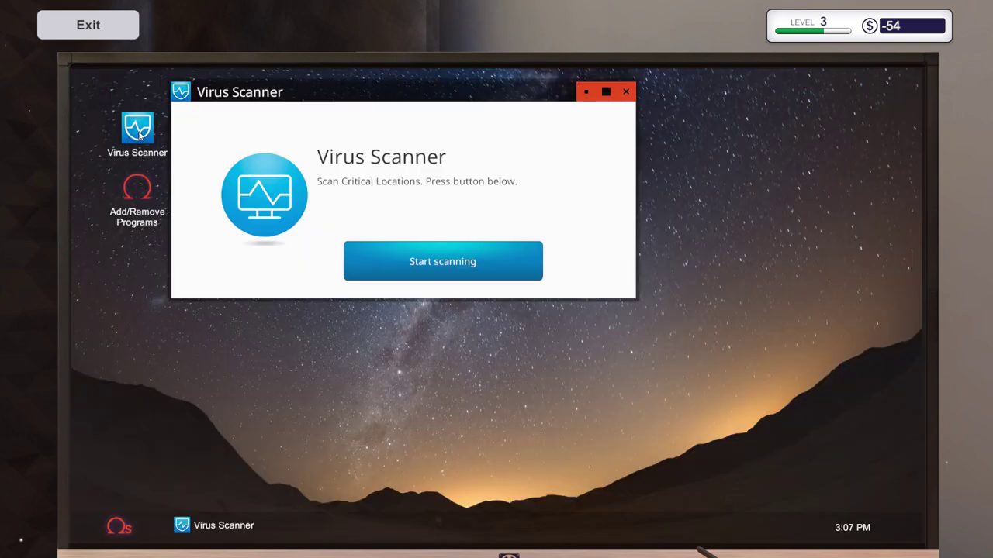
pyautogui.click(413, 257)
pyautogui.click(88, 25)
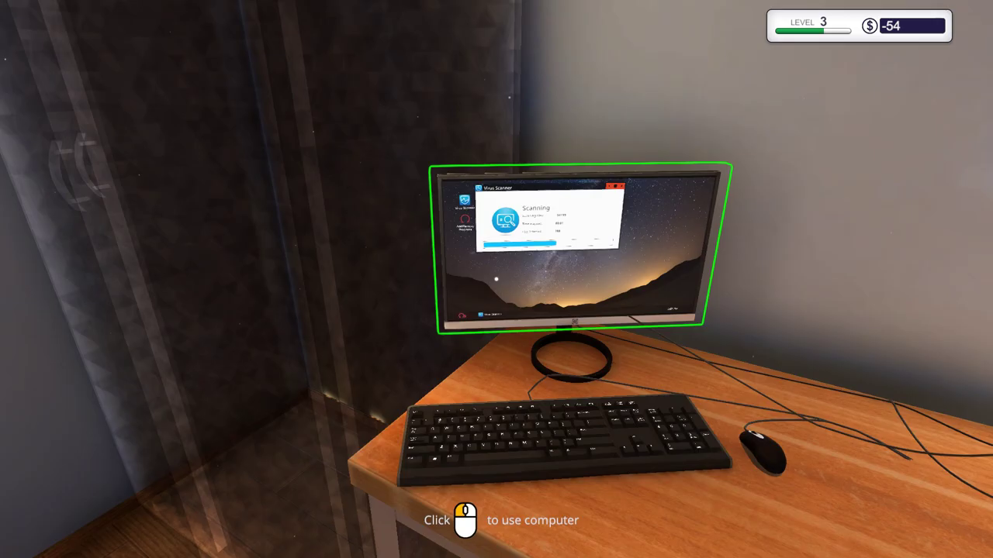
pyautogui.press('w')
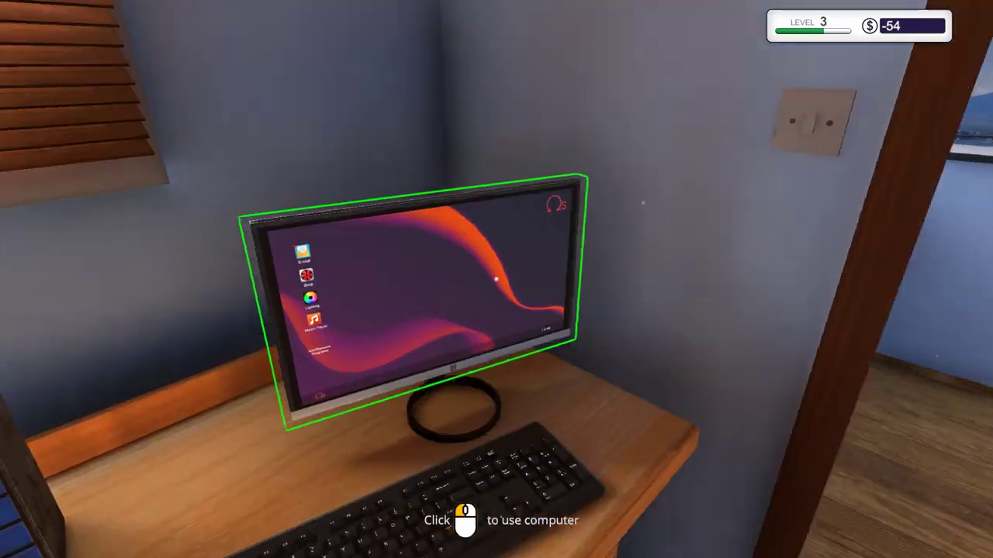
pyautogui.press('d')
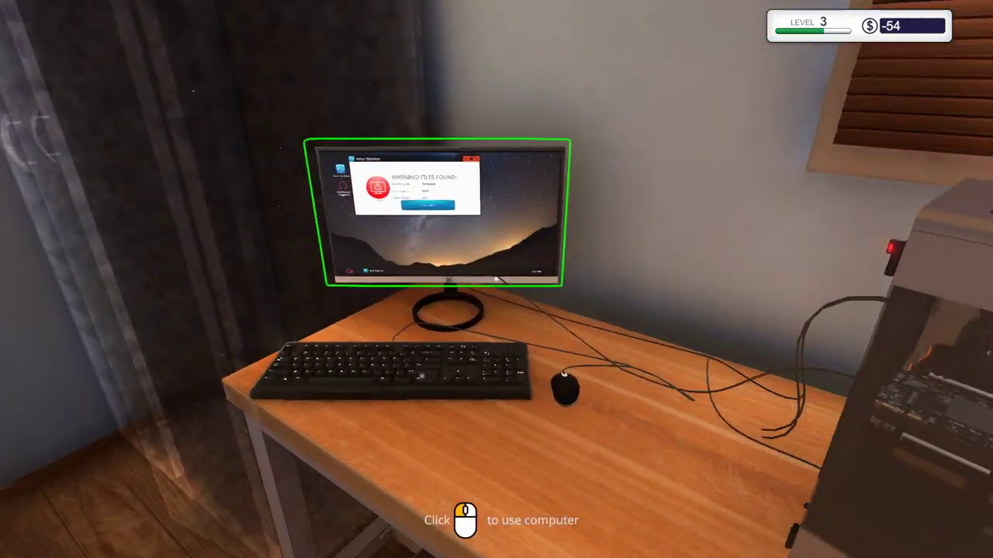
# - Clean the infected files, then pick up the repaired PC
pyautogui.click(437, 213)
pyautogui.click(525, 244)
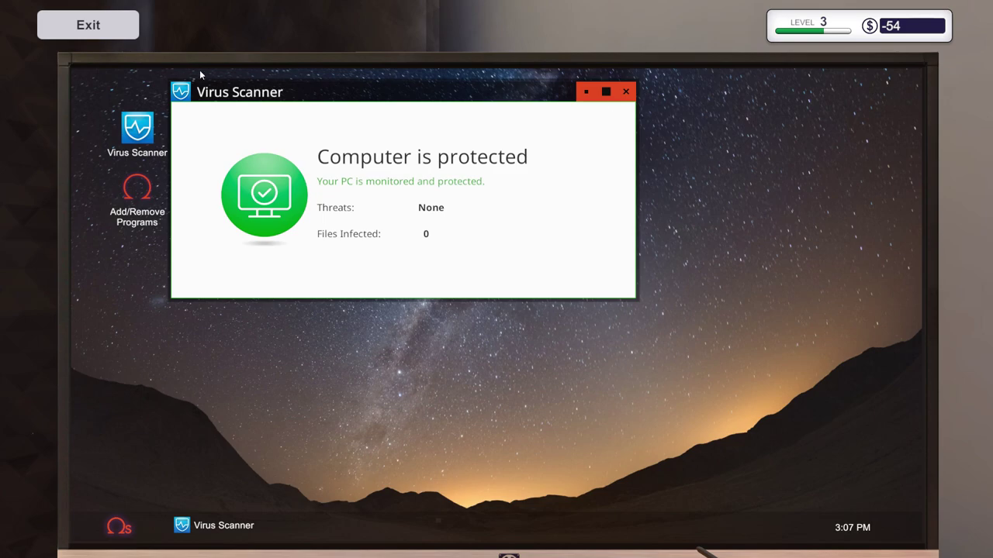
pyautogui.click(88, 25)
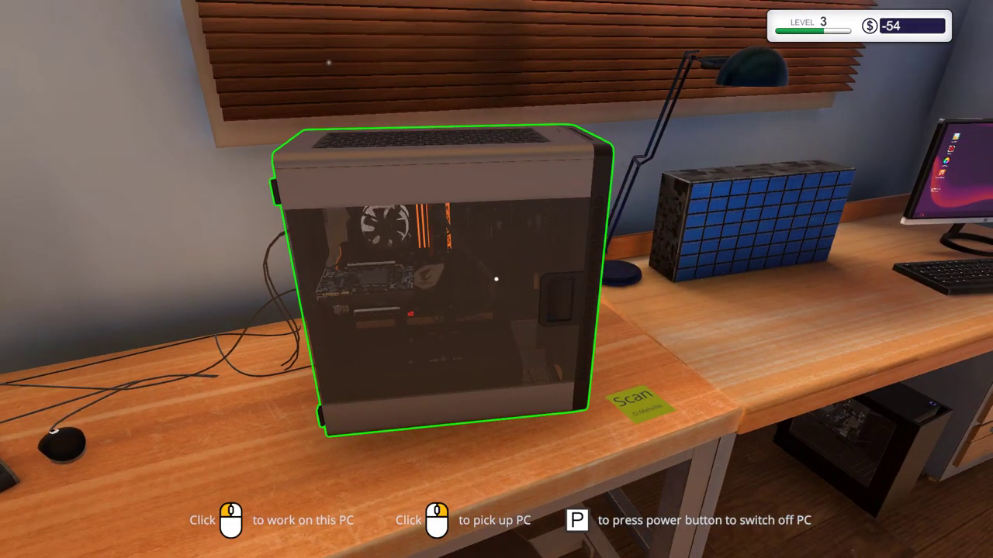
pyautogui.rightClick(496, 279)
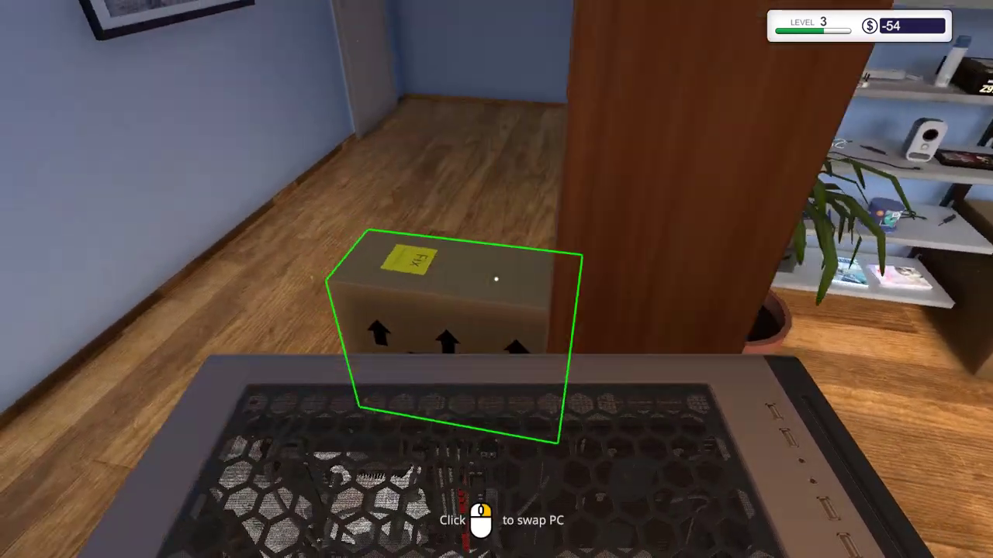
# - Collect payment for the Sonic Munk hard drive job and discard its email
pyautogui.click(496, 279)
pyautogui.click(497, 280)
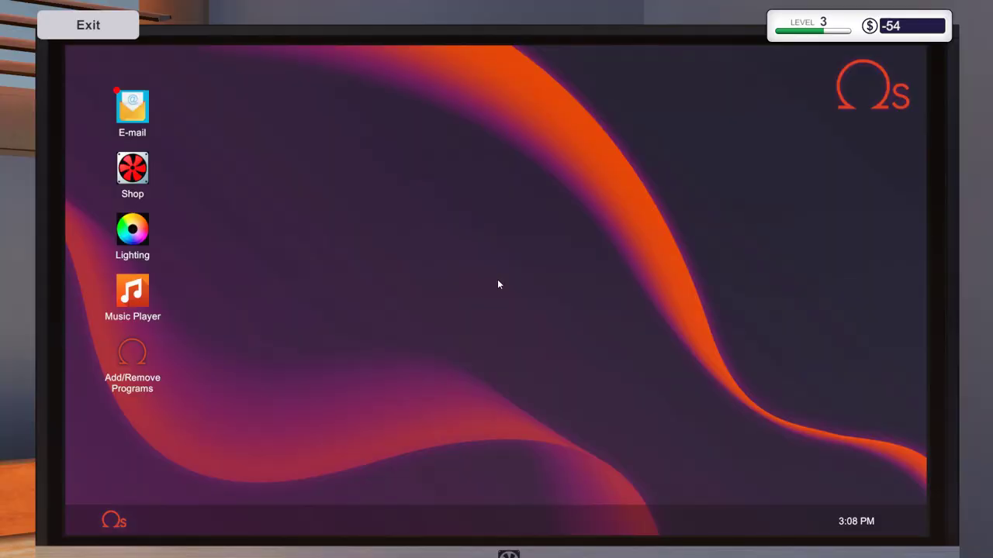
pyautogui.click(138, 117)
pyautogui.click(332, 310)
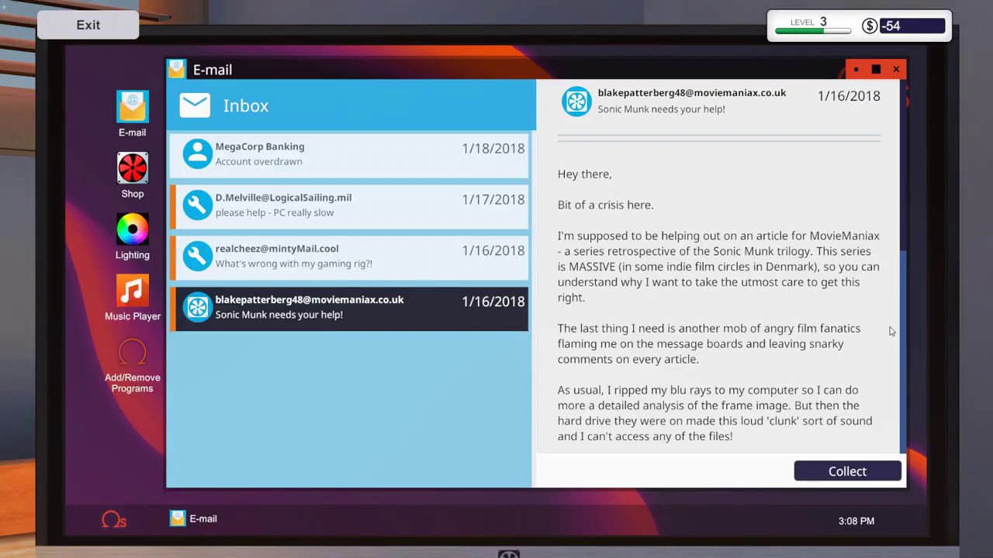
pyautogui.scroll(-5, 714, 310)
pyautogui.scroll(-5, 713, 310)
pyautogui.scroll(-5, 713, 310)
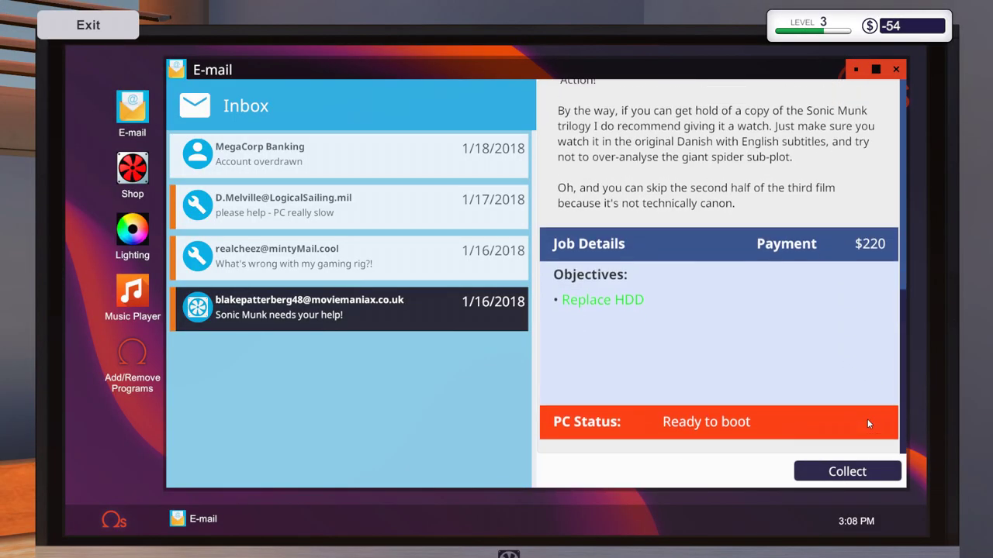
pyautogui.click(847, 472)
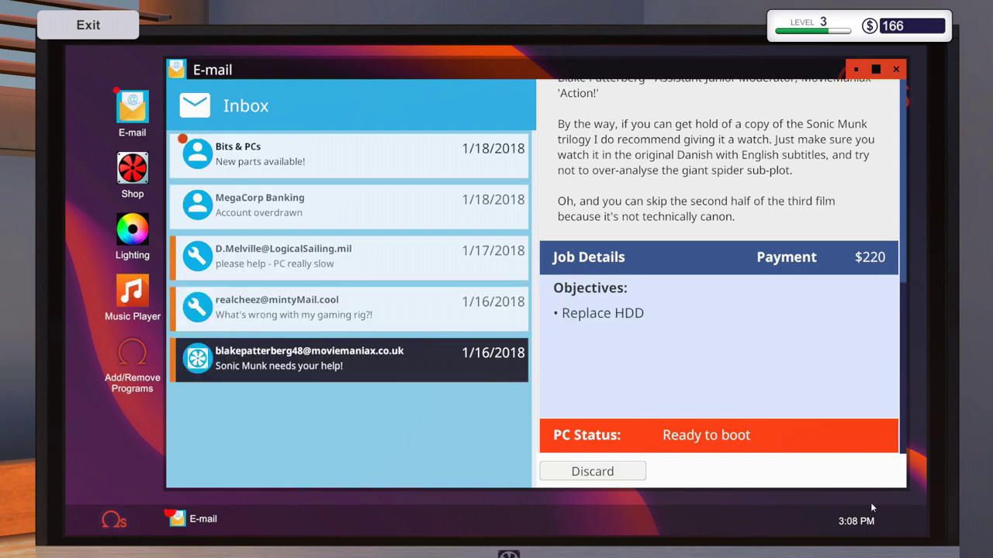
pyautogui.click(591, 474)
# - Collect payment for the slow-PC virus removal job and discard its email
pyautogui.click(353, 358)
pyautogui.scroll(-5, 713, 310)
pyautogui.scroll(-3, 770, 378)
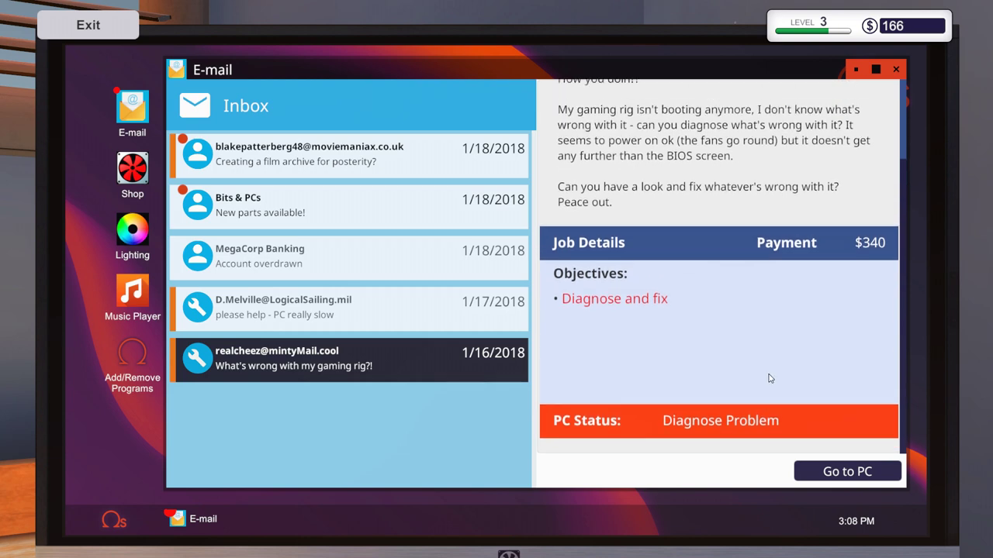
pyautogui.click(335, 316)
pyautogui.click(324, 370)
pyautogui.scroll(-4, 693, 333)
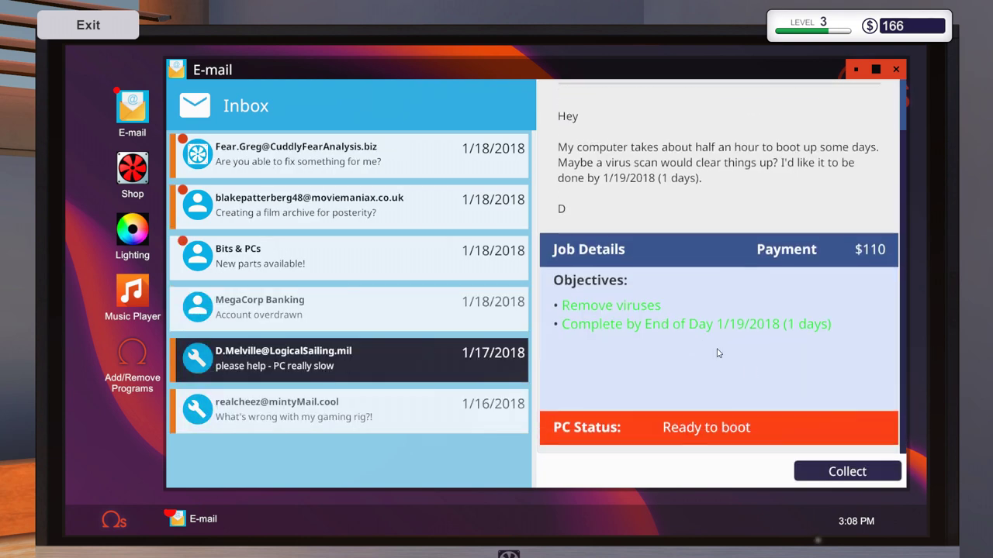
pyautogui.scroll(-1, 815, 413)
pyautogui.click(846, 473)
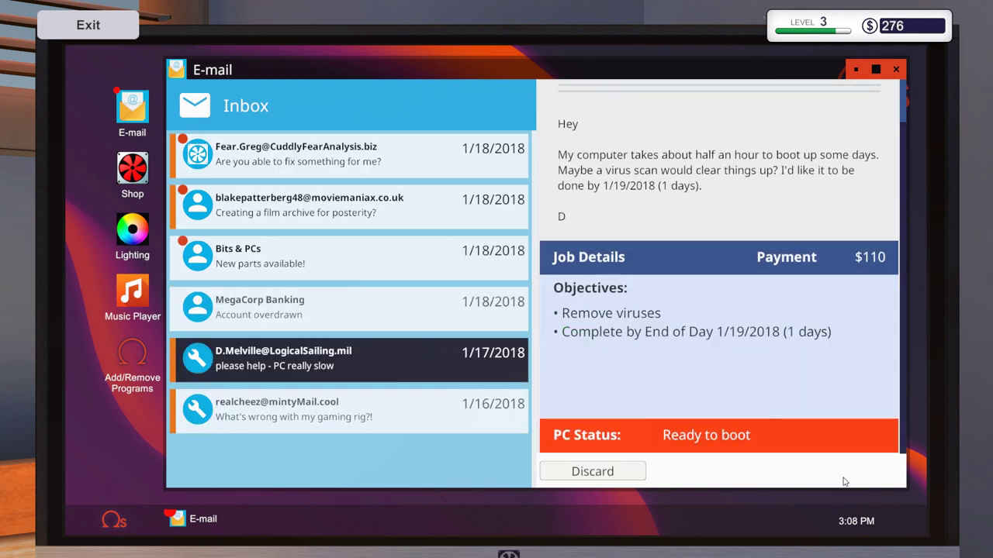
pyautogui.click(617, 478)
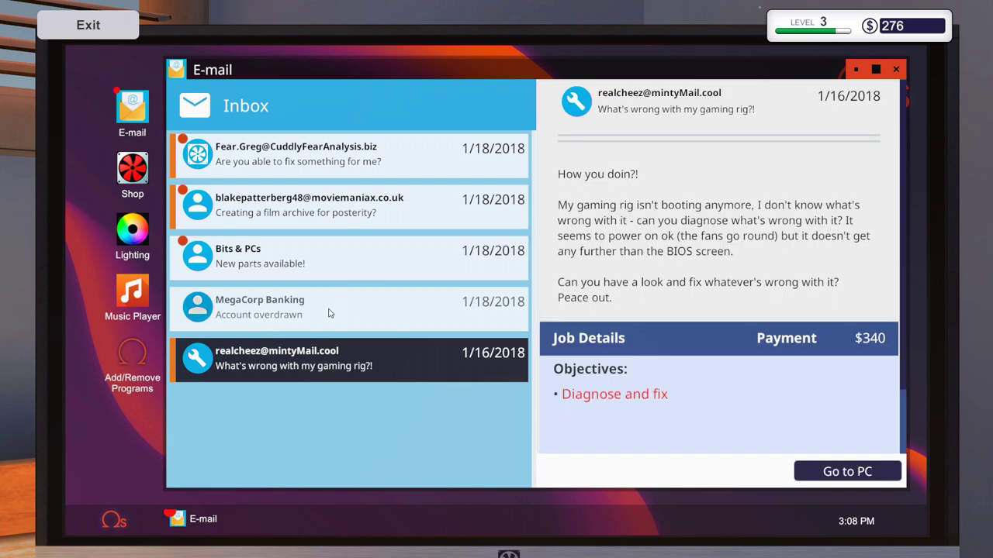
# - Discard the MegaCorp Banking, new parts and film archive emails
pyautogui.click(336, 355)
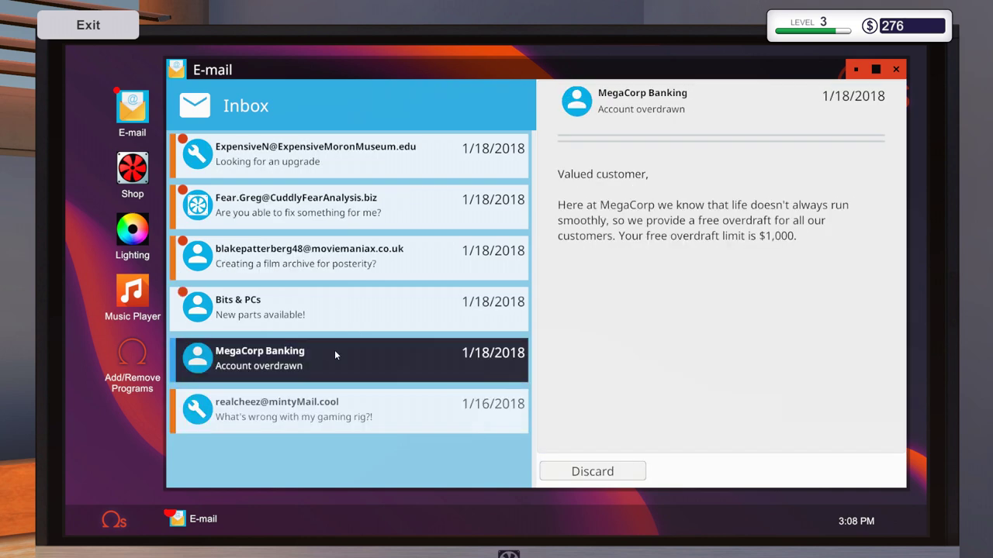
pyautogui.click(576, 485)
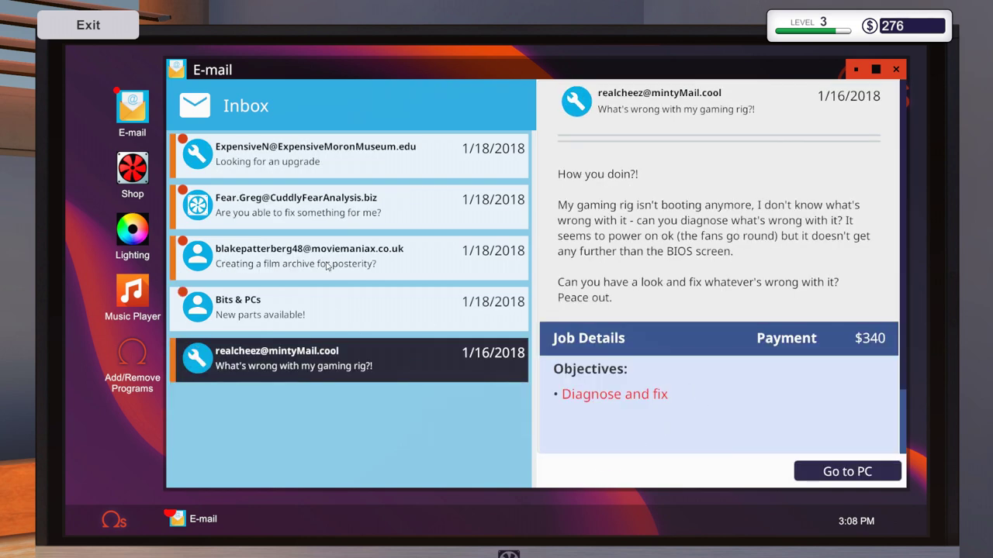
pyautogui.click(308, 310)
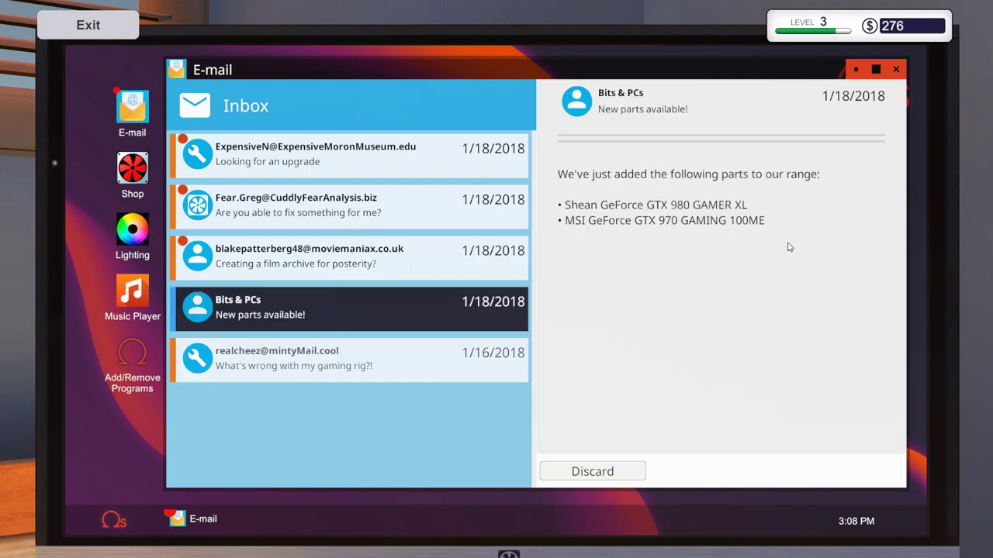
pyautogui.click(607, 471)
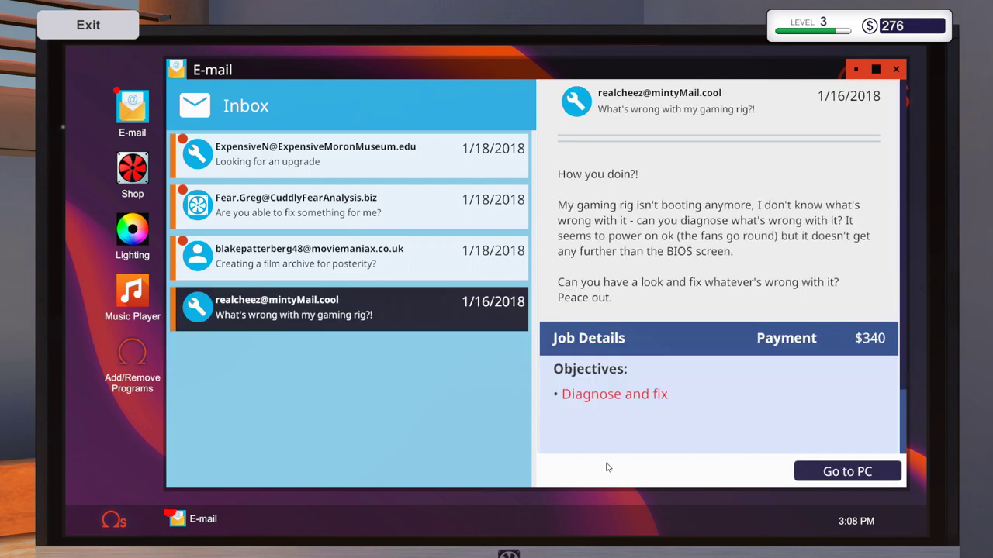
pyautogui.click(341, 269)
pyautogui.scroll(-3, 672, 317)
pyautogui.scroll(-1, 672, 317)
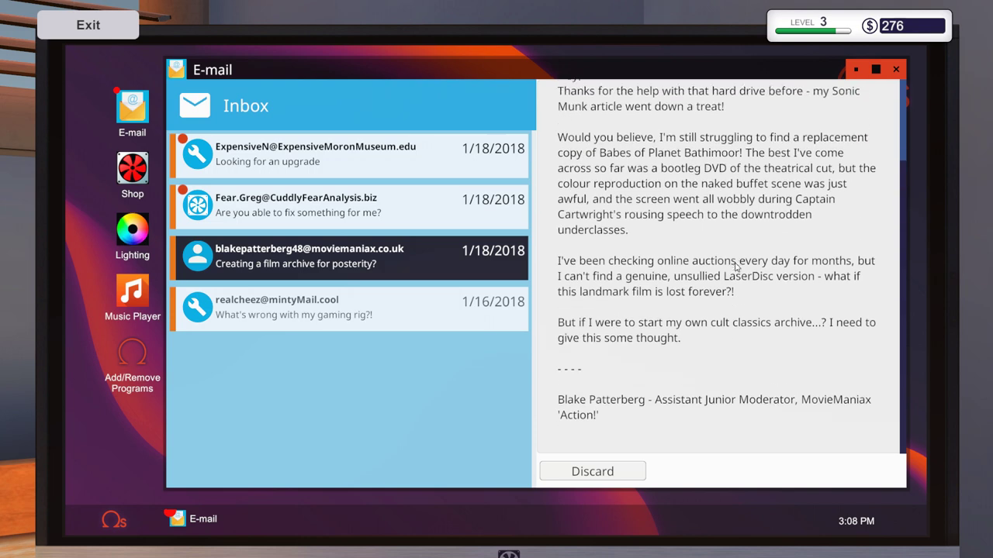
pyautogui.scroll(4, 672, 317)
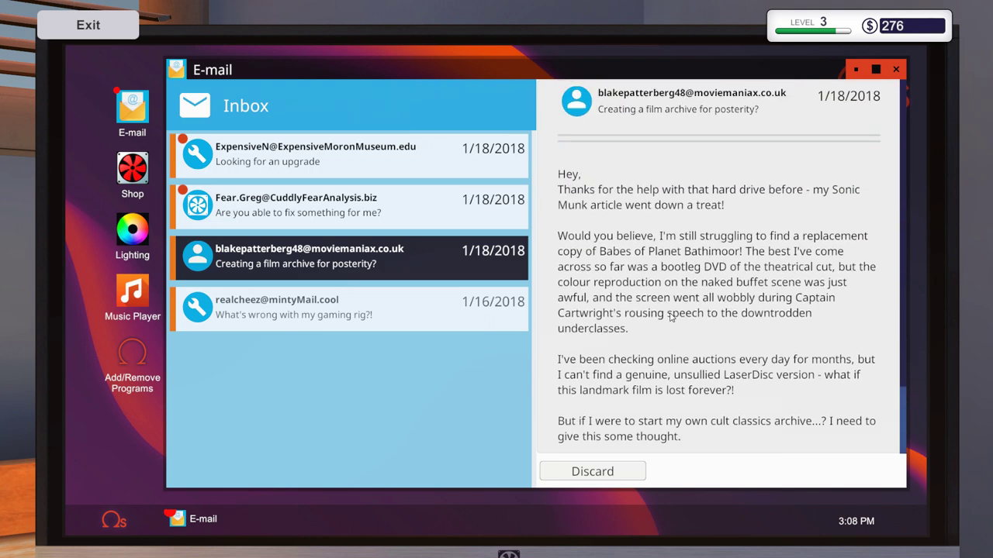
pyautogui.click(590, 482)
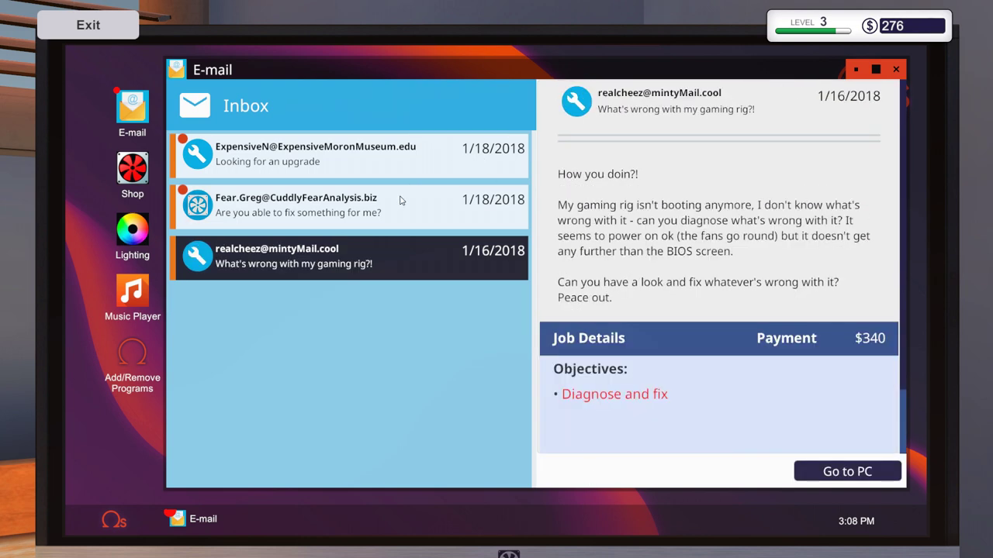
# - Accept Fear.Greg's $230 HDD replacement job and N Bromley's $240 RAM upgrade job
pyautogui.click(401, 200)
pyautogui.scroll(-3, 685, 256)
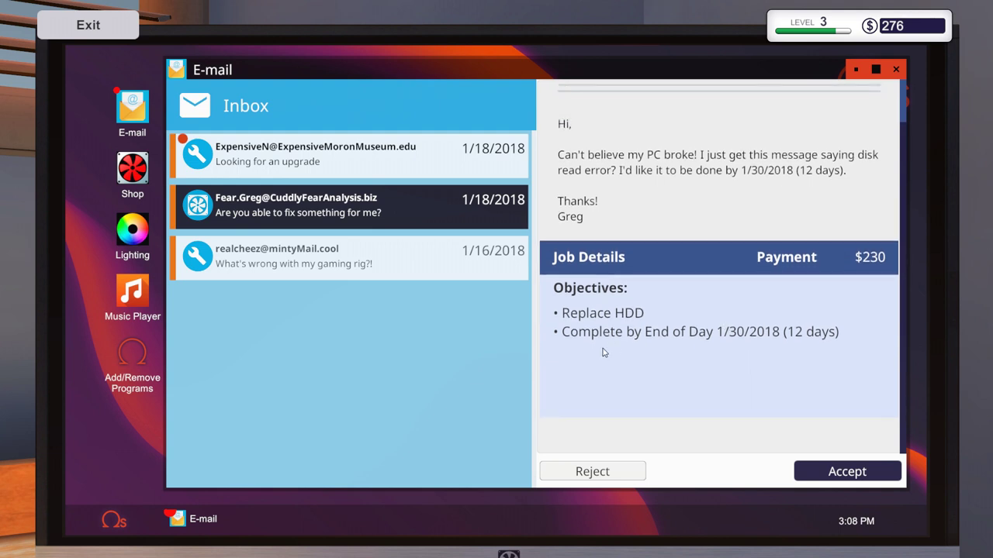
pyautogui.scroll(3, 647, 347)
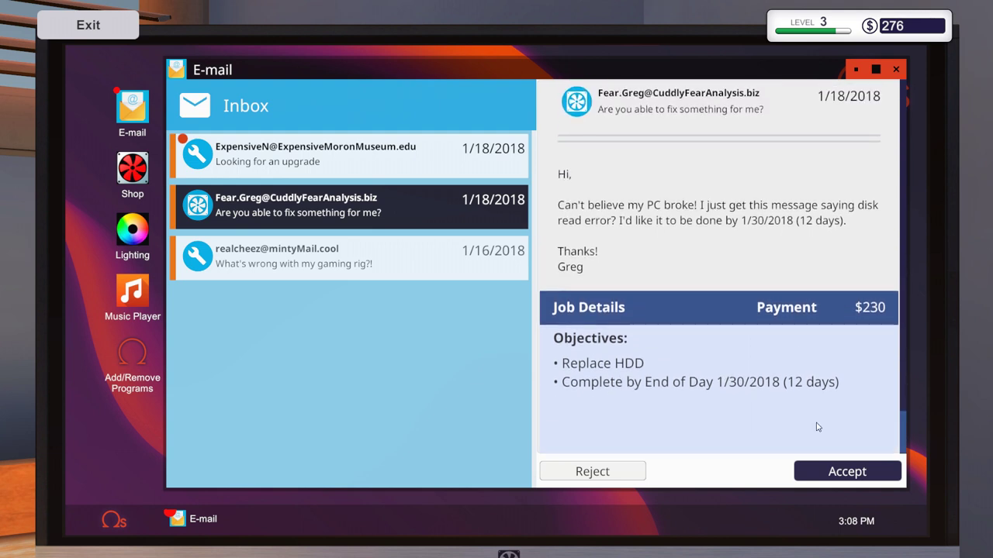
pyautogui.click(823, 470)
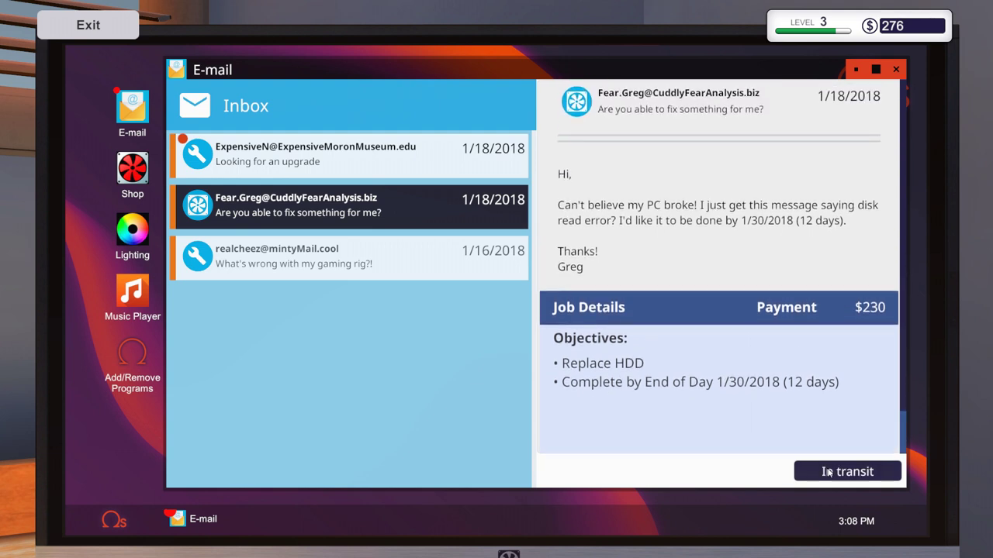
pyautogui.click(347, 152)
pyautogui.scroll(-3, 698, 256)
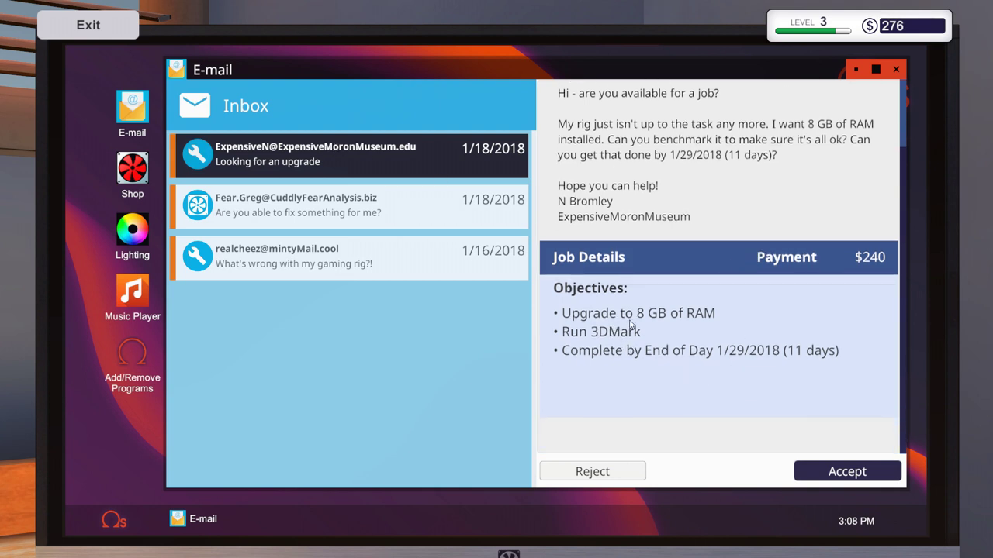
pyautogui.click(829, 475)
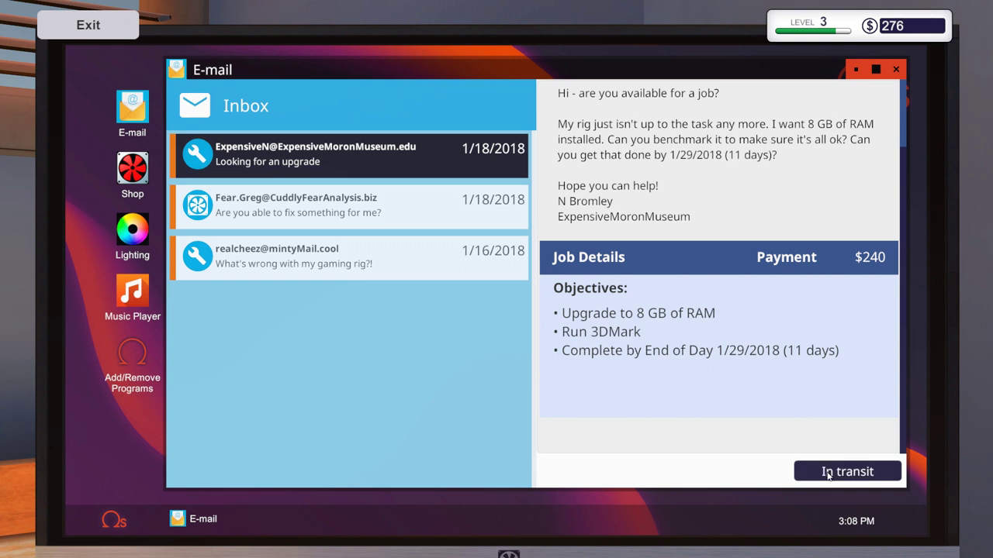
pyautogui.click(89, 25)
pyautogui.click(497, 279)
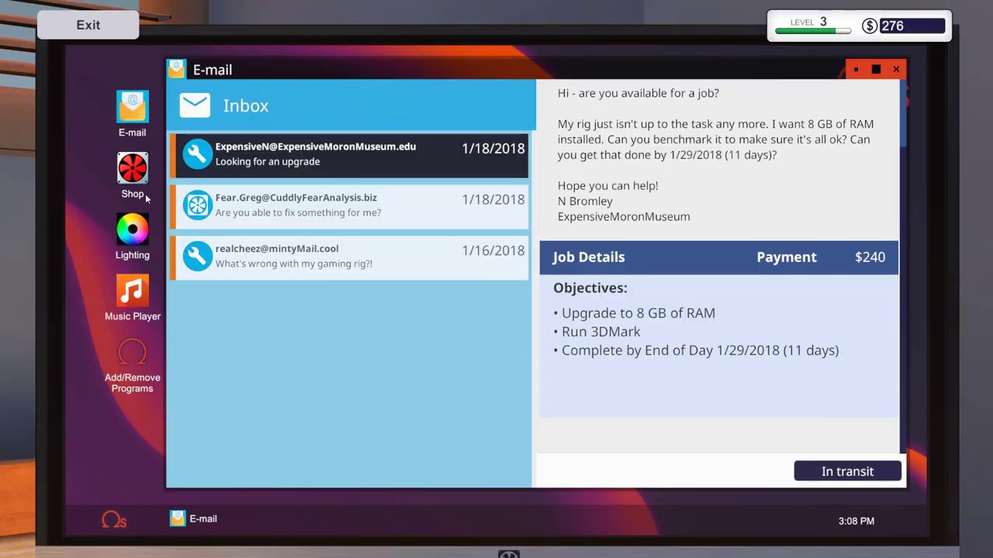
# - Buy two Mortoni Value Supreme 2 GB RAM sticks for $70 with next-day delivery
pyautogui.click(132, 173)
pyautogui.click(580, 281)
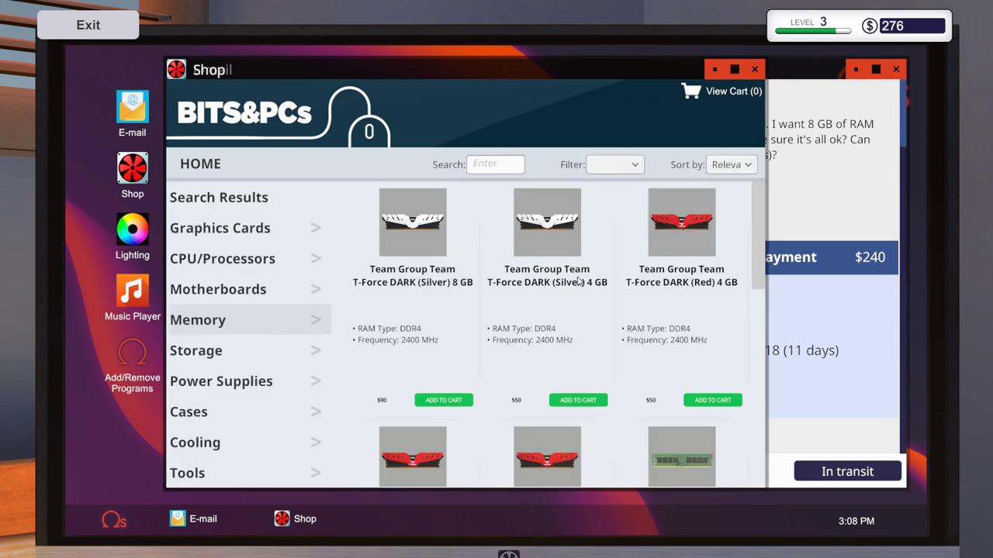
pyautogui.click(543, 275)
pyautogui.click(358, 196)
pyautogui.click(728, 165)
pyautogui.click(619, 197)
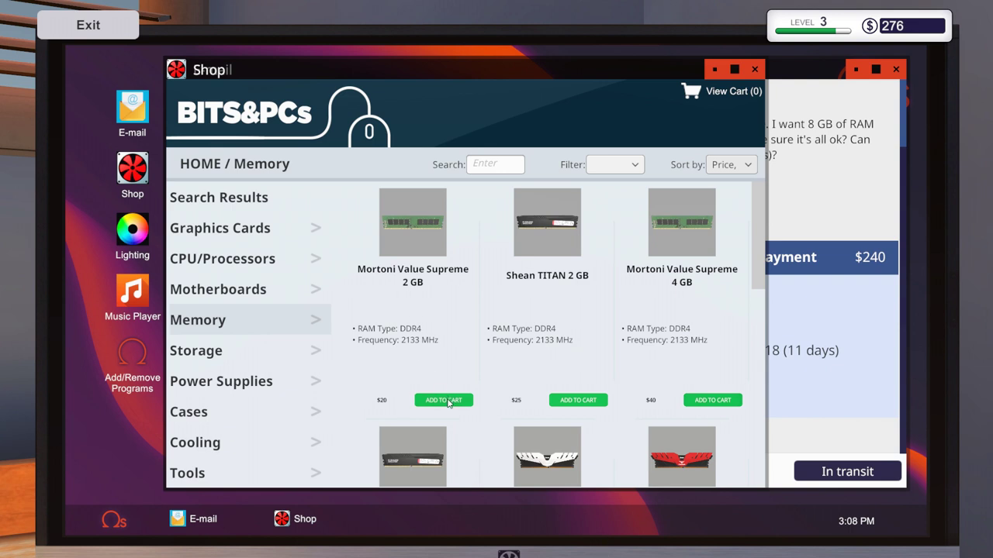
pyautogui.click(448, 403)
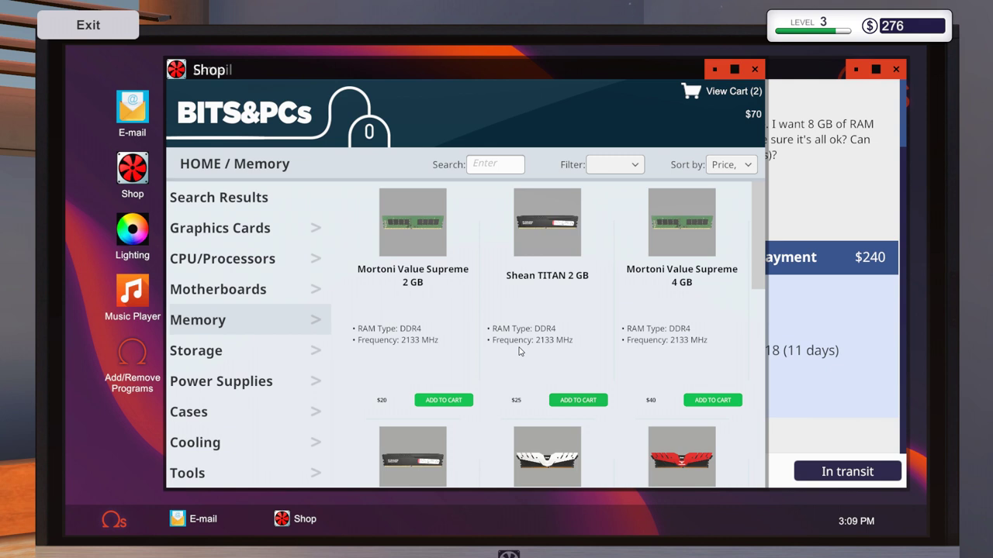
pyautogui.click(742, 91)
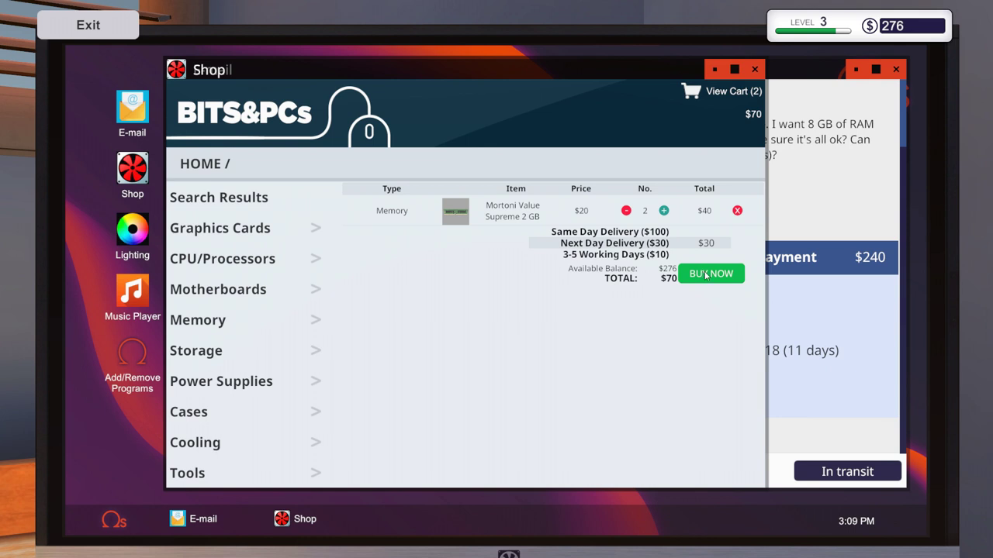
pyautogui.click(706, 274)
# - End the day from the calendar to advance to Friday, January 19
pyautogui.click(755, 69)
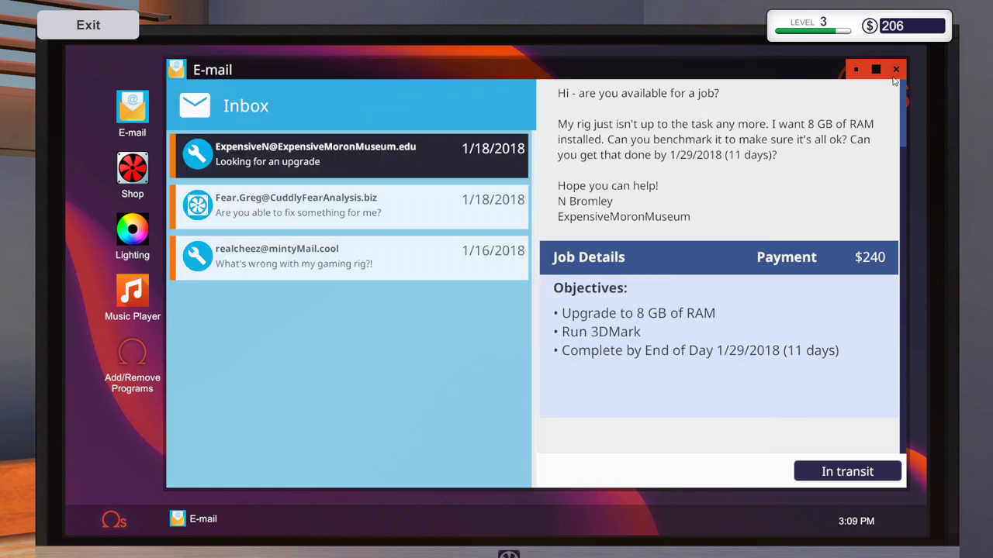
pyautogui.click(896, 69)
pyautogui.click(87, 25)
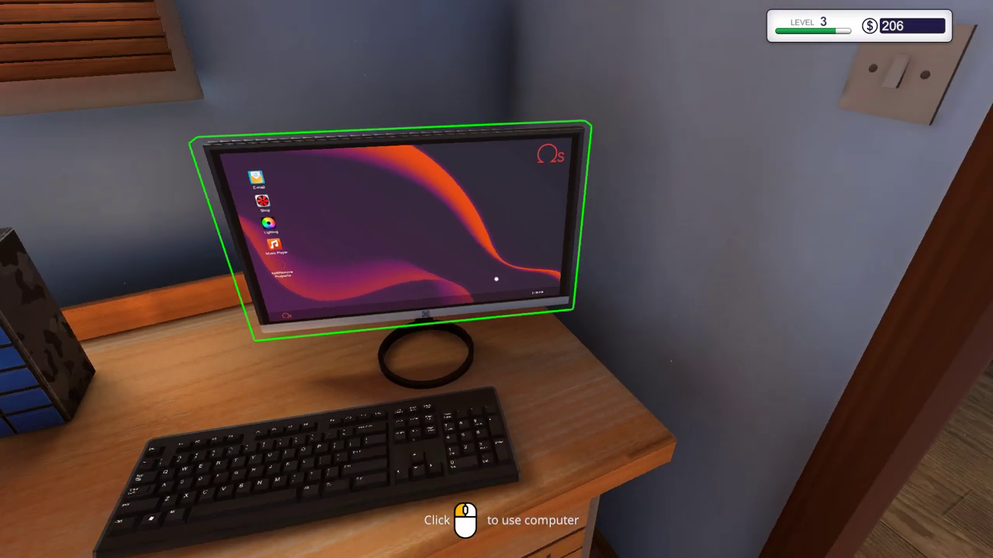
pyautogui.press('w')
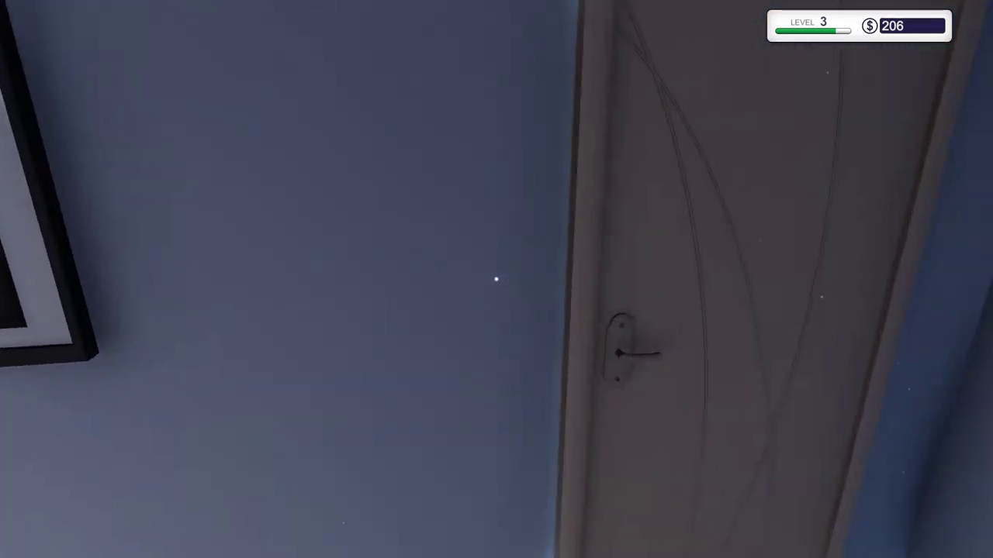
pyautogui.click(497, 279)
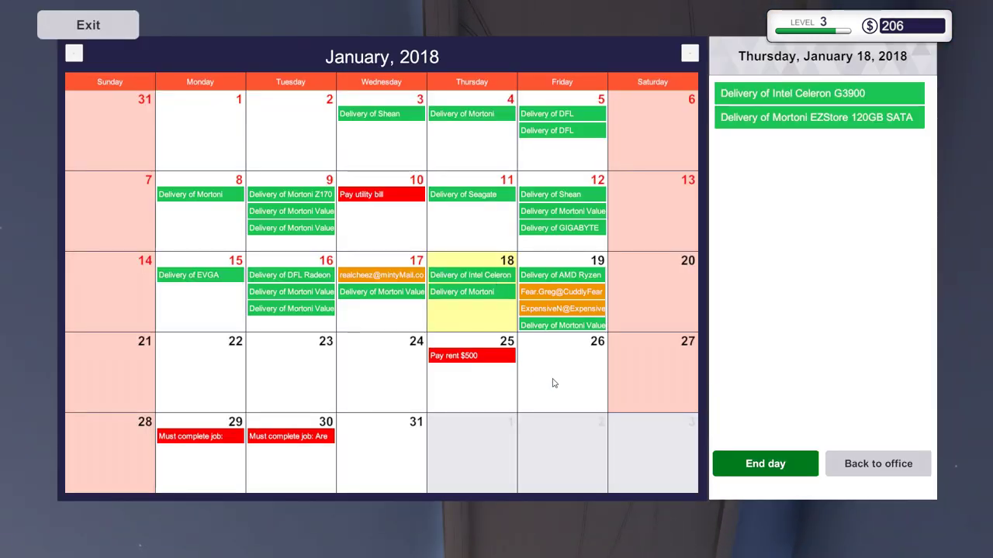
pyautogui.click(780, 468)
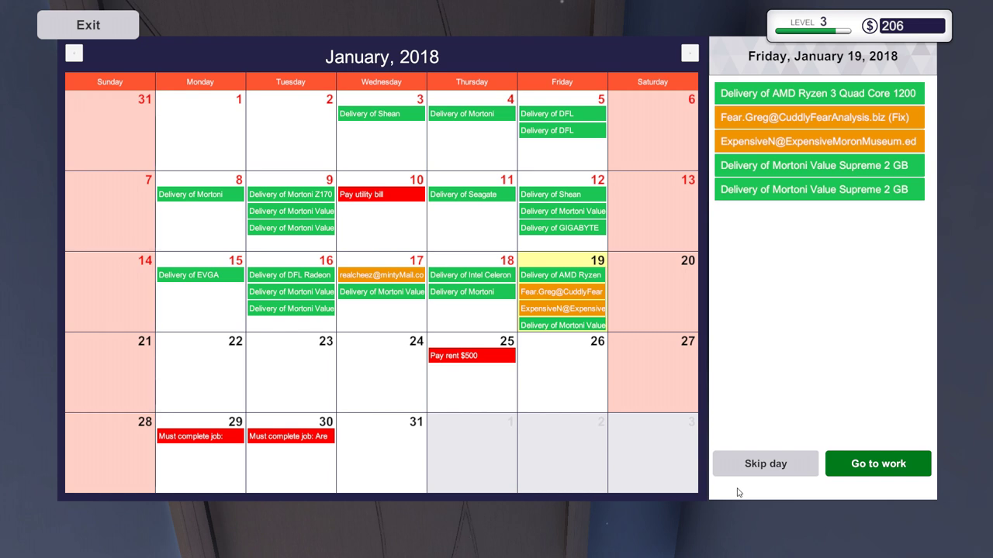
# - Go to work, check the Ryzen 3 and RAM delivery, and place the realcheez rig on the desk
pyautogui.click(877, 464)
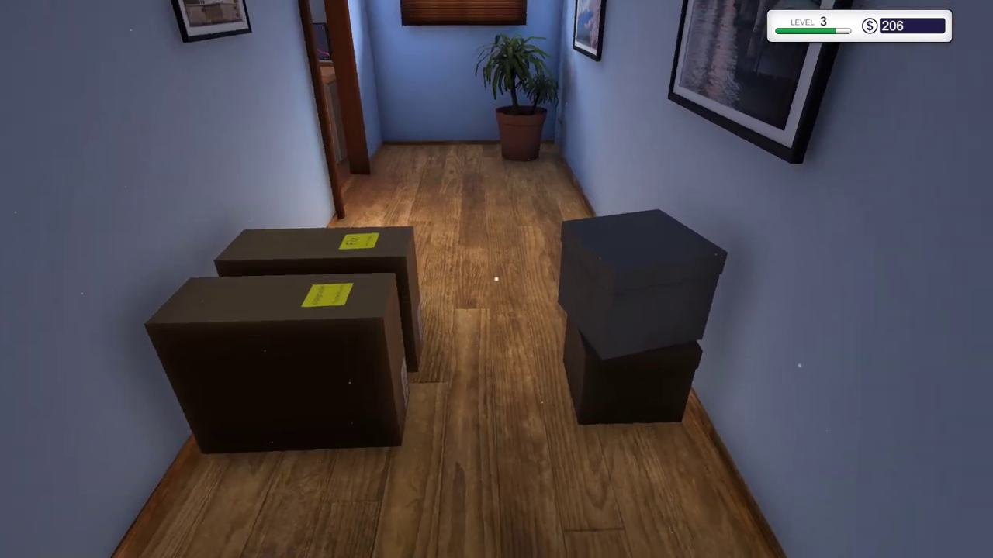
pyautogui.click(496, 279)
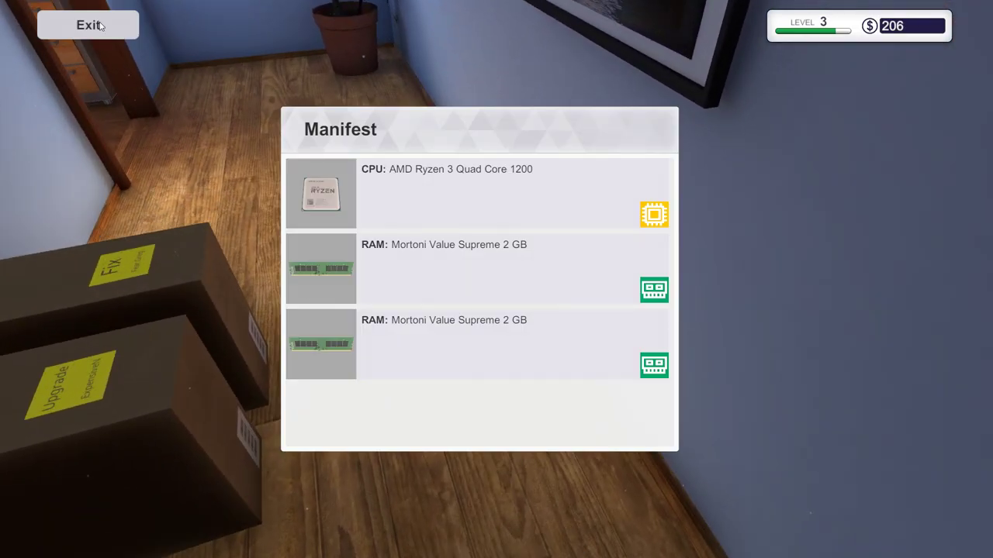
pyautogui.click(101, 25)
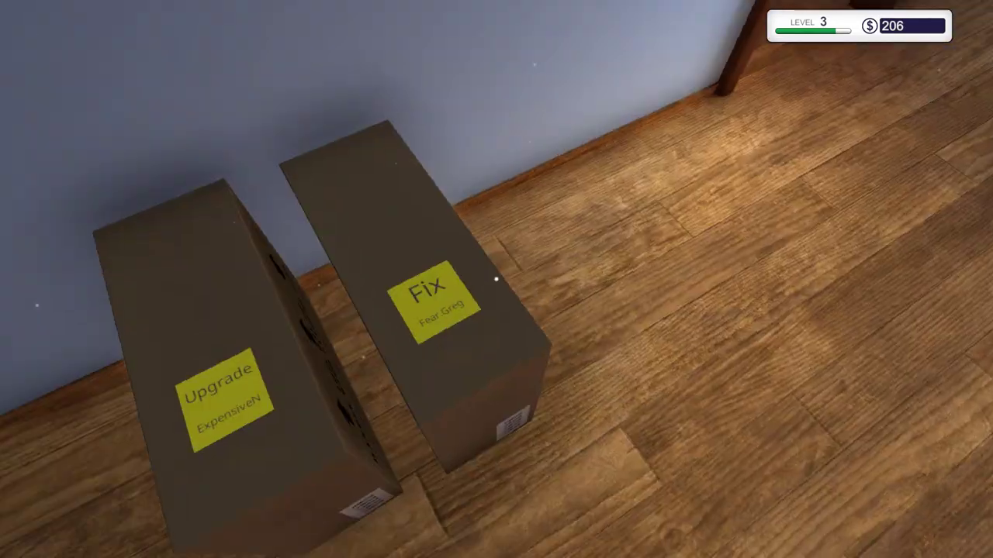
pyautogui.click(496, 280)
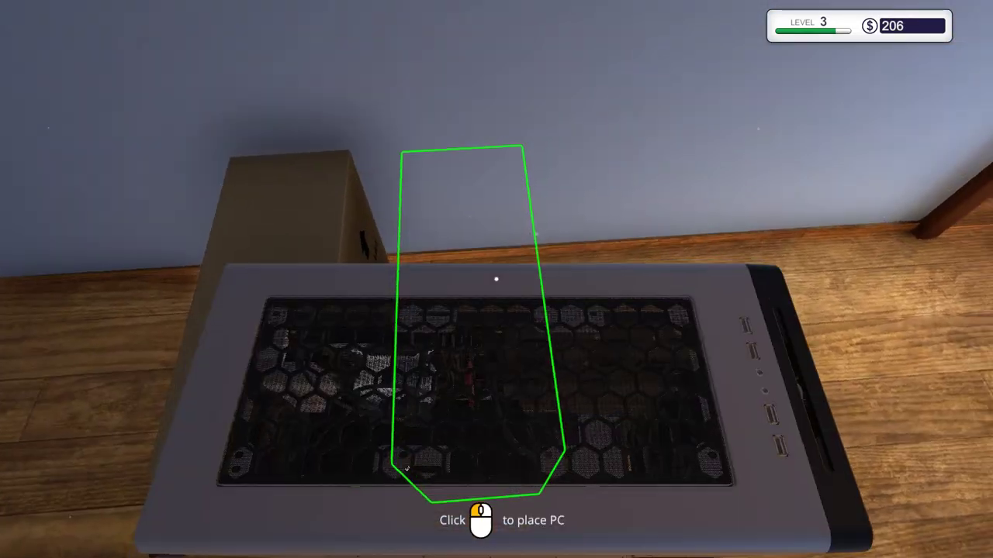
pyautogui.press('w')
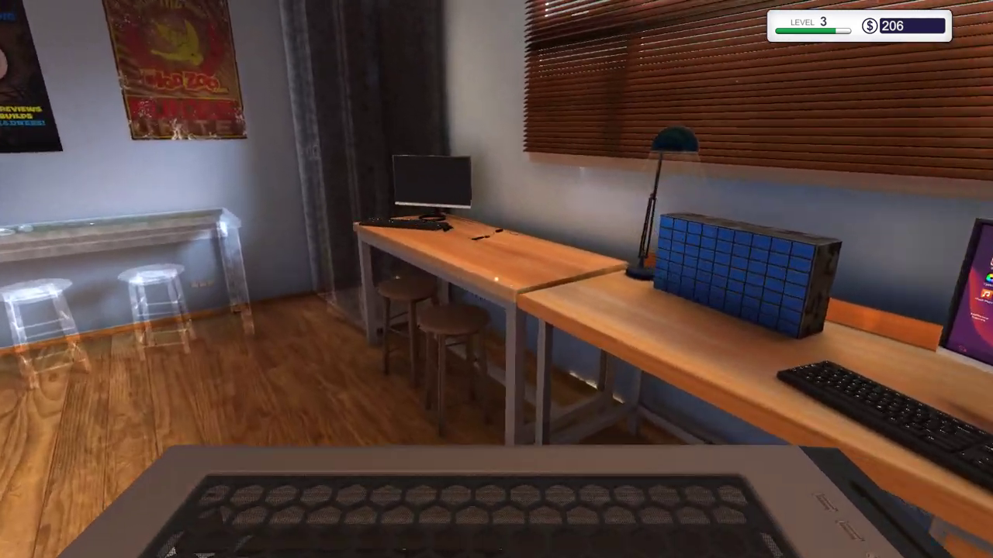
pyautogui.click(497, 279)
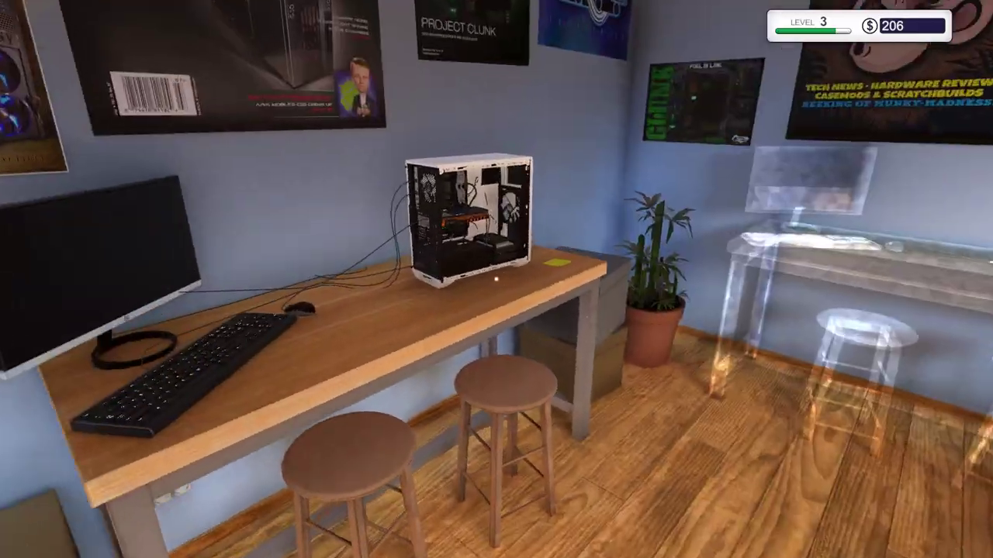
pyautogui.press('w')
# - Install the Ryzen 3 Quad Core 1200 CPU on the motherboard
pyautogui.click(497, 279)
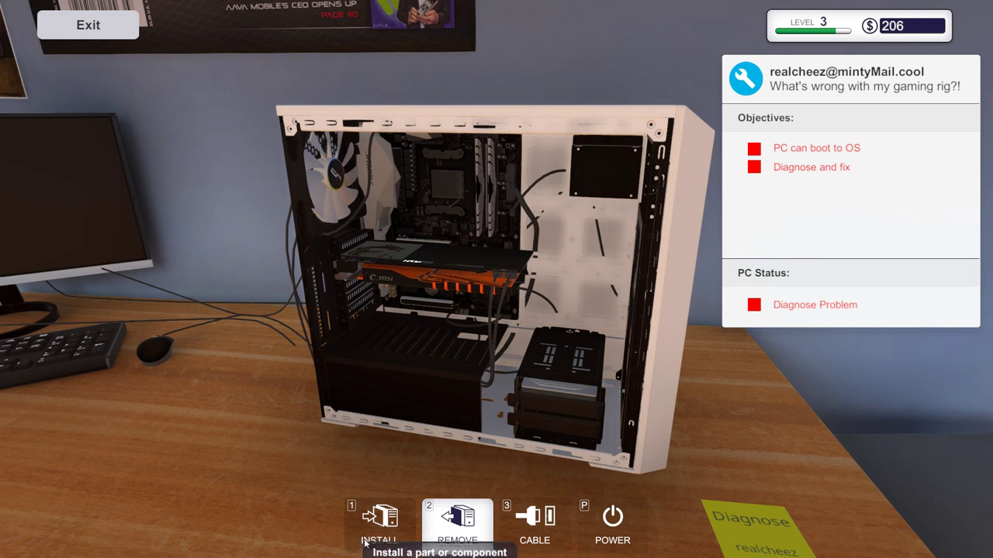
pyautogui.click(379, 523)
pyautogui.click(233, 269)
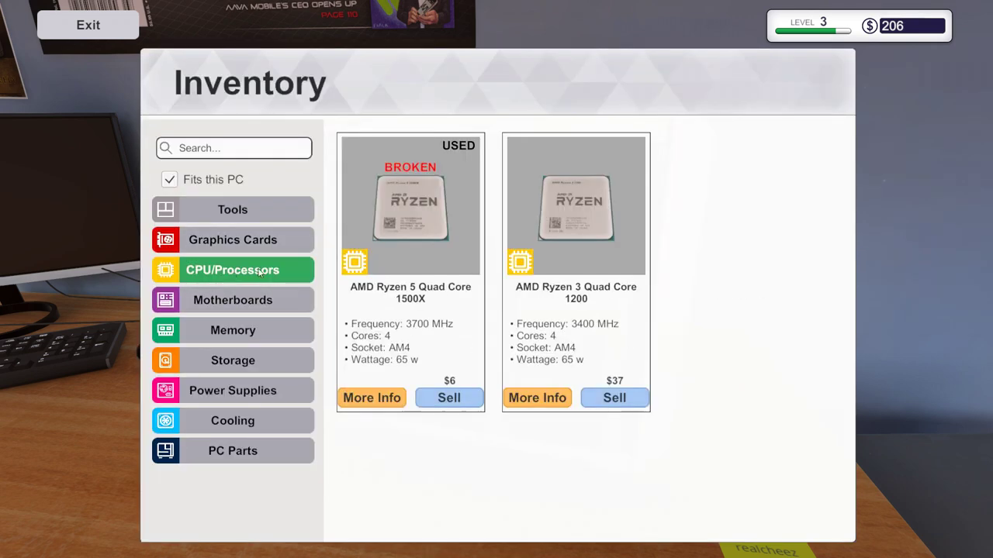
pyautogui.click(601, 203)
pyautogui.click(450, 185)
pyautogui.press('2')
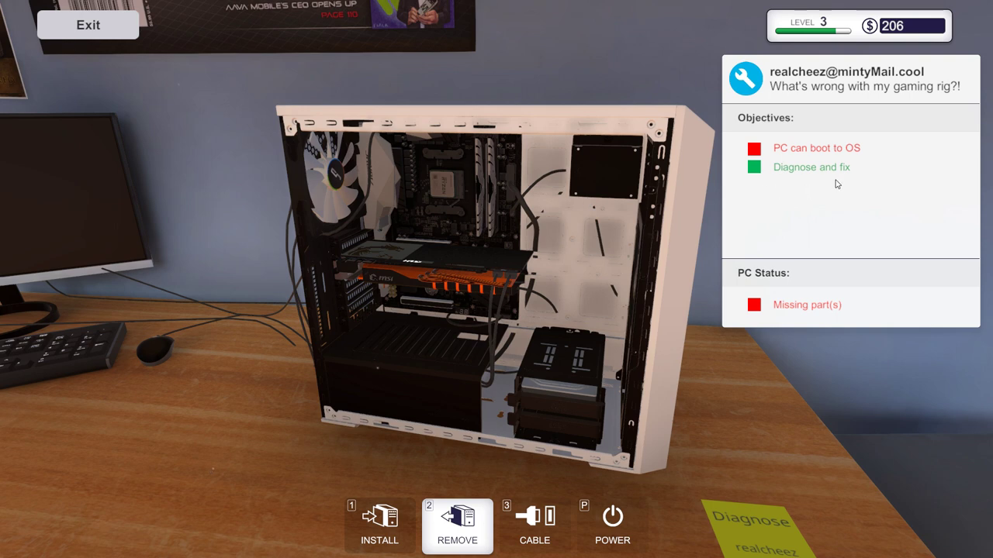
# - Mount the Cryorig C7 cooler and plug its fan cable into the motherboard
pyautogui.click(379, 523)
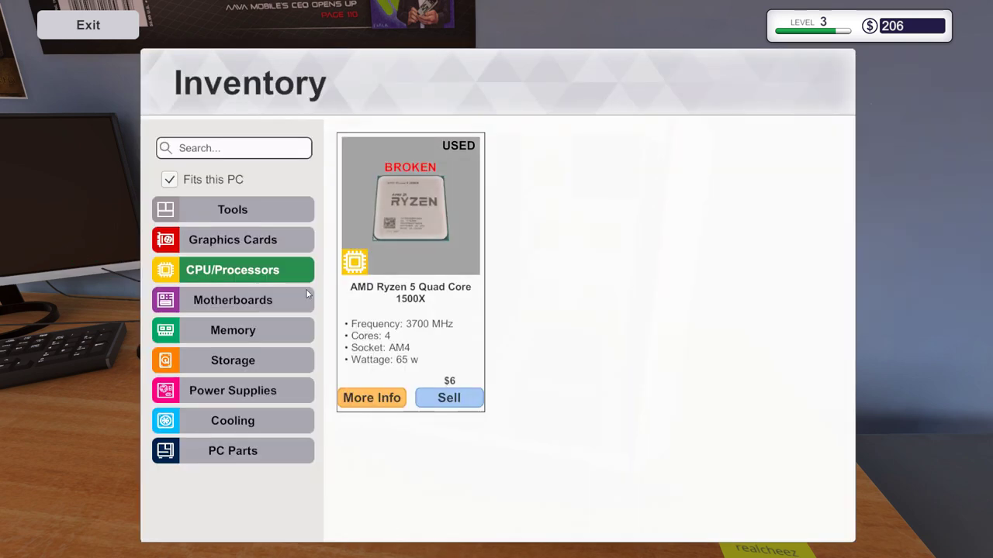
pyautogui.click(233, 420)
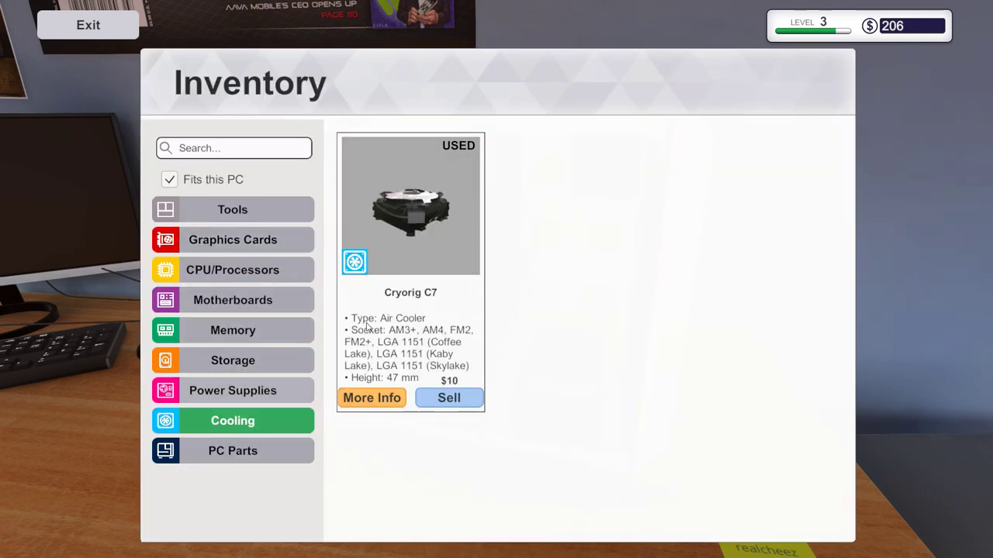
pyautogui.click(410, 210)
pyautogui.click(432, 179)
pyautogui.press('3')
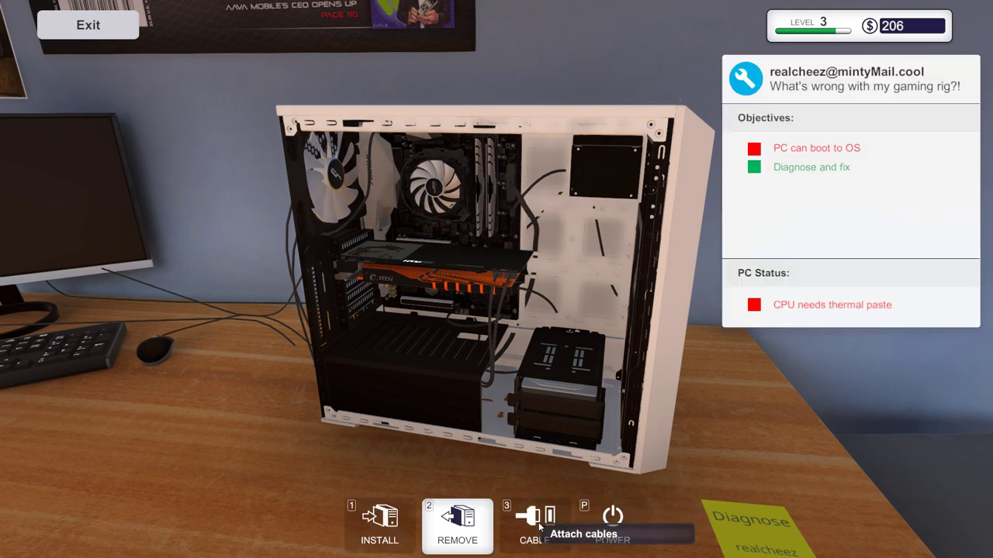
pyautogui.click(463, 221)
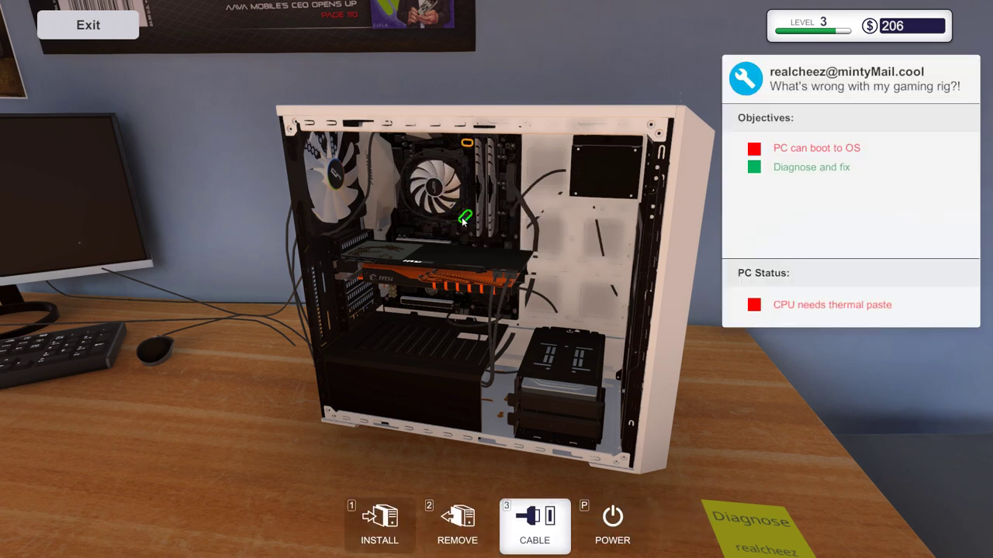
pyautogui.click(468, 143)
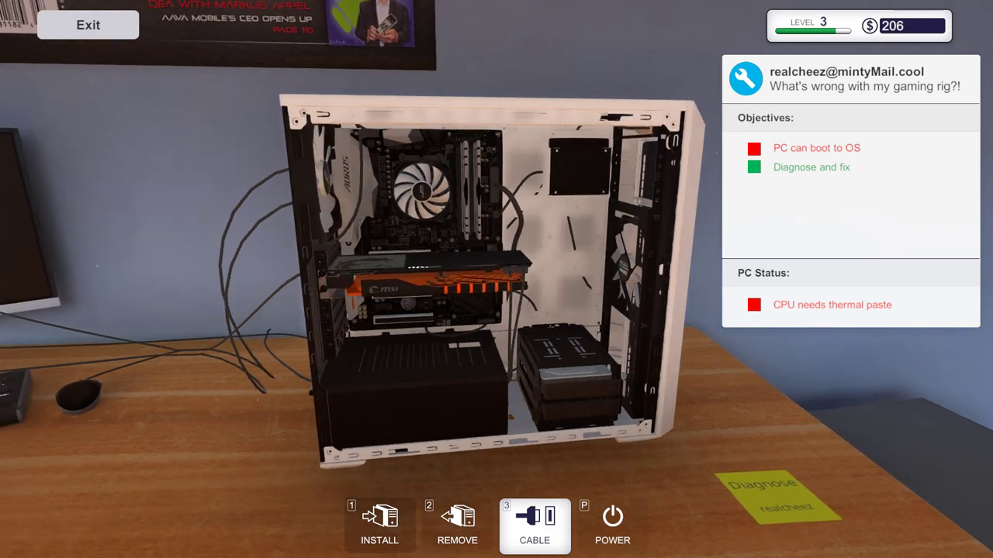
# - Fit the side panel back onto the gaming rig's case
pyautogui.click(379, 525)
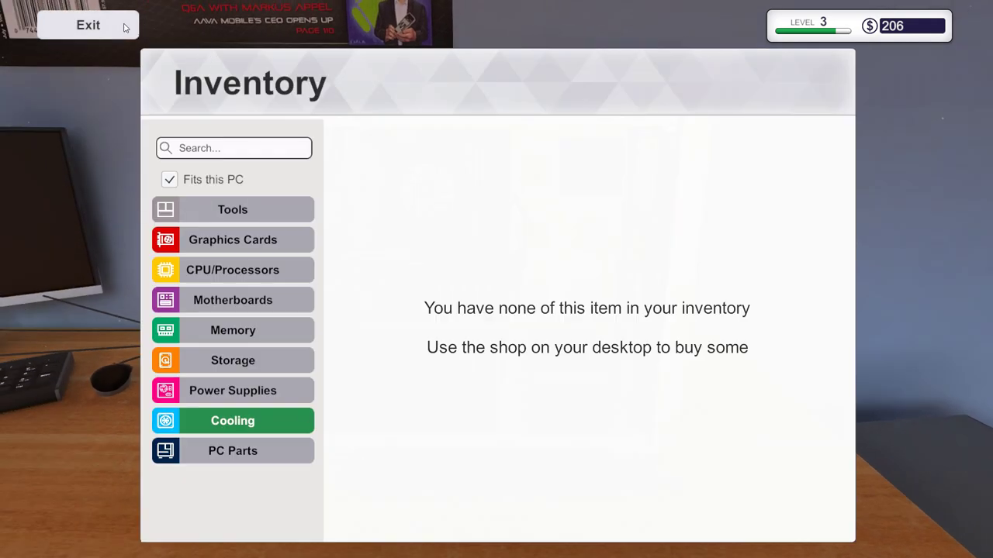
pyautogui.click(88, 24)
pyautogui.click(381, 516)
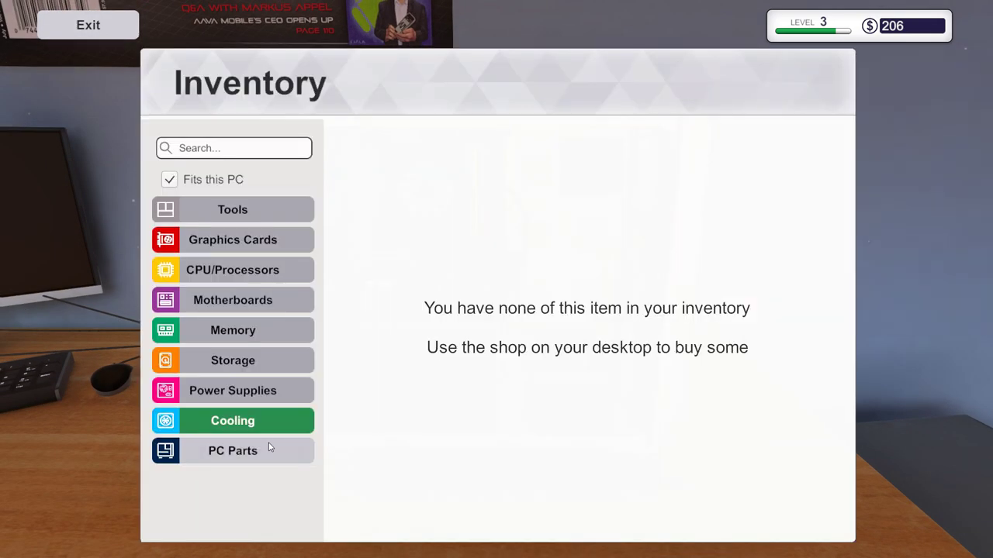
pyautogui.click(233, 450)
pyautogui.click(411, 217)
pyautogui.click(457, 244)
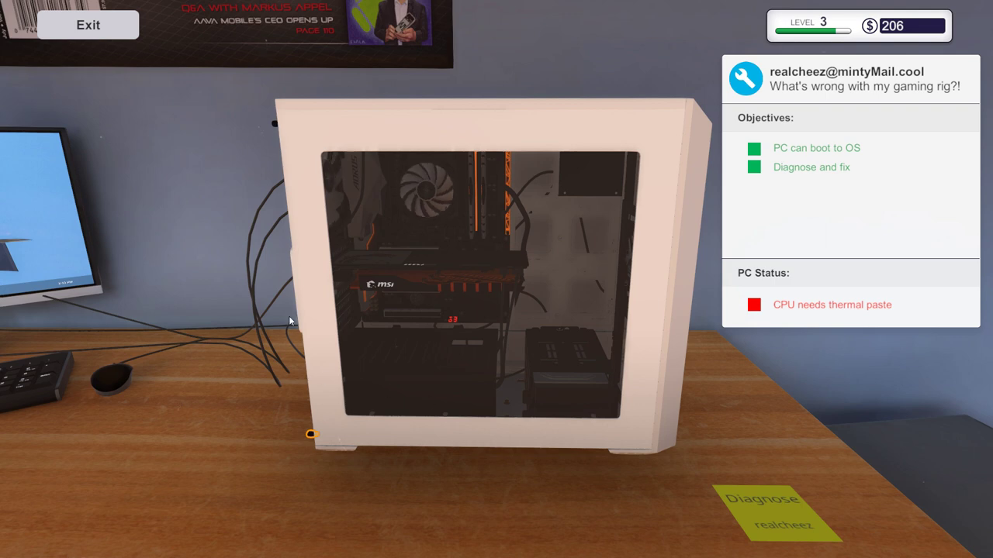
# - Power off the rig, remove the cooler and apply thermal paste to the CPU
pyautogui.click(276, 123)
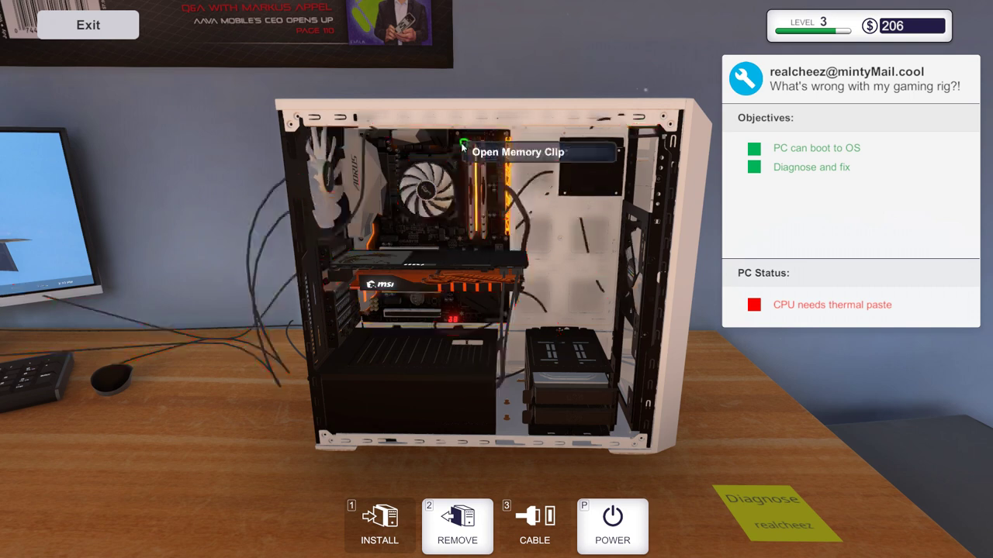
pyautogui.press('p')
pyautogui.press('Escape')
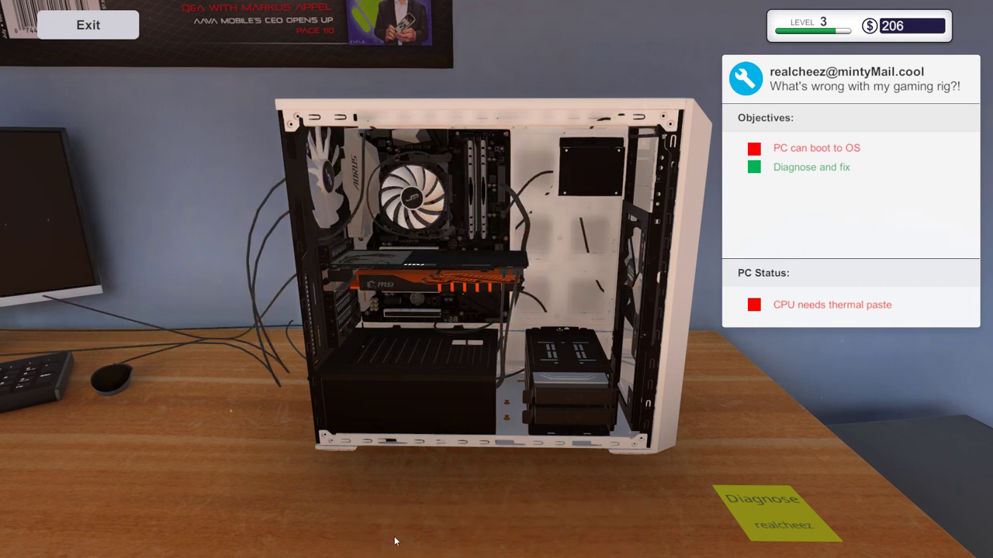
pyautogui.click(439, 197)
pyautogui.click(392, 539)
pyautogui.click(257, 211)
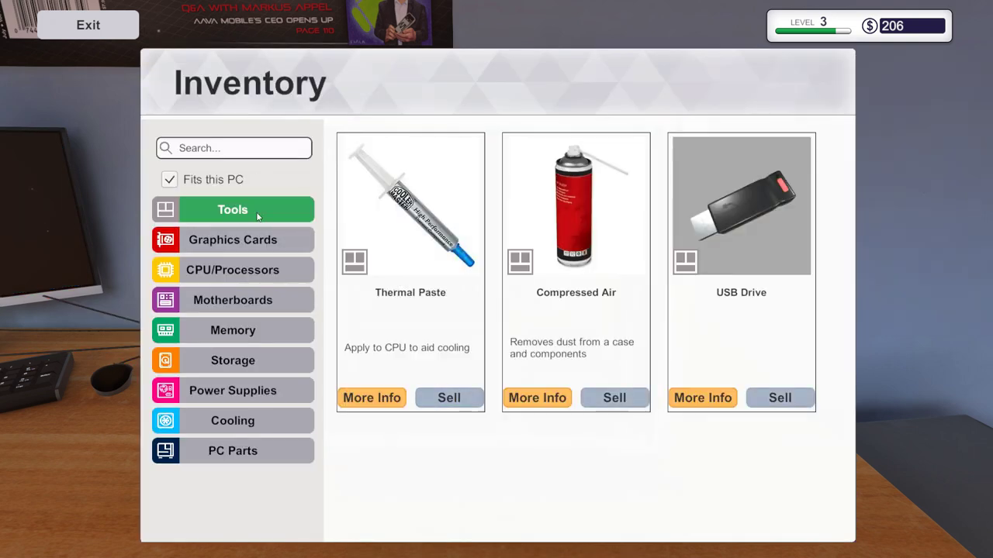
pyautogui.click(411, 209)
pyautogui.click(434, 186)
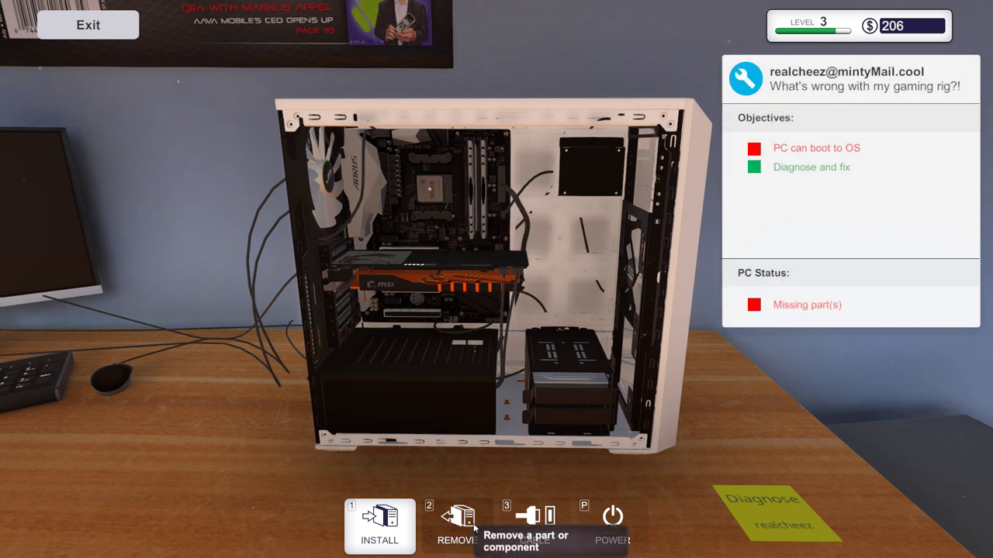
# - Reinstall the Cryorig C7 cooler and plug in its fan cable
pyautogui.click(379, 525)
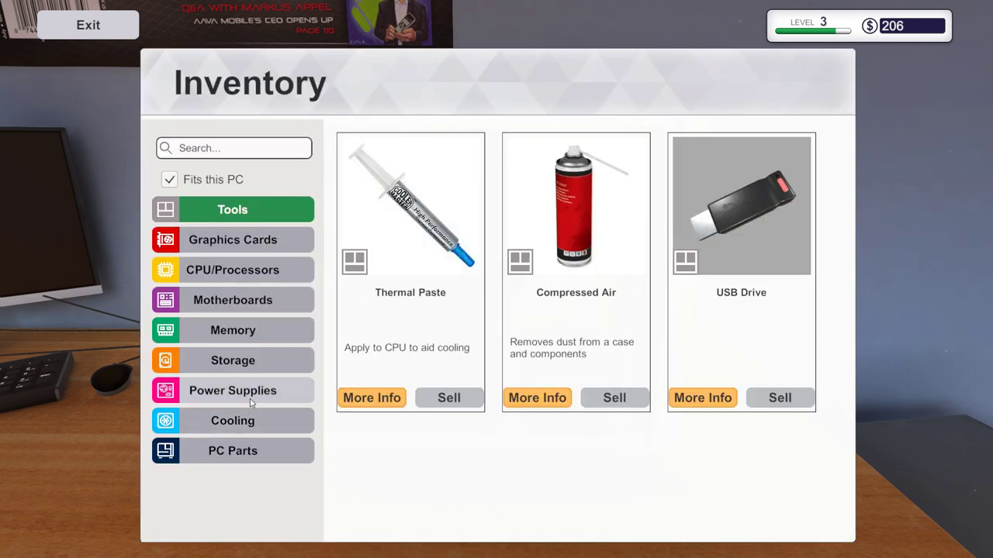
pyautogui.click(247, 420)
pyautogui.click(422, 299)
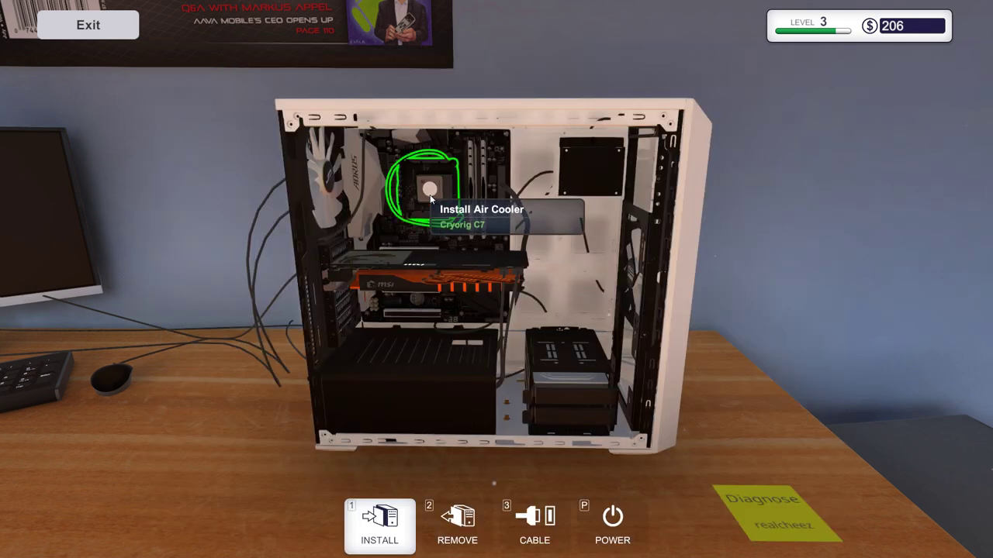
pyautogui.click(431, 190)
pyautogui.click(457, 524)
pyautogui.click(552, 521)
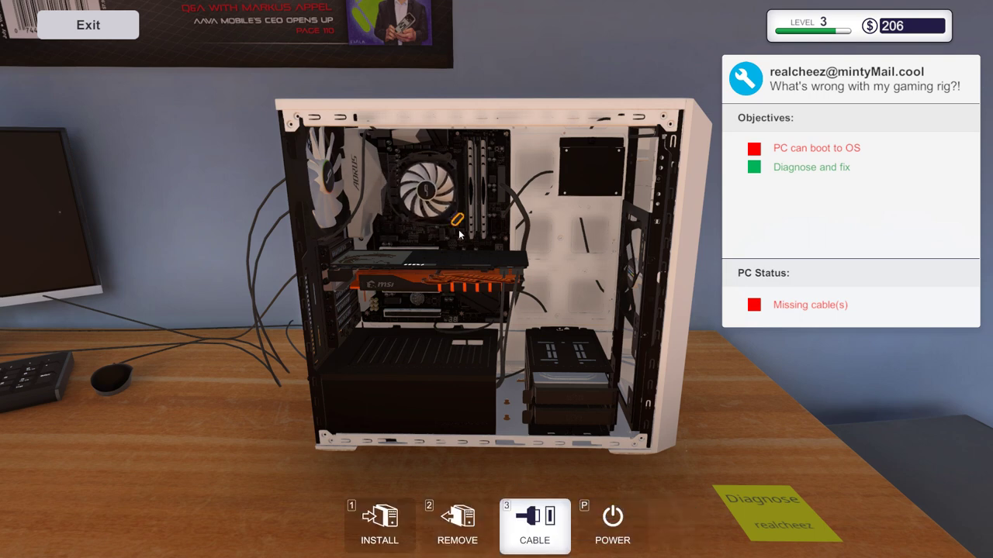
pyautogui.click(456, 147)
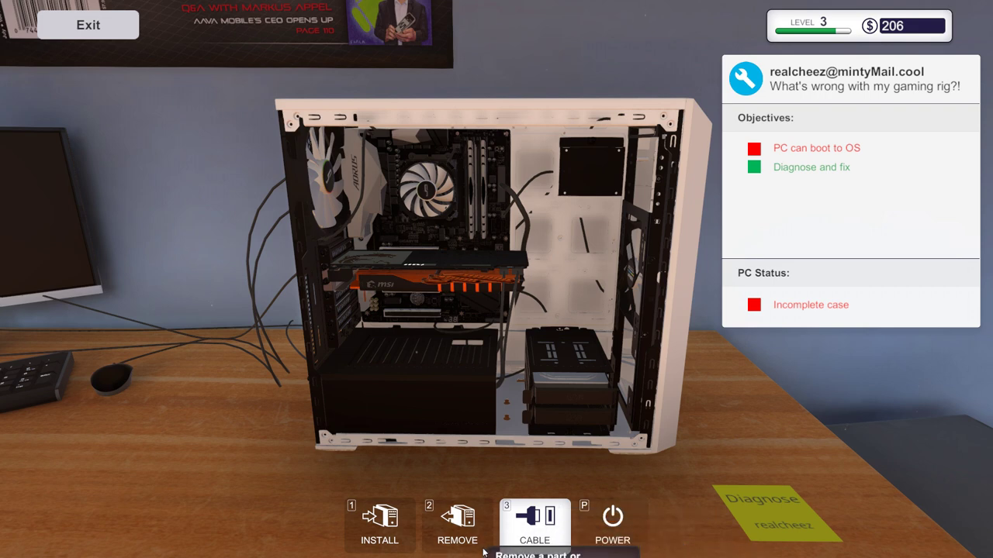
# - Fit the side panel and fasten its screws
pyautogui.click(379, 536)
pyautogui.click(261, 450)
pyautogui.click(399, 199)
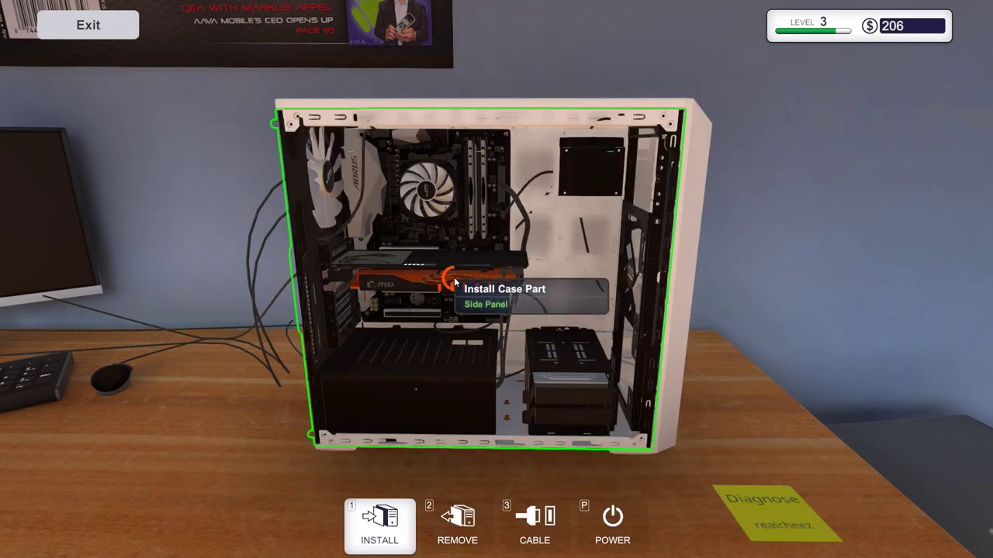
pyautogui.click(453, 277)
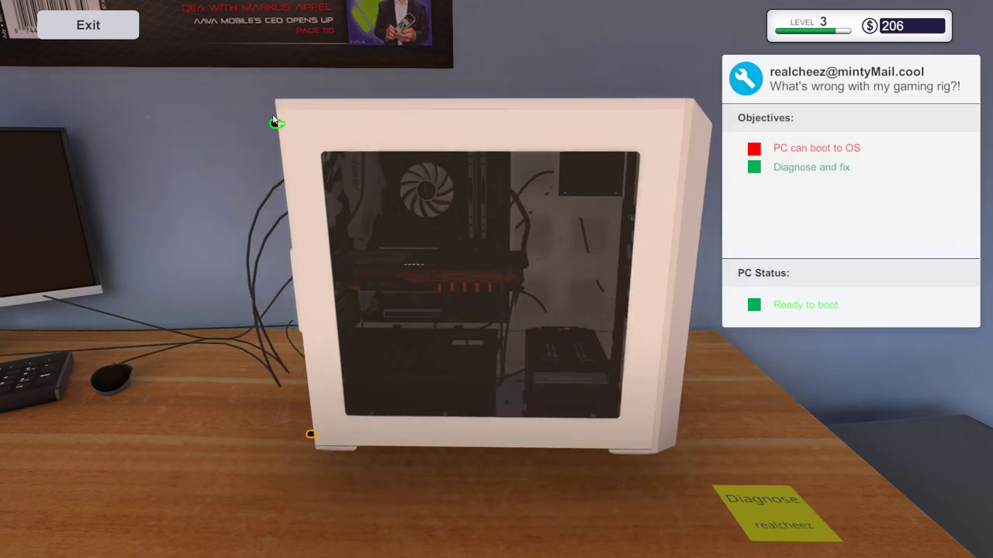
pyautogui.click(276, 121)
pyautogui.click(311, 437)
# - Unscrew and remove Fear.Greg's glass side panel and bottom dust filter, then turn to the other side
pyautogui.click(88, 25)
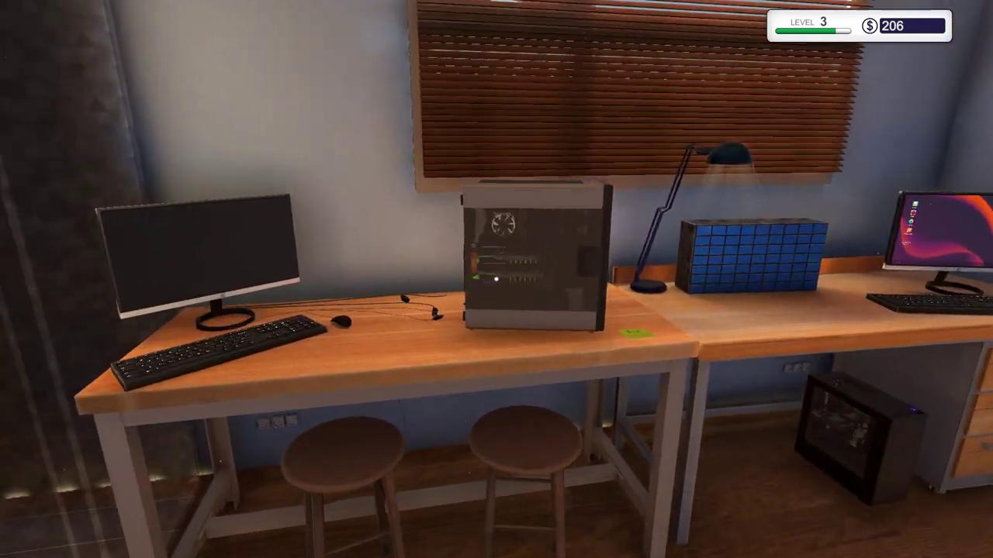
pyautogui.click(496, 279)
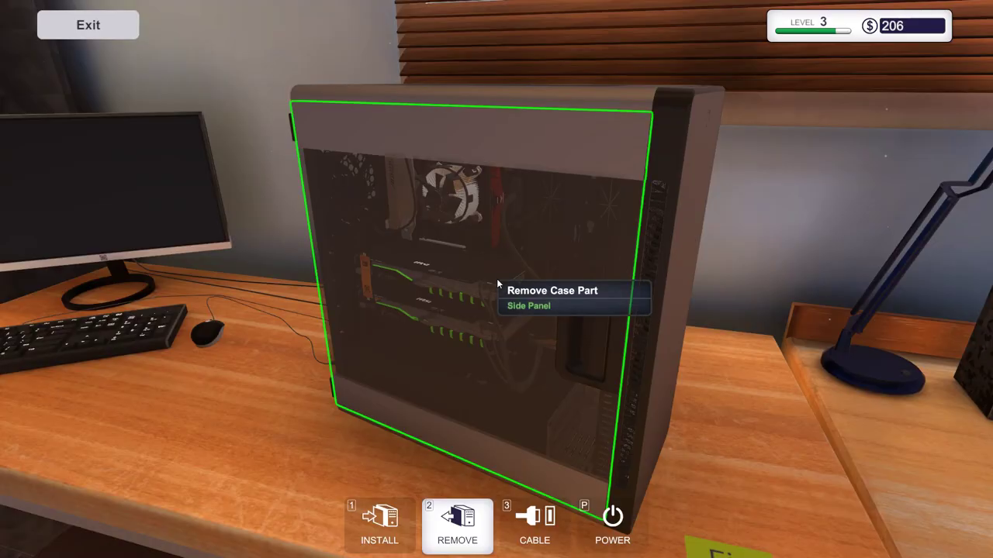
pyautogui.click(542, 310)
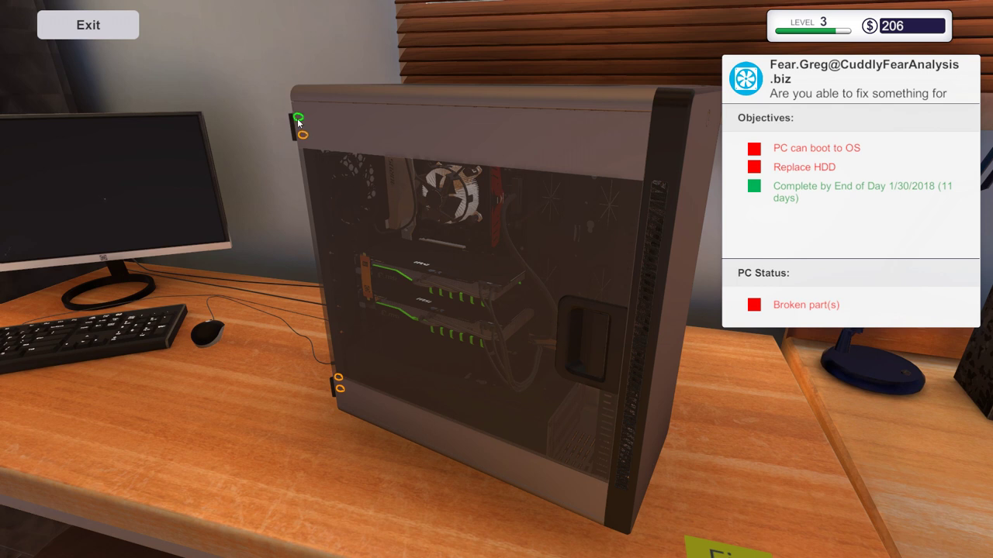
pyautogui.click(340, 391)
pyautogui.click(419, 387)
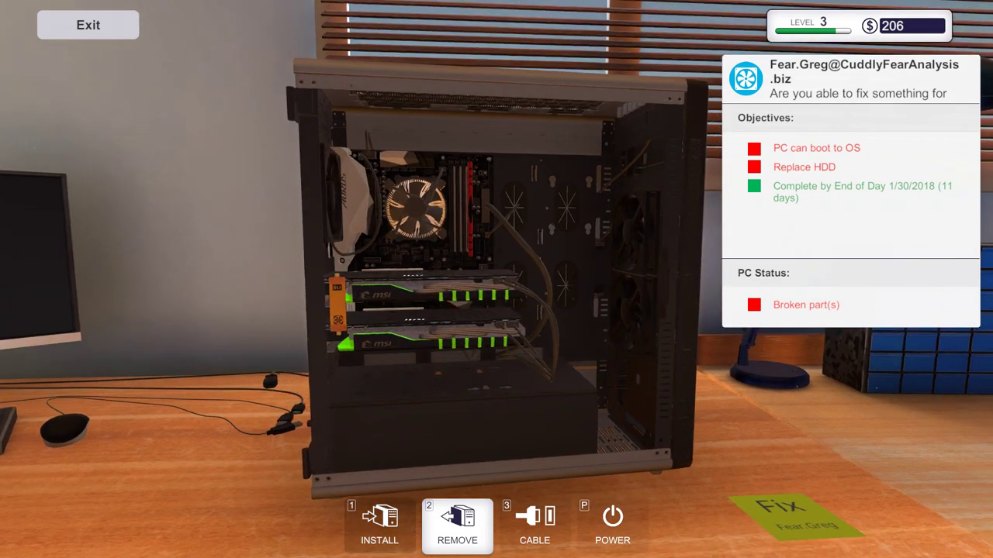
pyautogui.moveTo(496, 279); pyautogui.dragTo(466, 279)
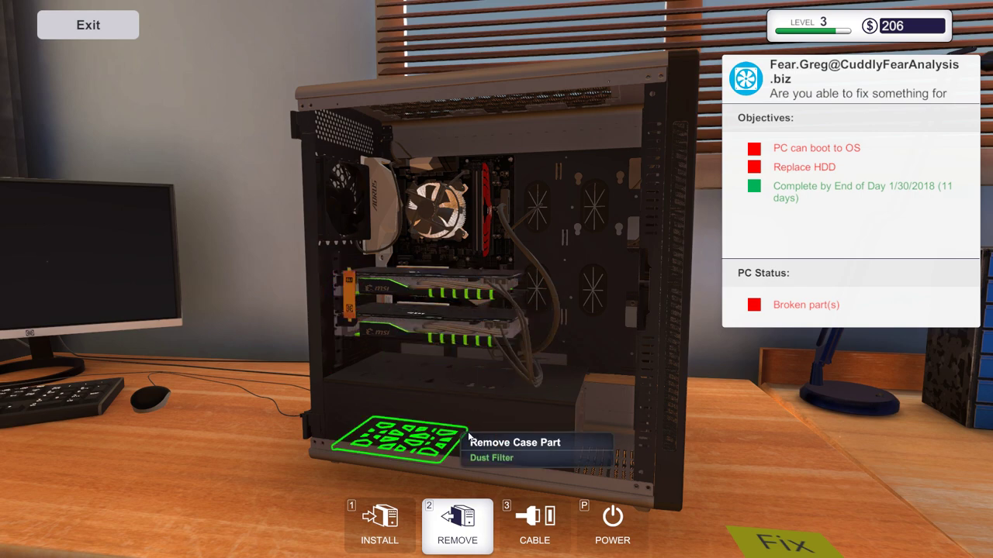
pyautogui.click(469, 436)
pyautogui.moveTo(497, 279)
pyautogui.mouseDown()
pyautogui.moveTo(543, 279)
pyautogui.moveTo(311, 279)
pyautogui.mouseUp()
pyautogui.click(615, 384)
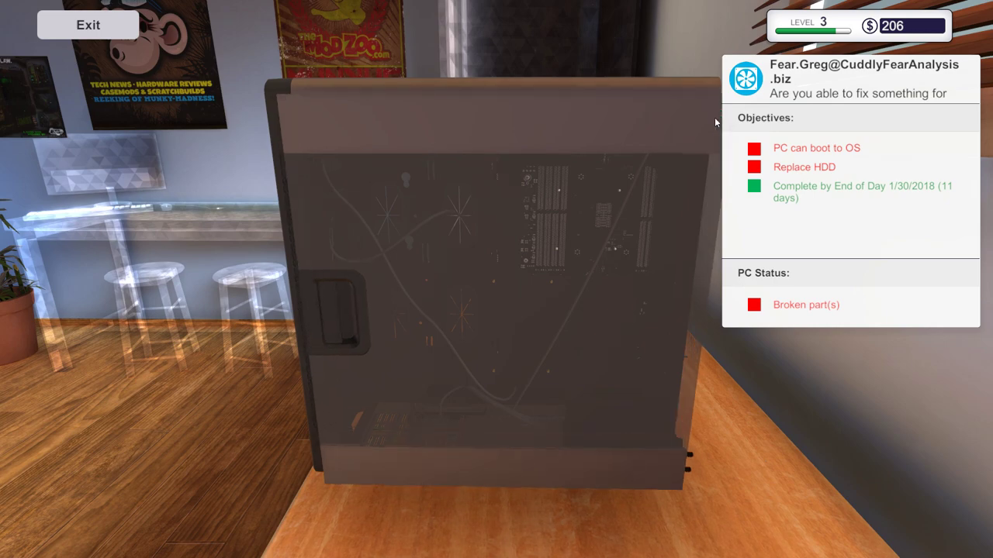
# - Remove the rear panel, unplug the broken Seagate 1TB drive and pull it from the bay
pyautogui.click(714, 117)
pyautogui.click(458, 434)
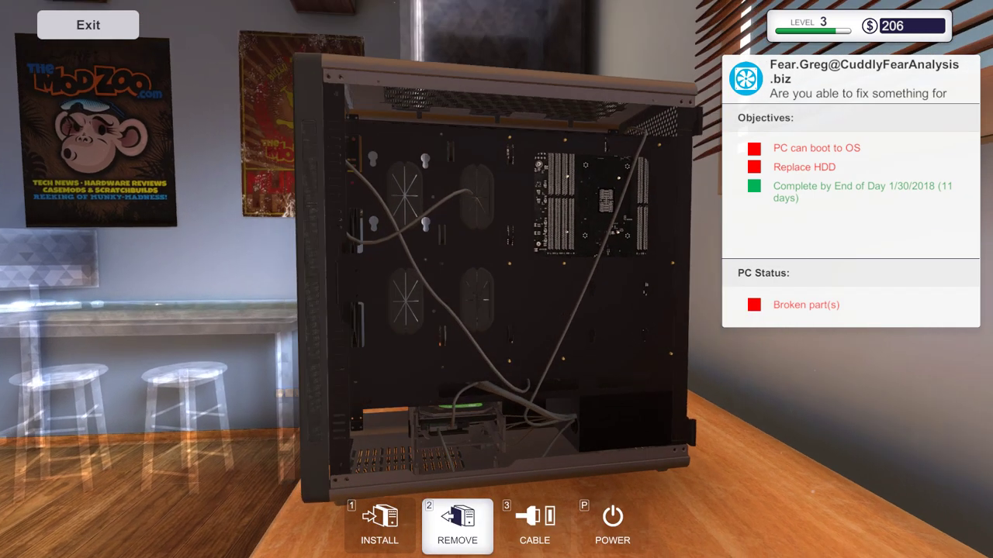
pyautogui.moveTo(447, 450); pyautogui.dragTo(436, 416)
pyautogui.click(437, 416)
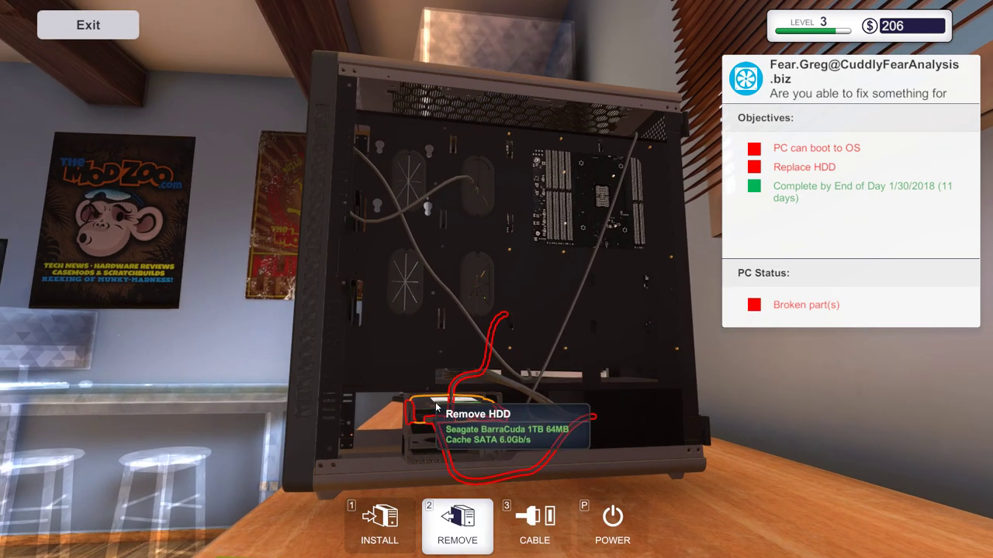
pyautogui.moveTo(497, 310); pyautogui.dragTo(465, 294)
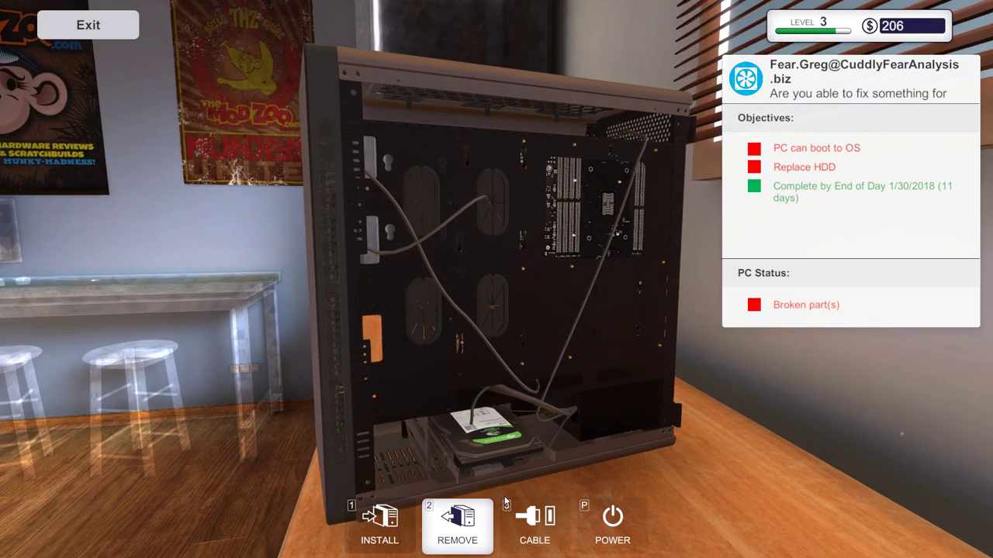
pyautogui.click(473, 417)
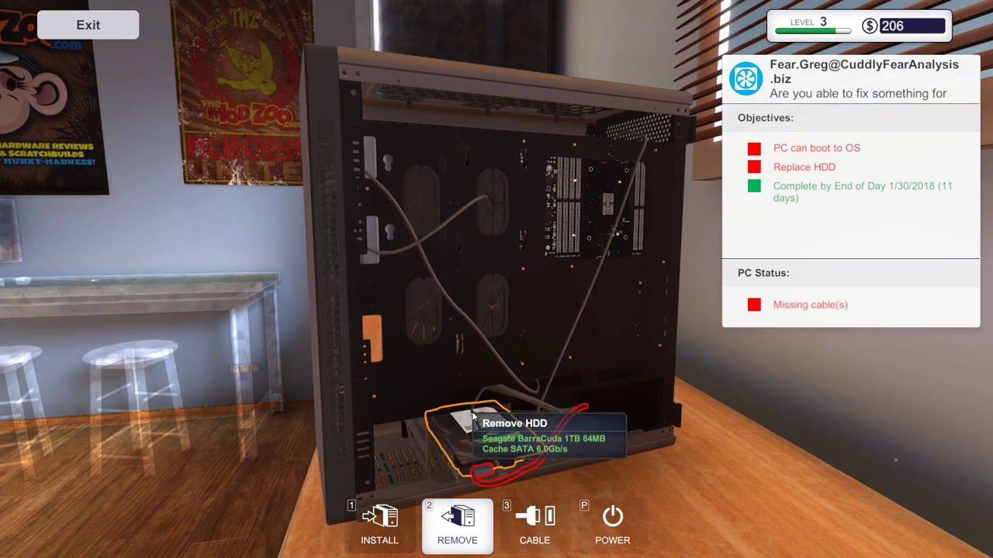
pyautogui.click(482, 473)
pyautogui.click(482, 473)
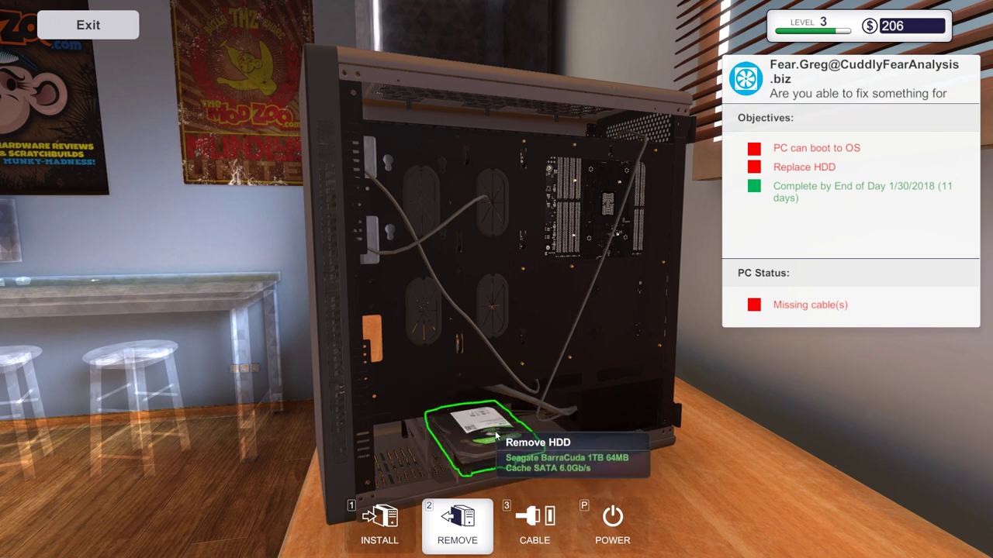
pyautogui.click(497, 436)
# - Confirm the drive is in the Storage inventory, then leave the second PC
pyautogui.click(380, 523)
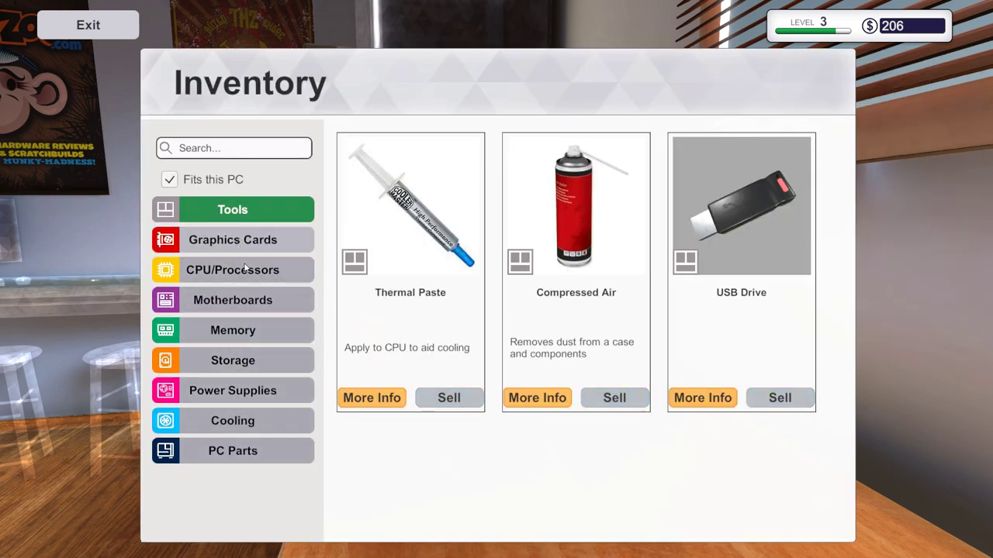
pyautogui.click(232, 360)
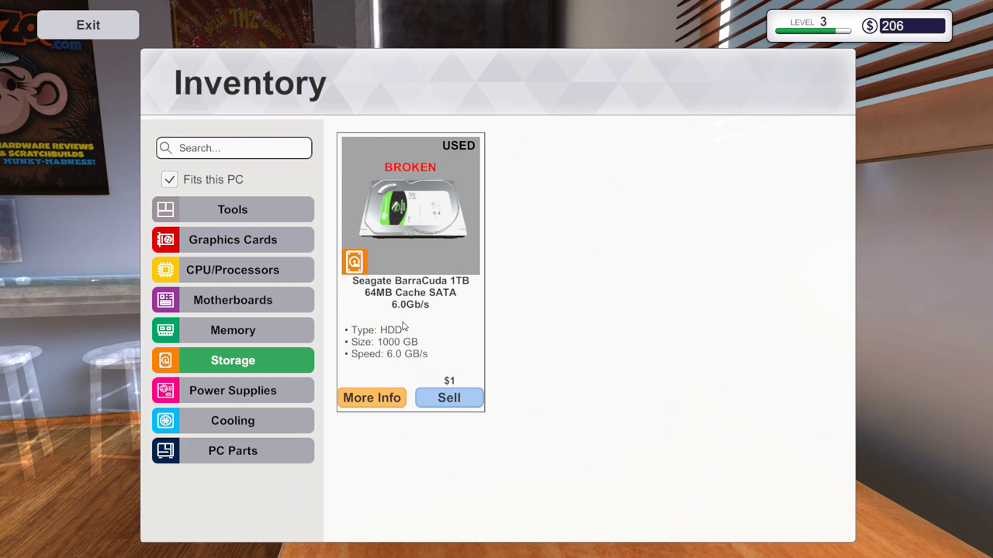
pyautogui.click(89, 25)
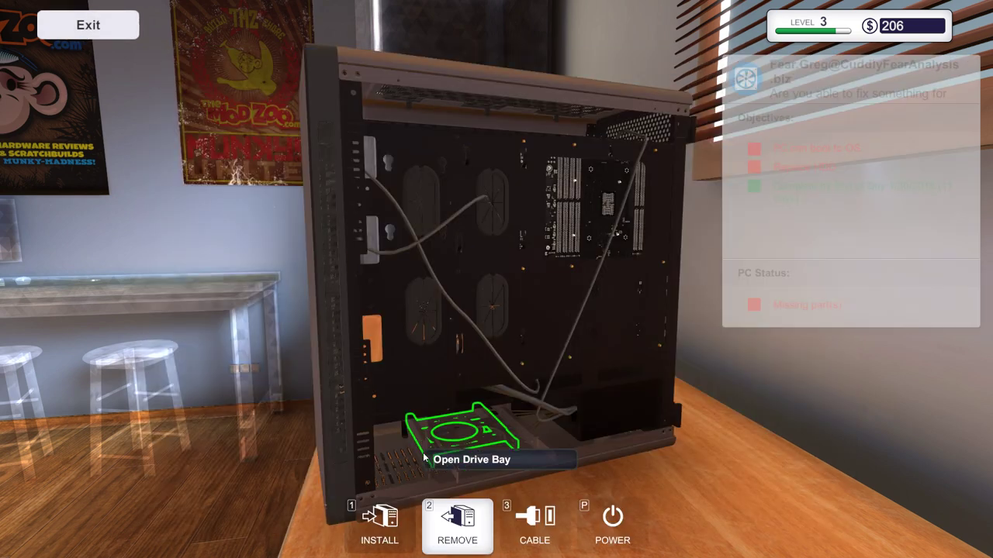
pyautogui.click(379, 520)
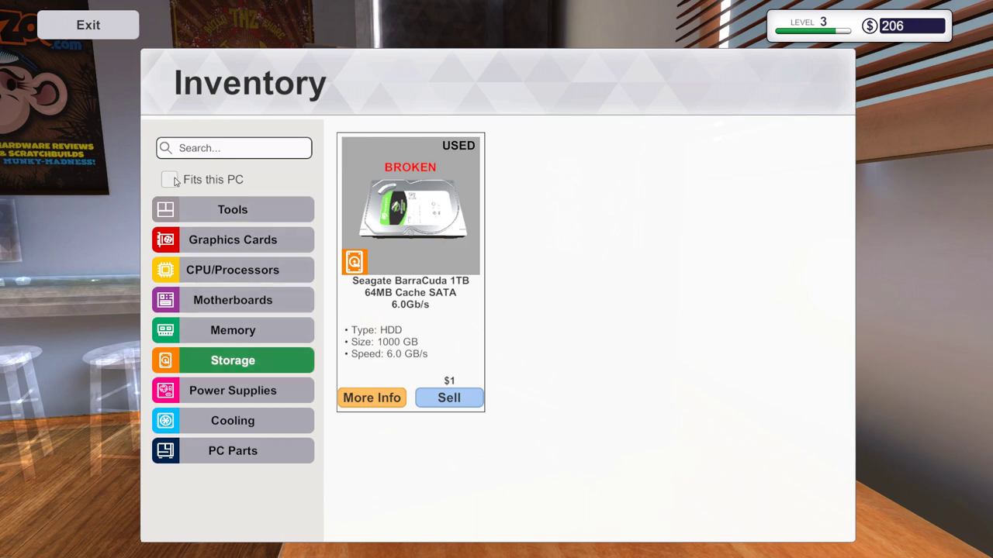
pyautogui.click(89, 25)
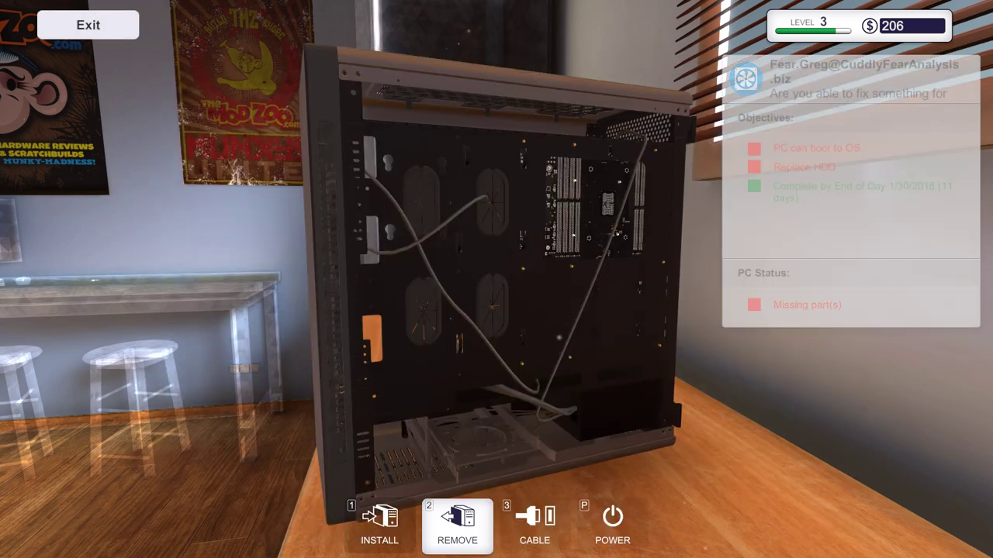
pyautogui.click(88, 25)
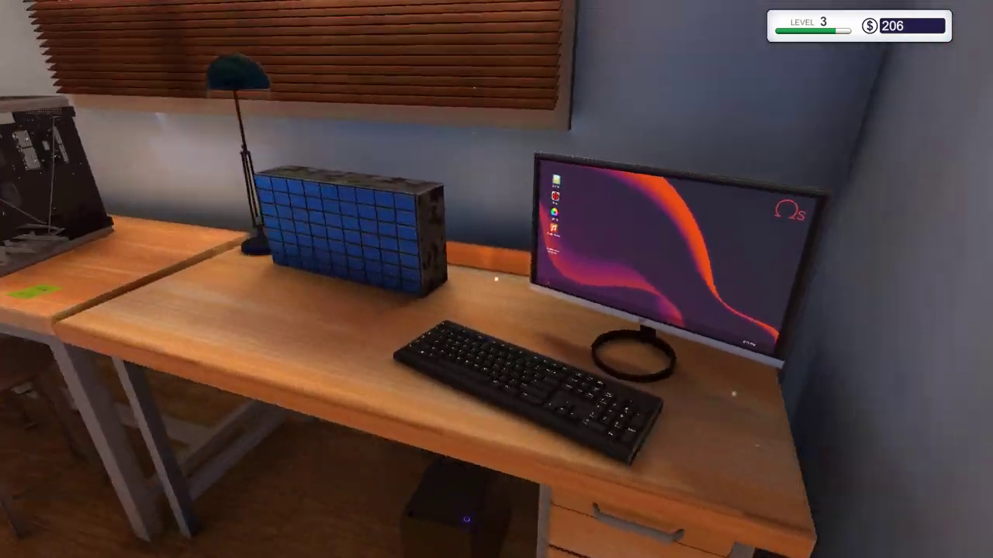
pyautogui.click(496, 279)
pyautogui.click(88, 25)
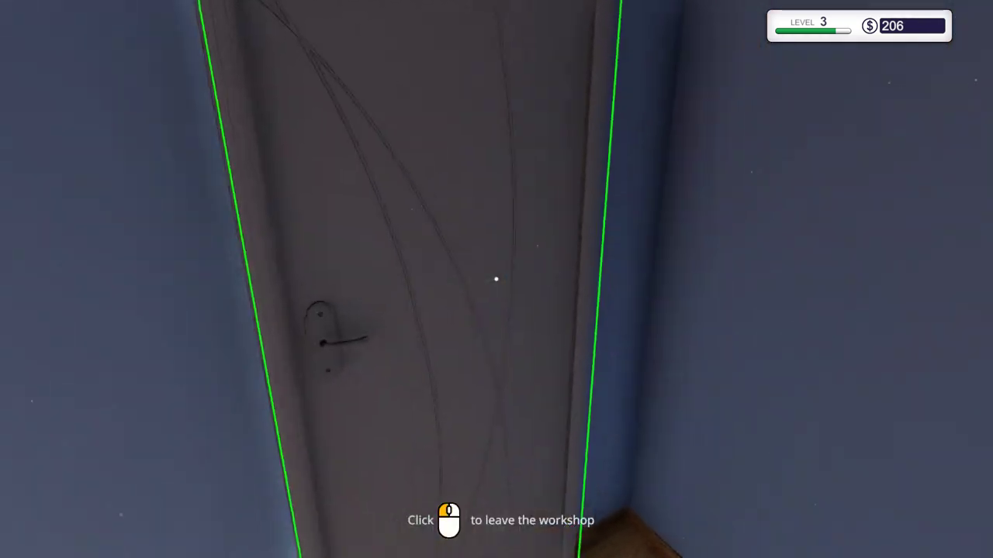
pyautogui.click(497, 279)
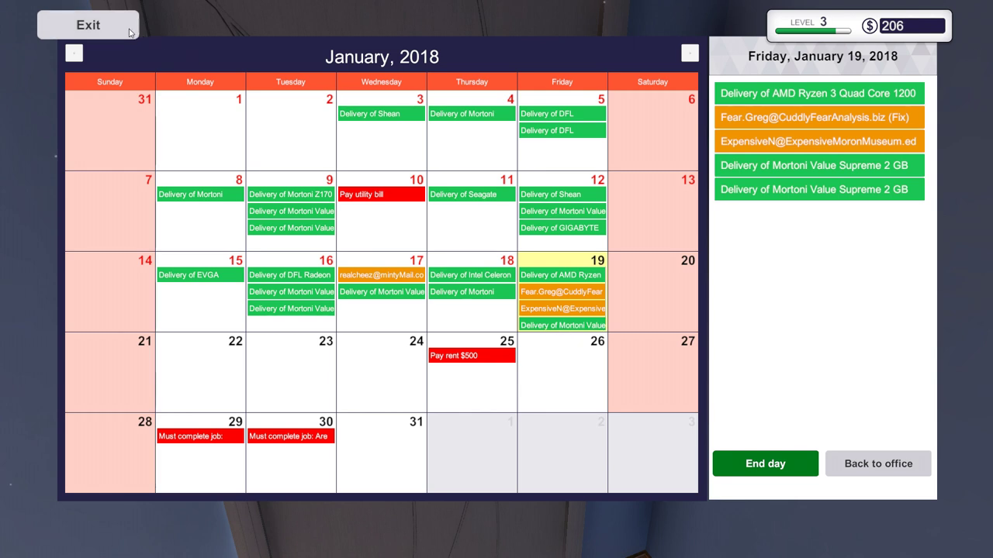
# - Close the calendar and move the white PC off the desk toward the doorway
pyautogui.click(88, 25)
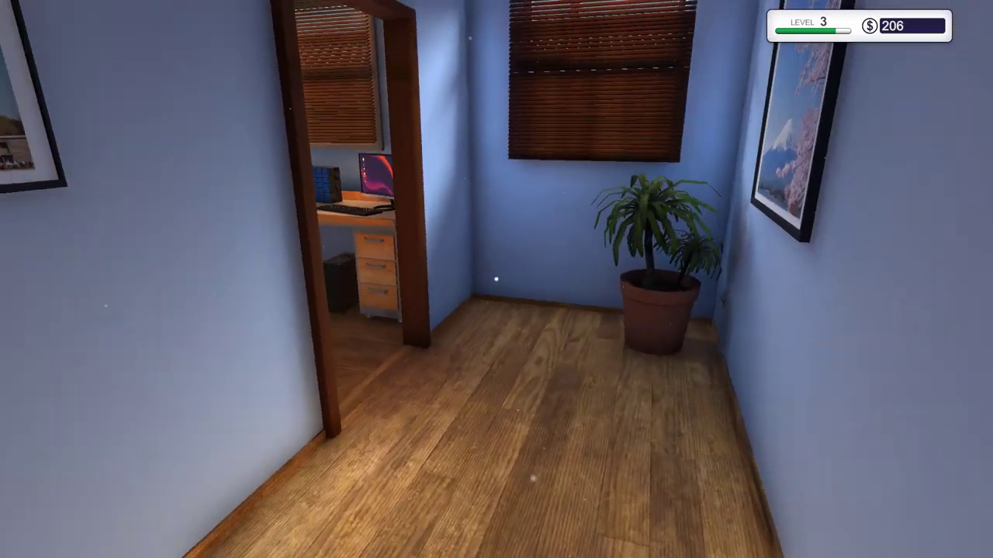
pyautogui.press('w')
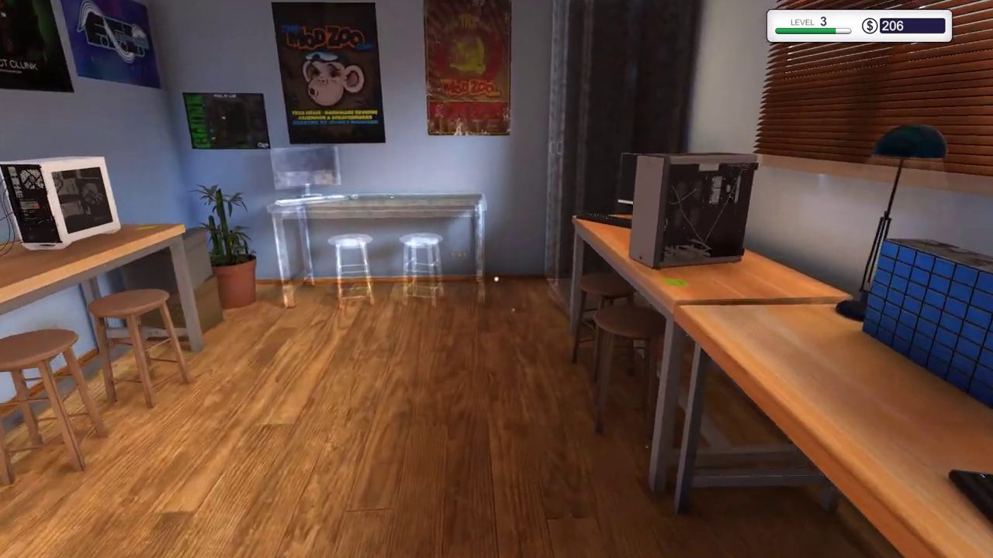
pyautogui.press('w')
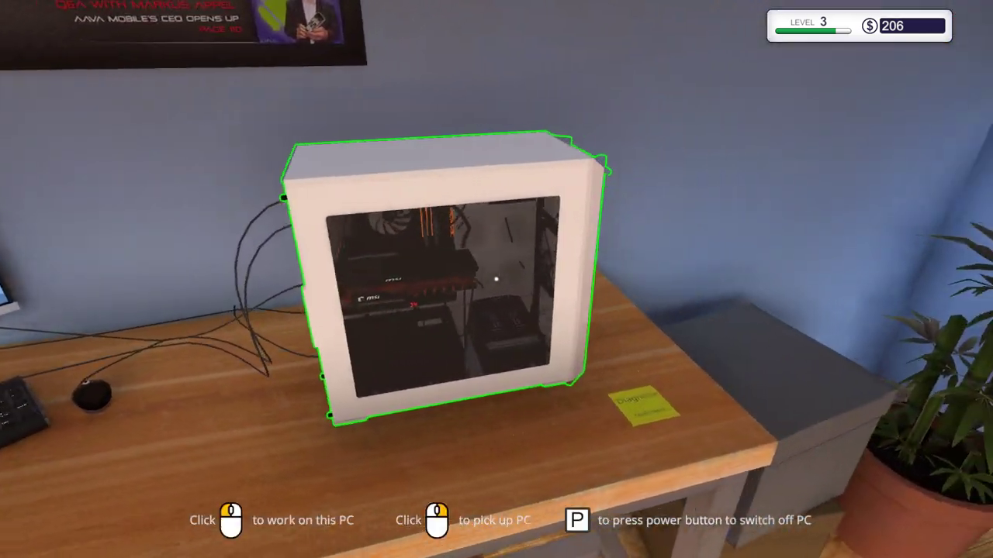
pyautogui.rightClick(497, 279)
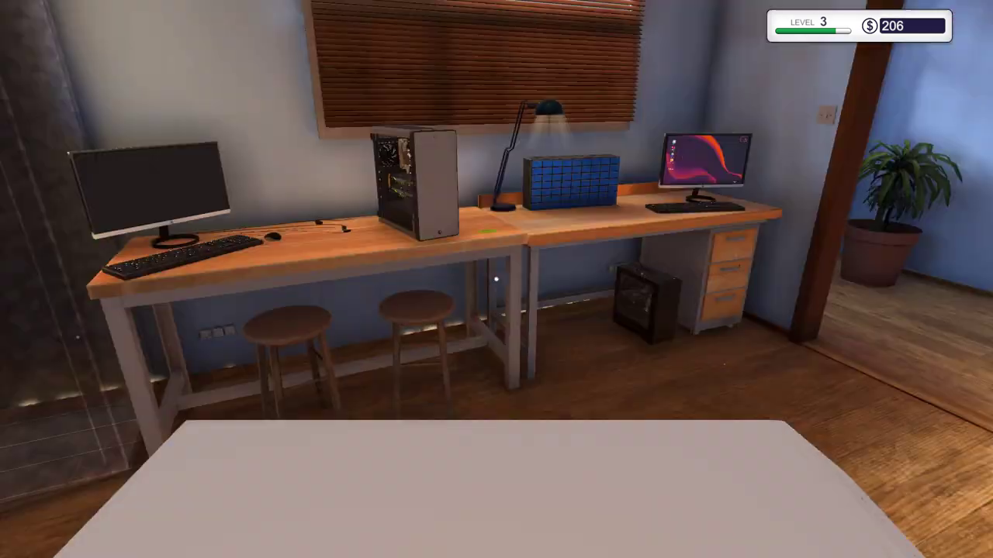
pyautogui.press('w')
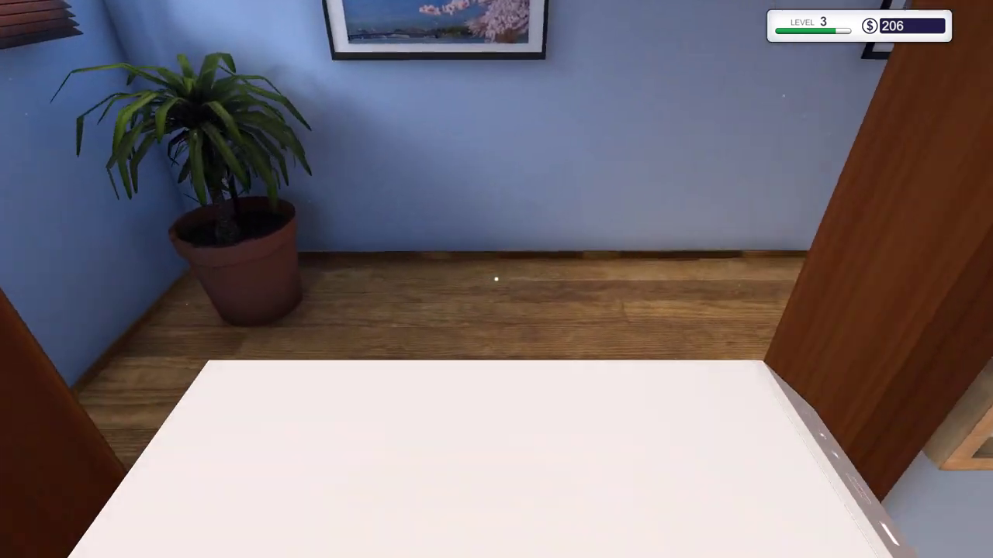
pyautogui.click(496, 279)
# - Place the black mesh-case upgrade PC on the workbench and start working on it
pyautogui.rightClick(497, 279)
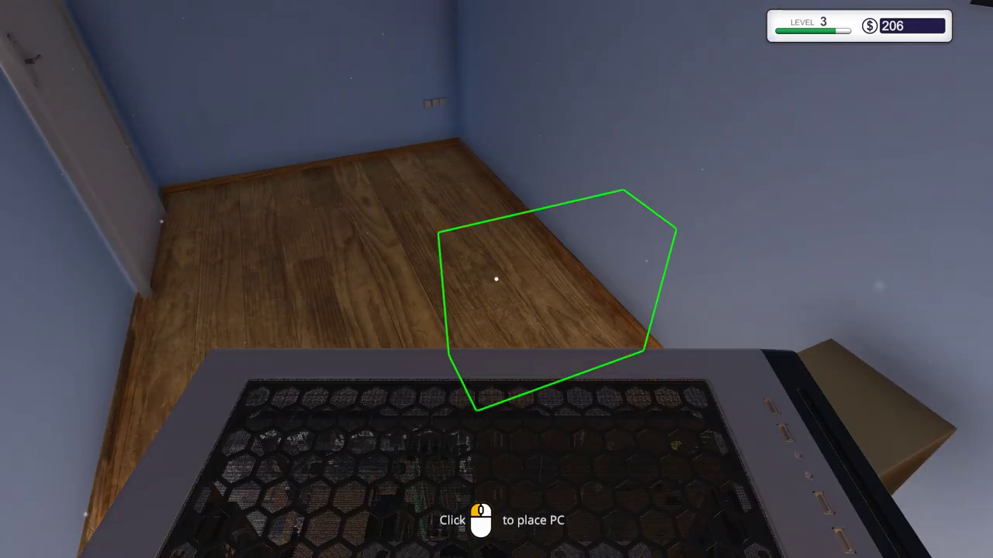
pyautogui.press('w')
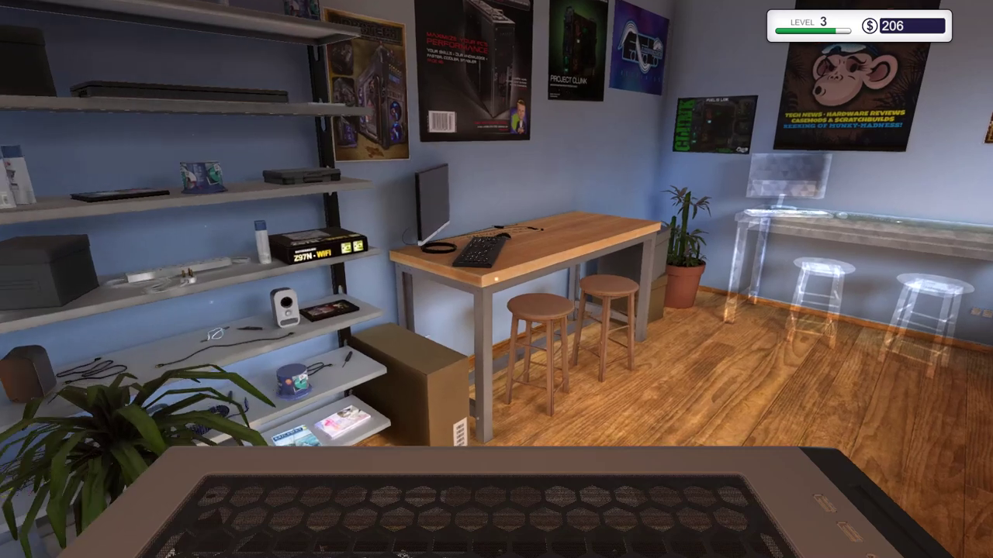
pyautogui.press('w')
pyautogui.click(497, 279)
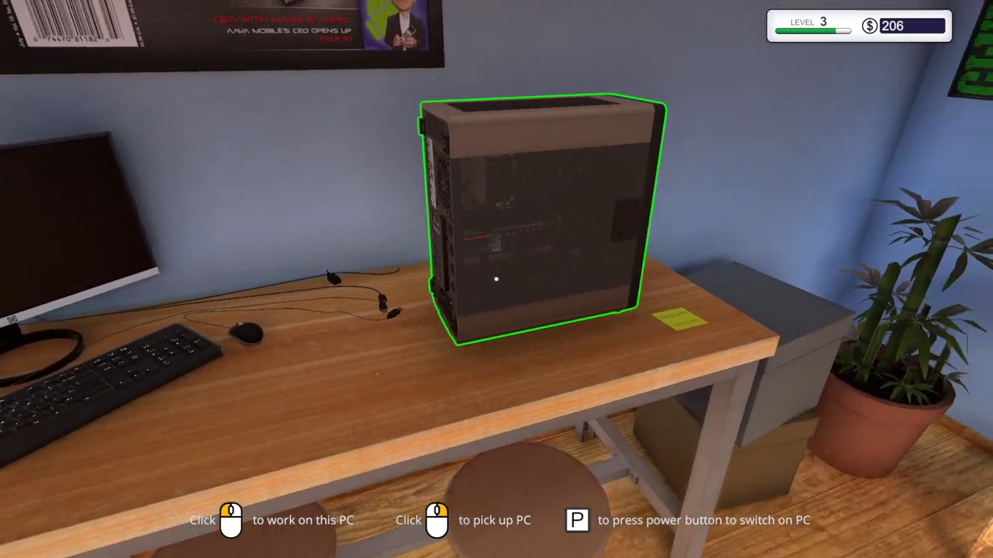
pyautogui.click(496, 279)
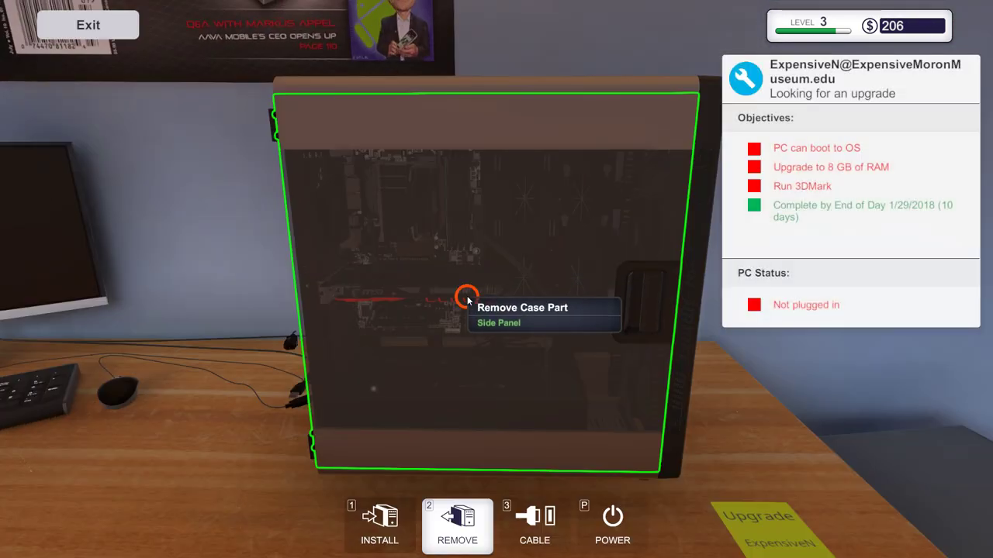
# - Remove the side panel and install the first Mortoni 2 GB RAM stick
pyautogui.click(467, 296)
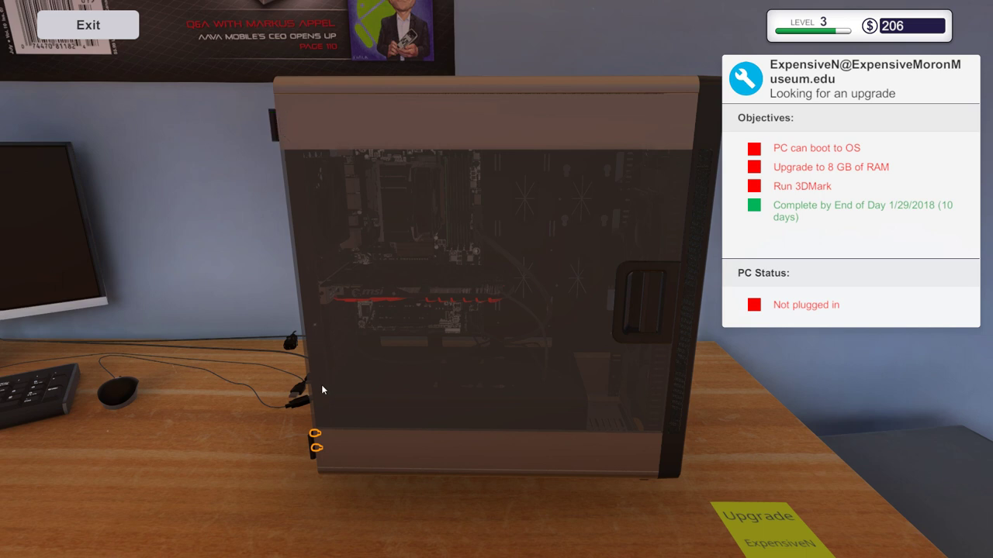
pyautogui.click(316, 455)
pyautogui.scroll(5, 497, 279)
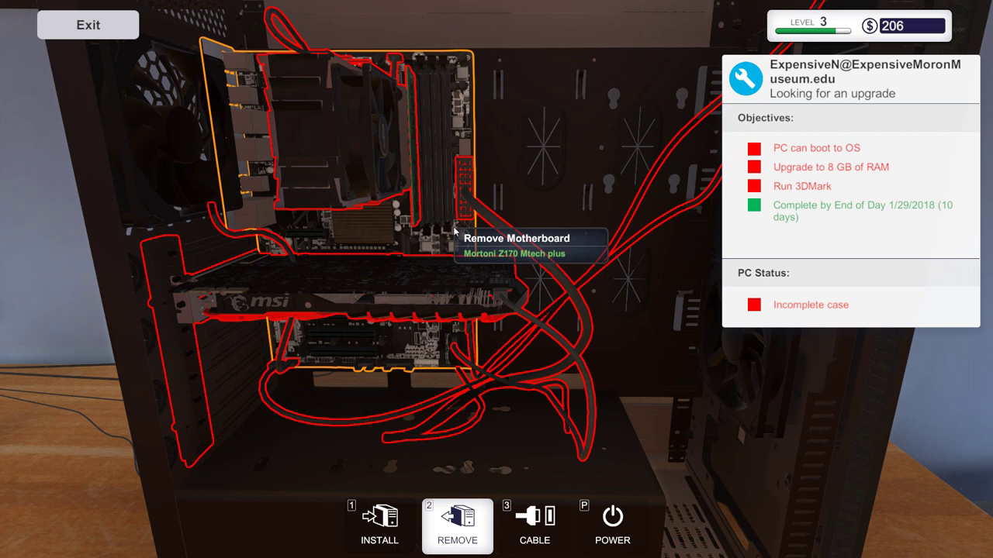
pyautogui.press('1')
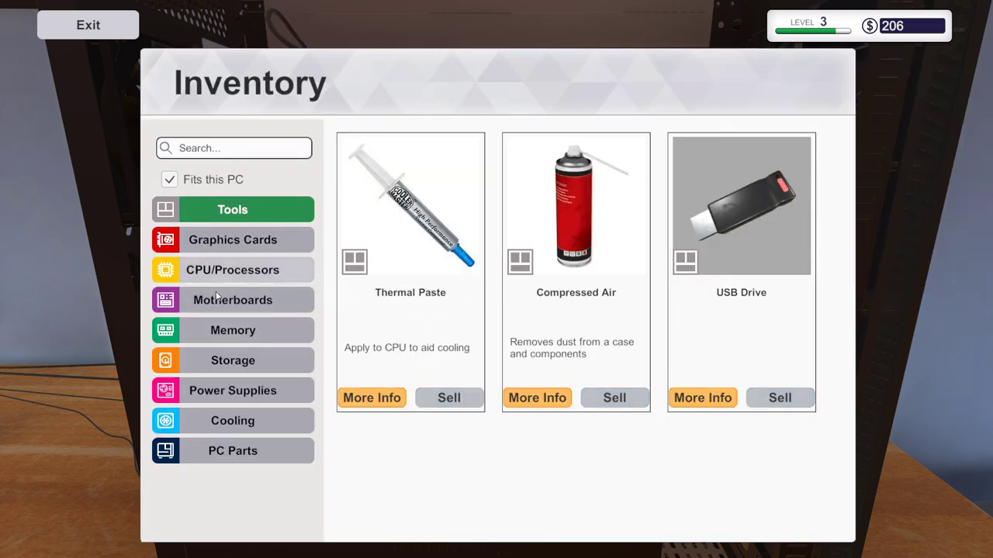
pyautogui.click(230, 334)
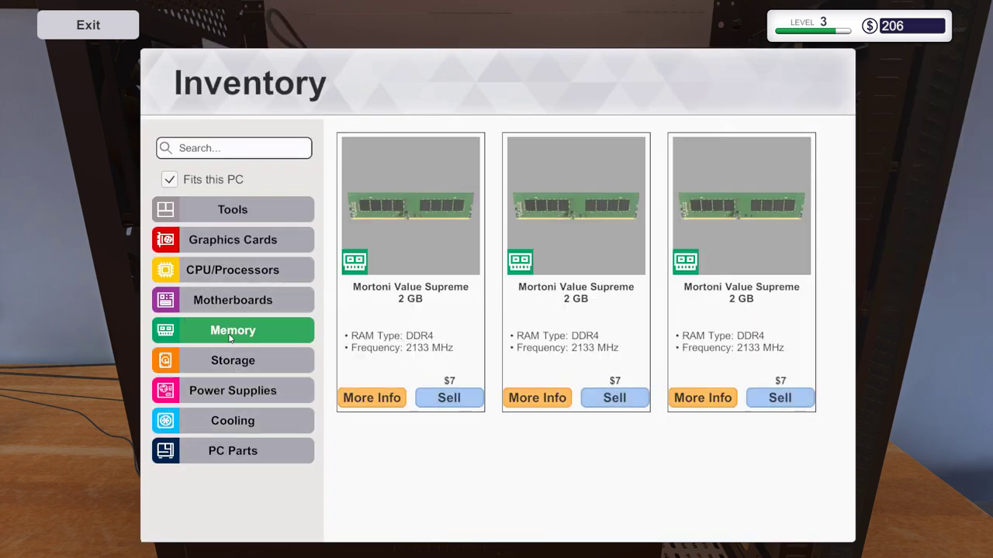
pyautogui.click(421, 222)
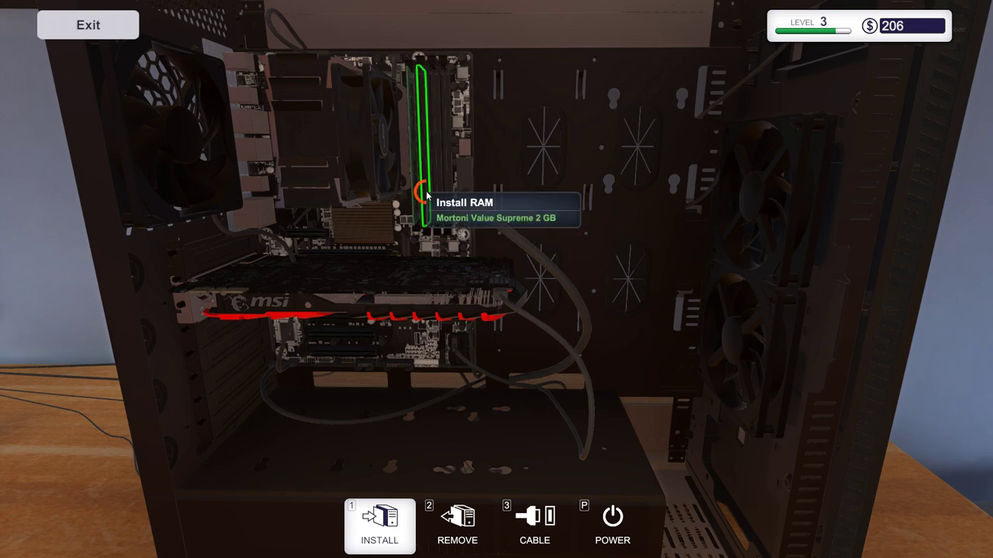
pyautogui.click(425, 194)
# - Install the remaining Mortoni 2 GB RAM sticks to reach 8 GB
pyautogui.press('1')
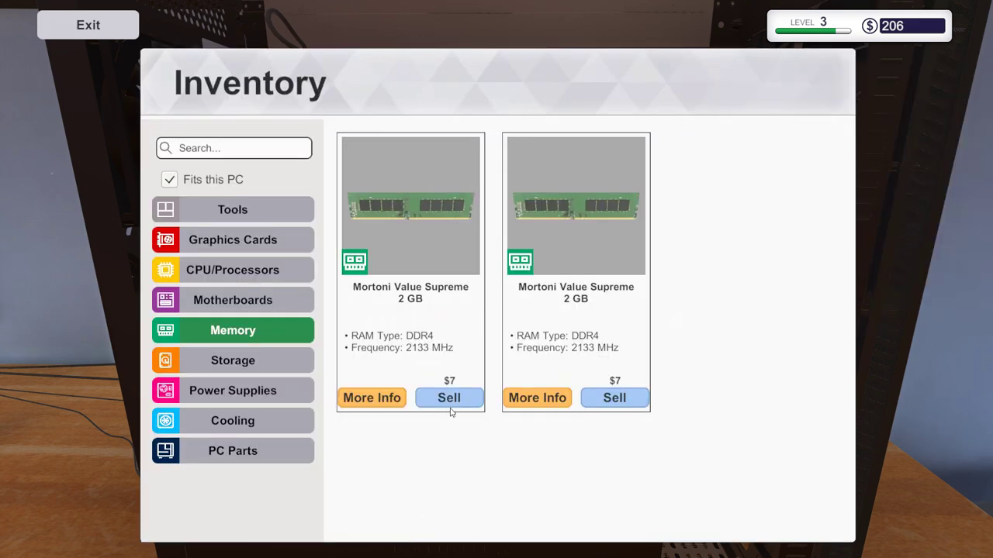
pyautogui.click(410, 209)
pyautogui.click(443, 200)
pyautogui.click(430, 175)
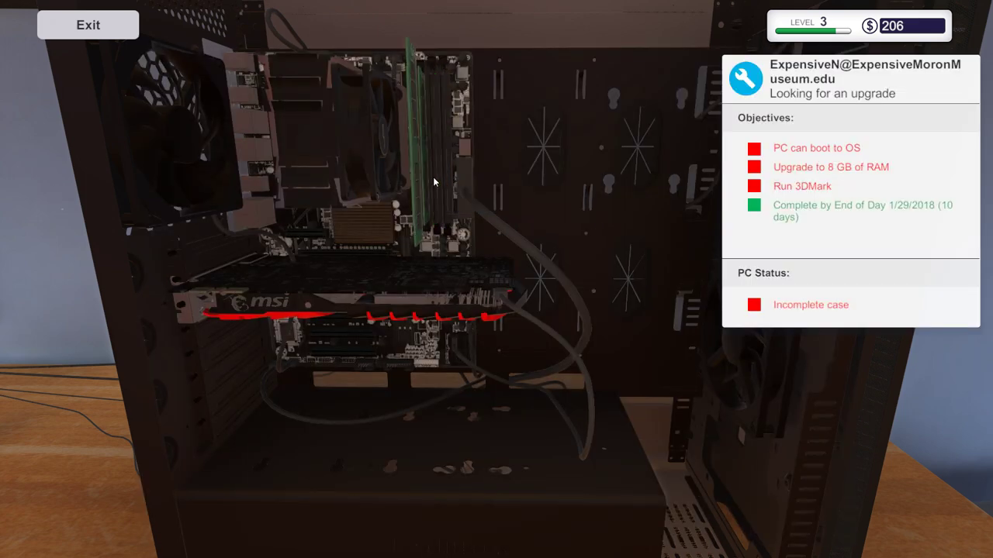
pyautogui.press('1')
pyautogui.click(410, 221)
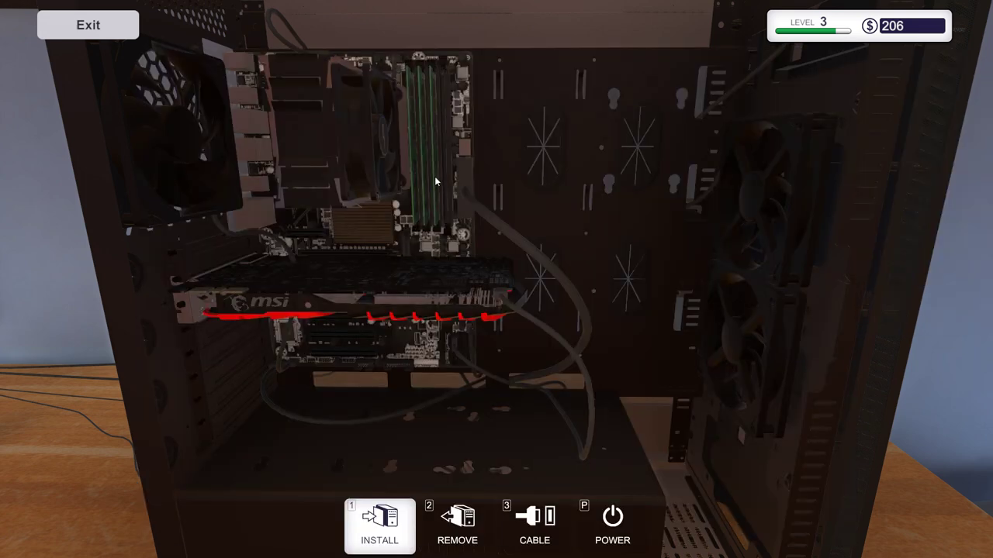
pyautogui.click(444, 180)
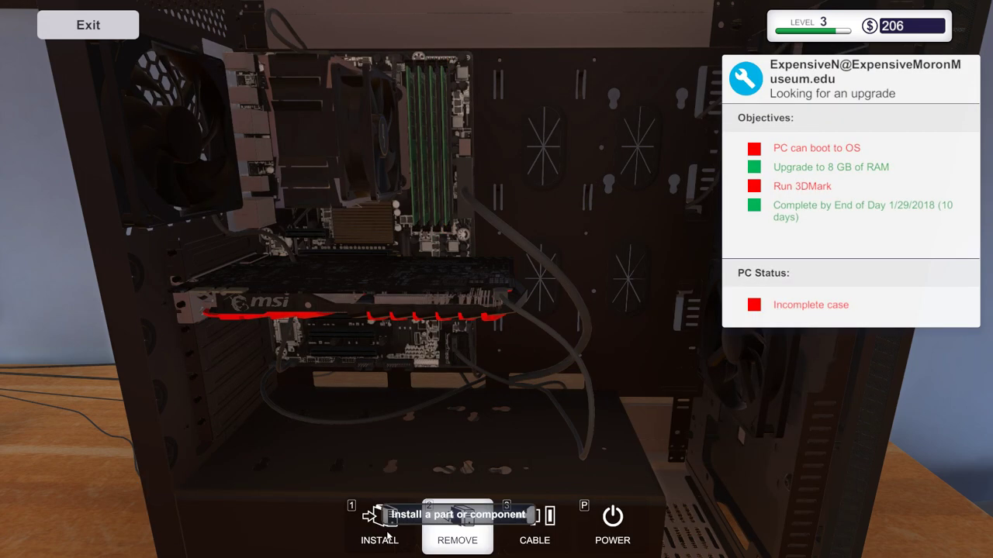
# - Sell the broken Seagate hard drive from Storage inventory, raising funds to $207
pyautogui.click(380, 524)
pyautogui.click(217, 361)
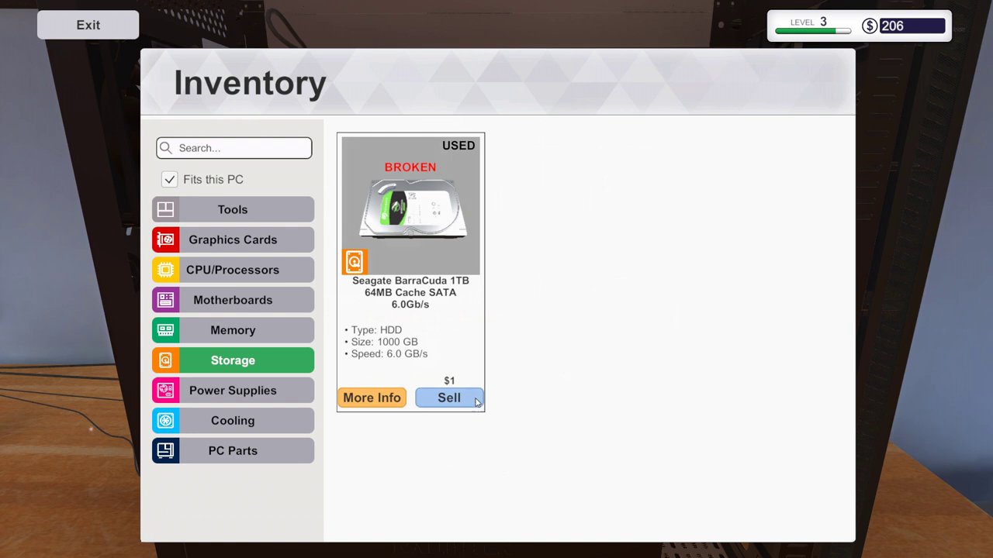
pyautogui.click(441, 402)
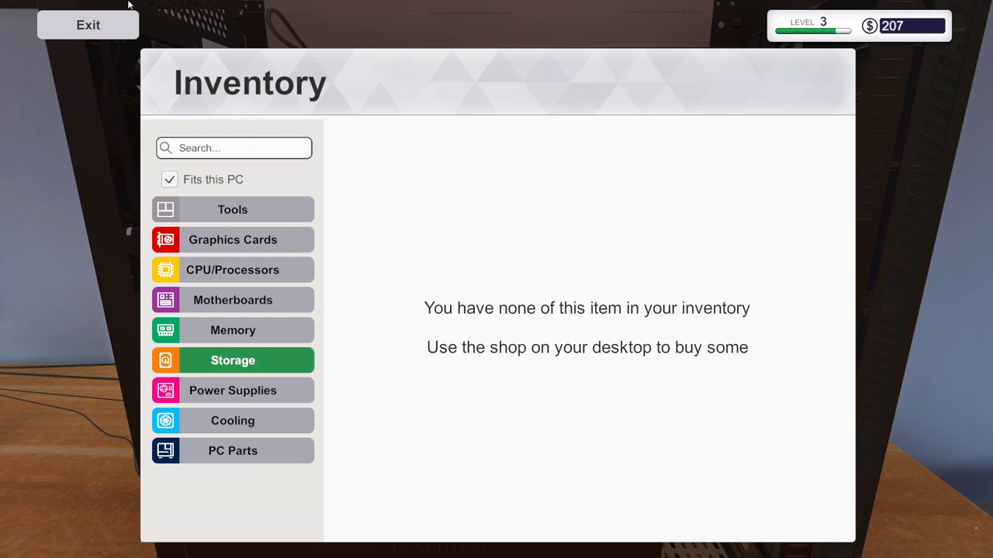
pyautogui.click(89, 25)
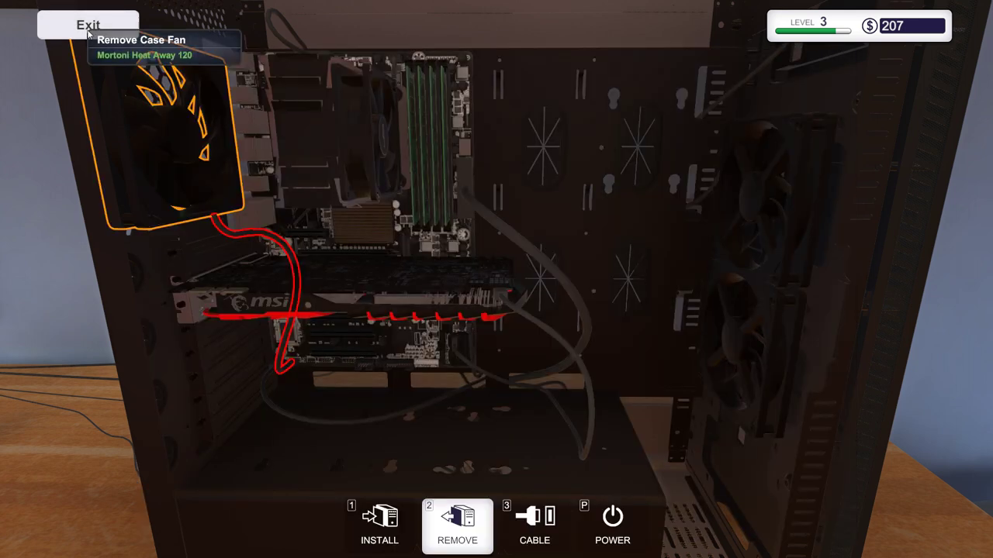
pyautogui.scroll(-3, 482, 399)
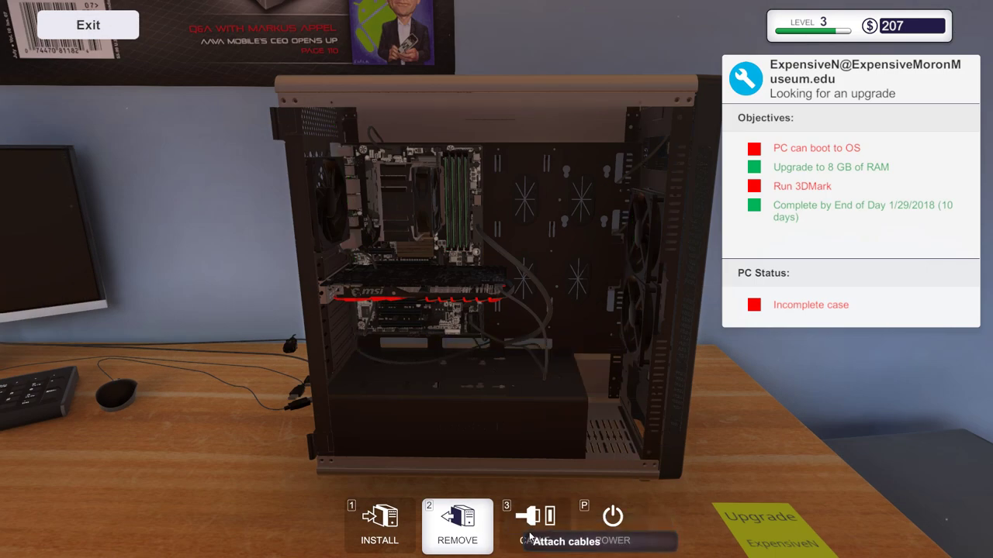
# - Plug the desk cables into the rear motherboard and PSU ports, then power on
pyautogui.press('3')
pyautogui.moveTo(286, 419); pyautogui.dragTo(466, 388)
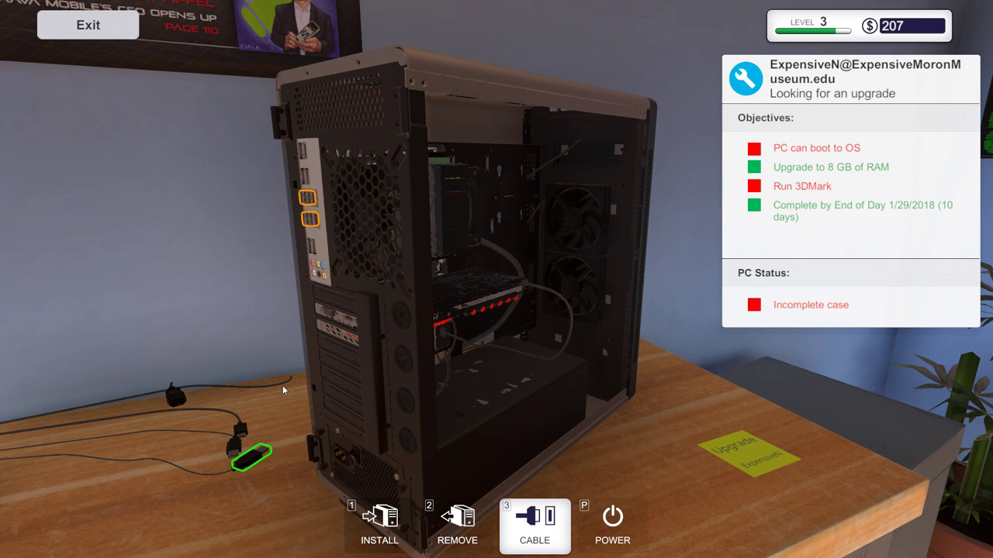
pyautogui.click(306, 236)
pyautogui.click(235, 433)
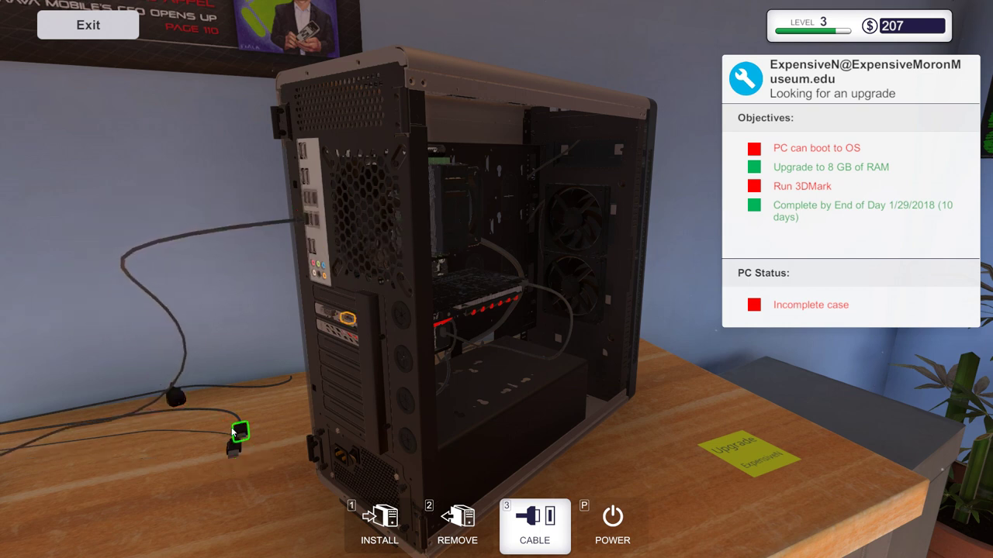
pyautogui.rightClick(337, 287)
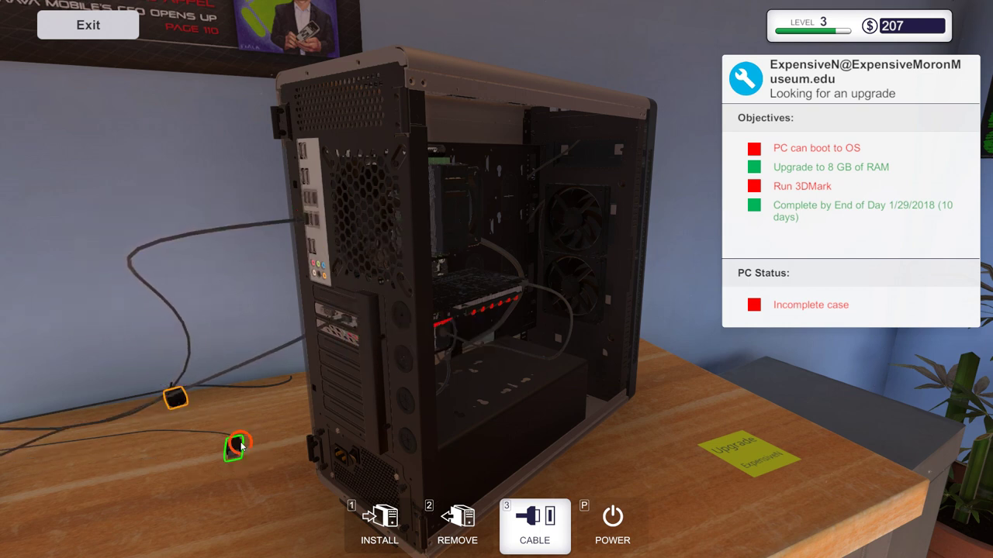
pyautogui.click(306, 205)
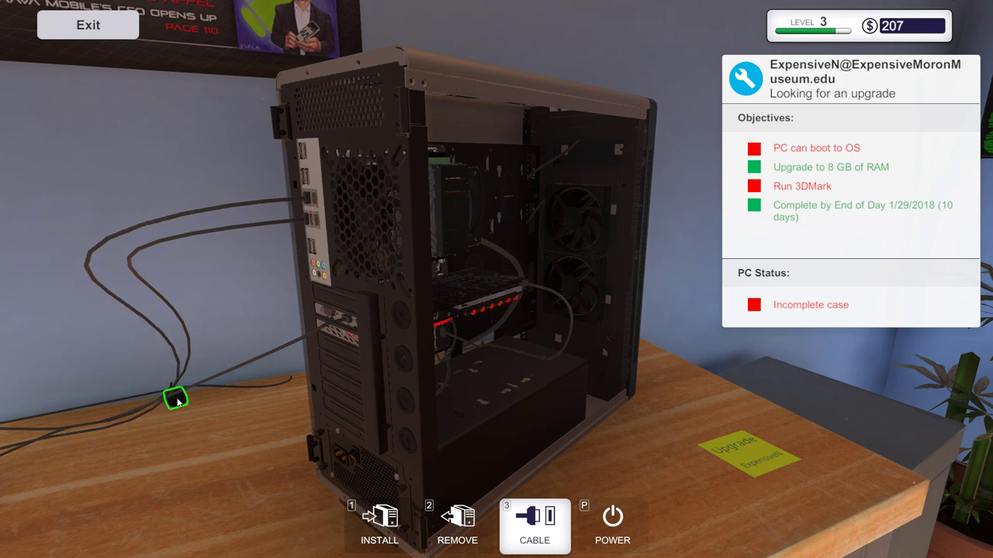
pyautogui.click(339, 458)
pyautogui.moveTo(310, 310); pyautogui.dragTo(141, 92)
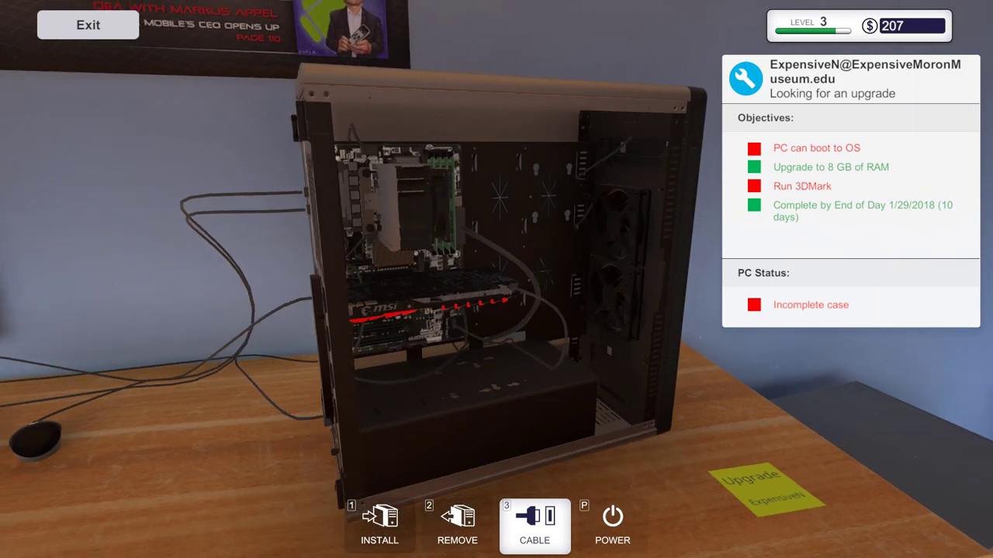
pyautogui.press('p')
pyautogui.click(88, 24)
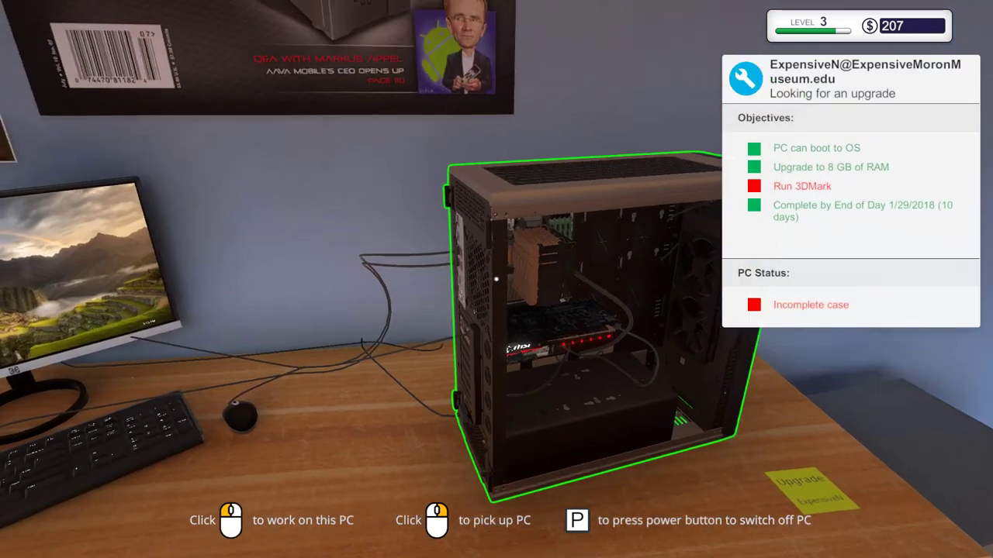
# - Install 3DMark on the customer's PC from the USB drive and restart it
pyautogui.click(496, 280)
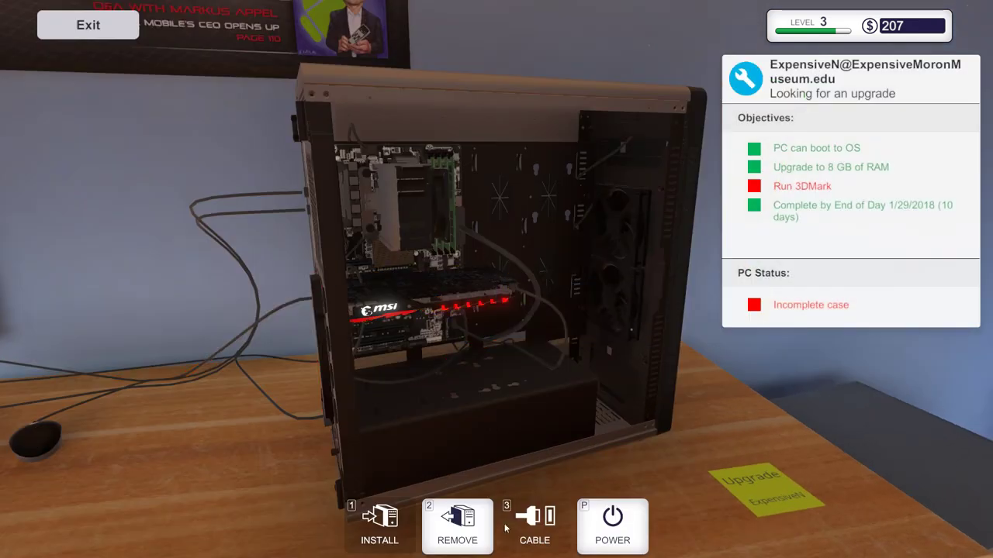
pyautogui.click(381, 524)
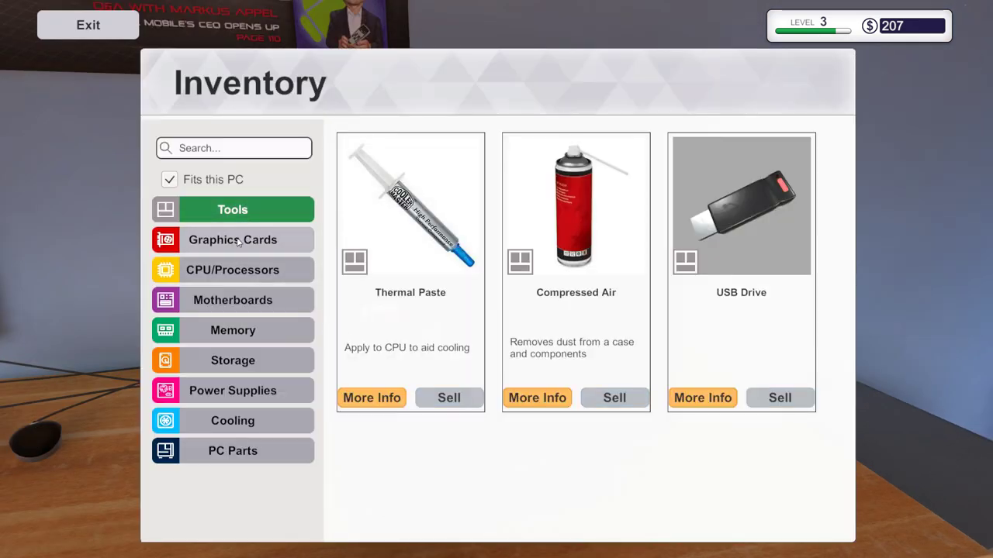
pyautogui.click(738, 209)
pyautogui.click(297, 177)
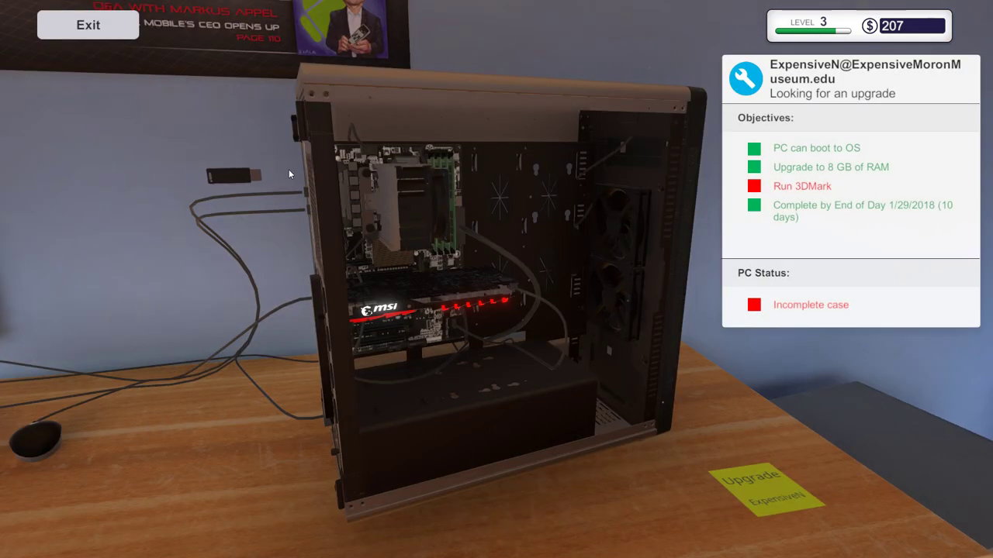
pyautogui.press('Escape')
pyautogui.click(427, 259)
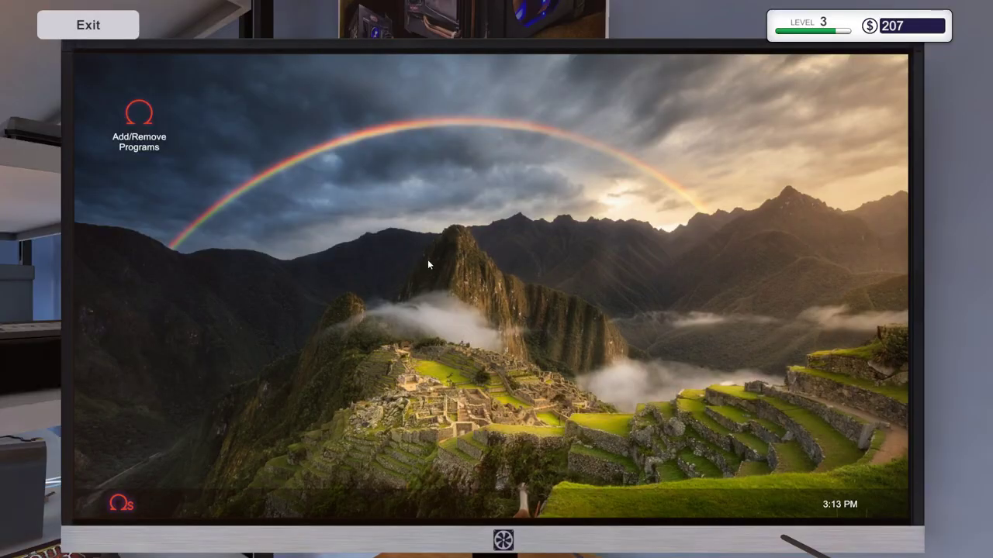
pyautogui.doubleClick(140, 120)
pyautogui.click(422, 159)
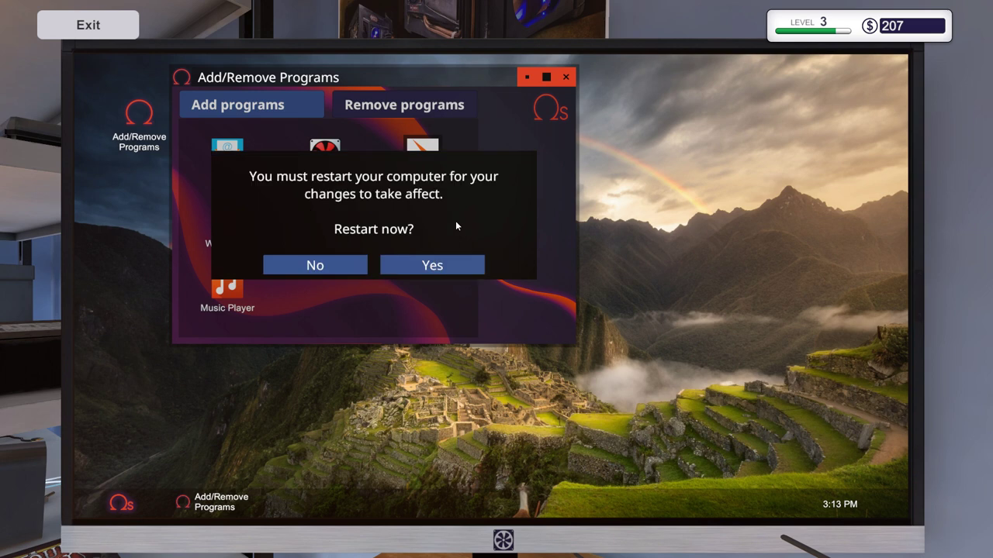
pyautogui.click(445, 263)
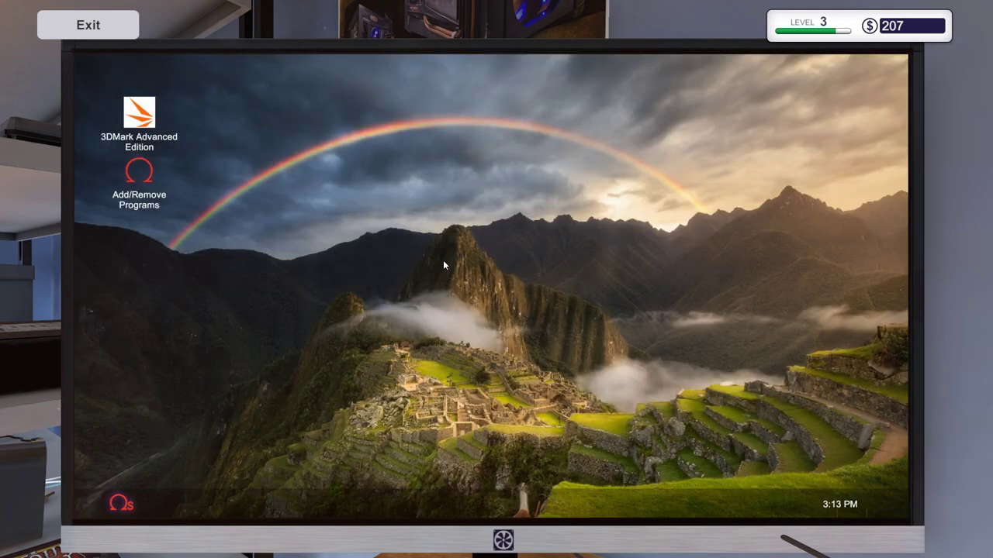
# - Run the 3DMark Time Spy benchmark and leave the PC screen
pyautogui.doubleClick(139, 113)
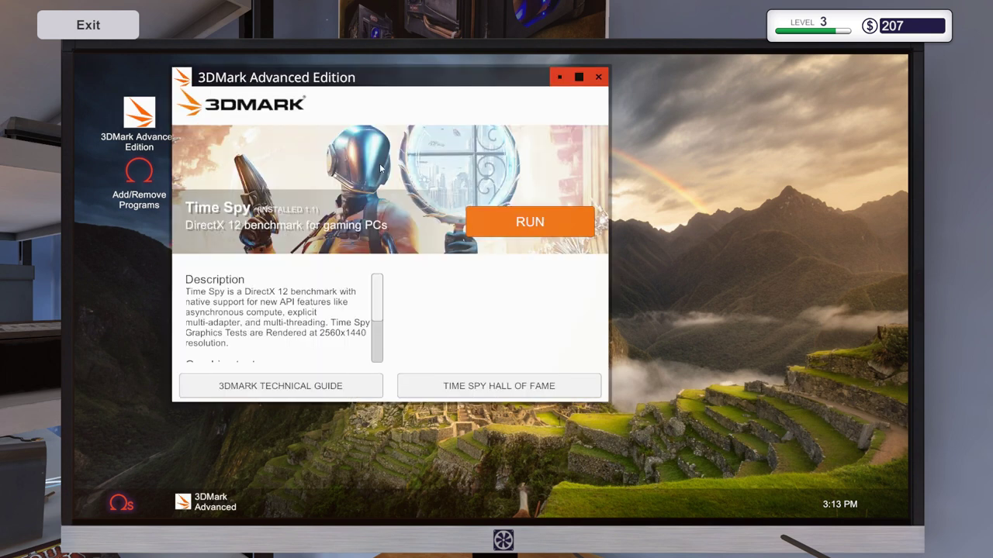
pyautogui.click(522, 218)
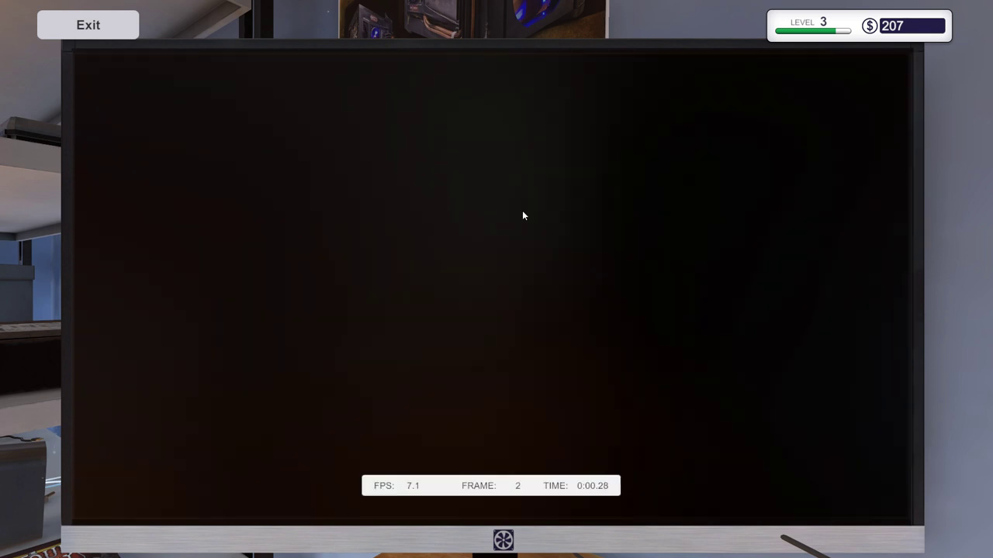
pyautogui.click(88, 25)
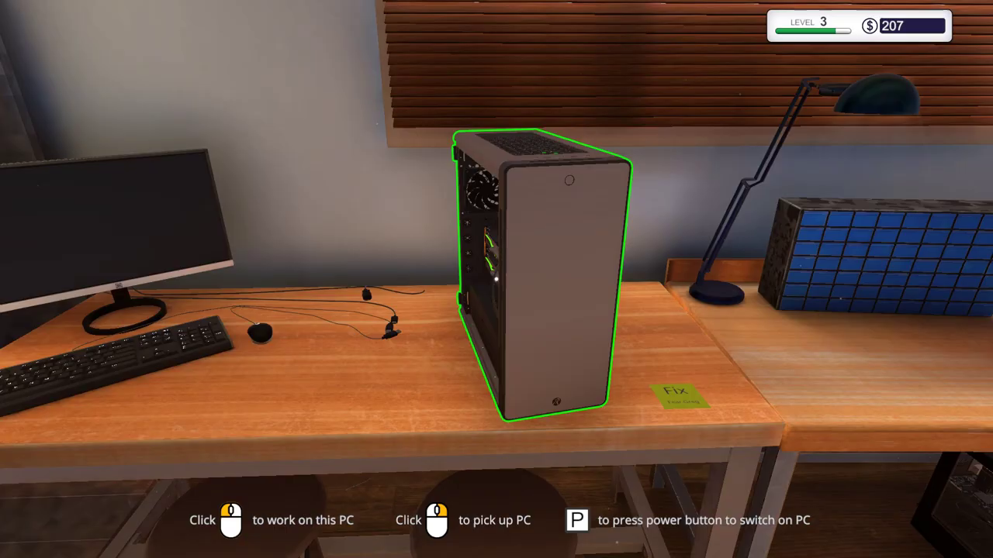
# - Order the Mortoni EZStore 120GB drive with next-day delivery, leaving $157
pyautogui.click(496, 279)
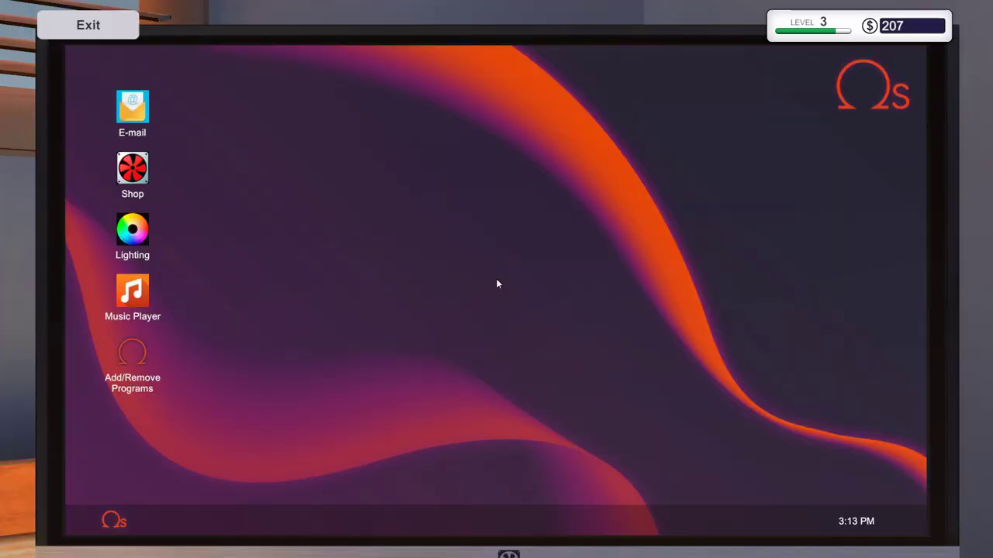
pyautogui.doubleClick(138, 173)
pyautogui.click(715, 290)
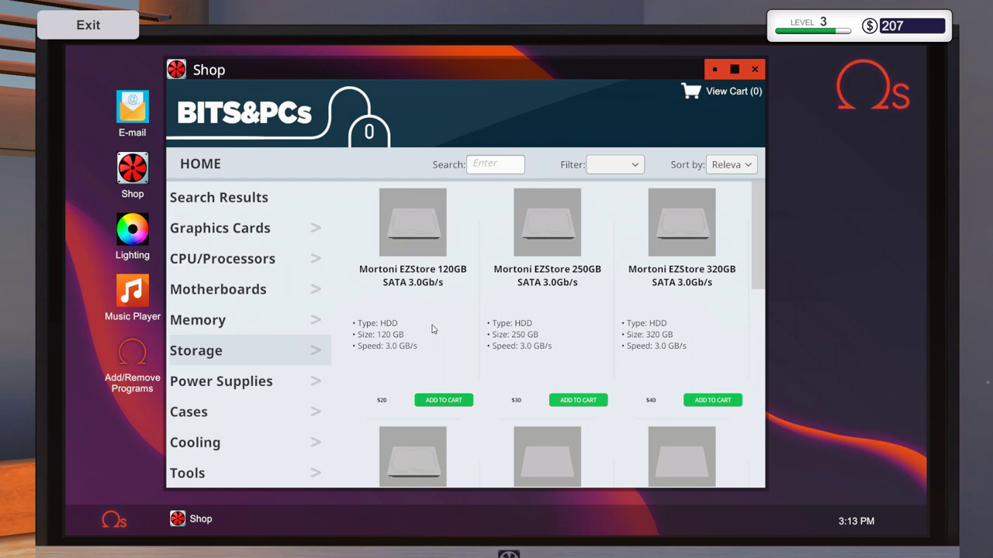
pyautogui.scroll(-3, 438, 311)
pyautogui.scroll(-3, 444, 302)
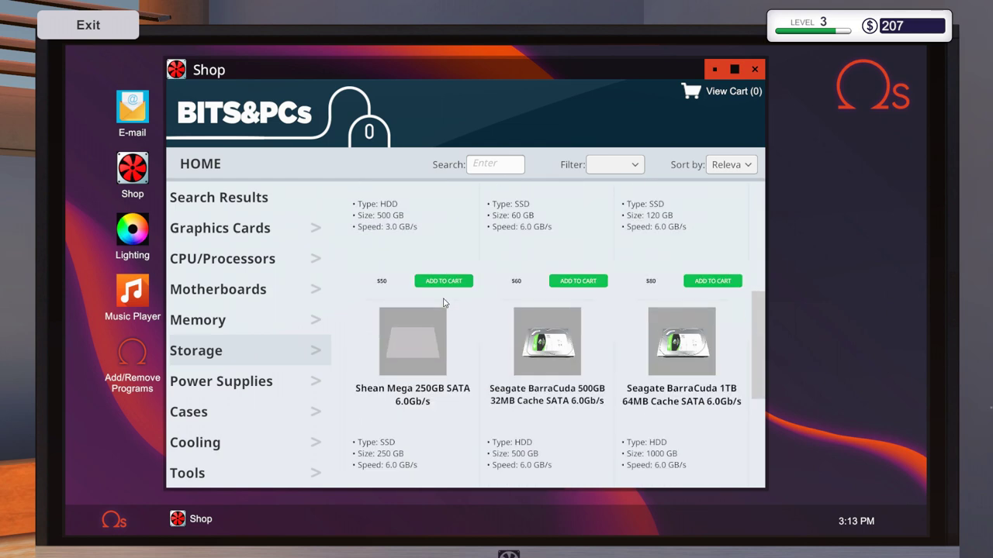
pyautogui.scroll(-2, 447, 300)
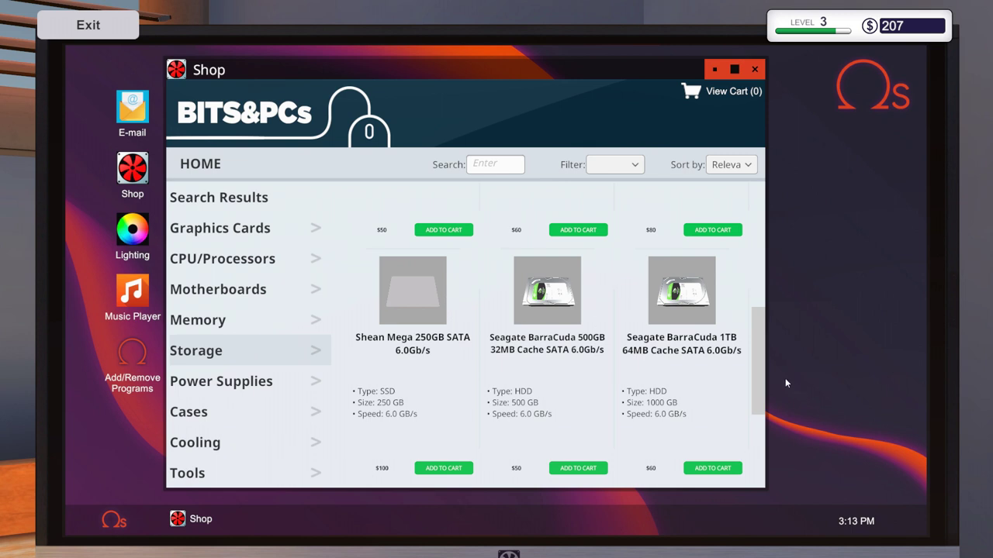
pyautogui.moveTo(758, 382); pyautogui.dragTo(733, 248)
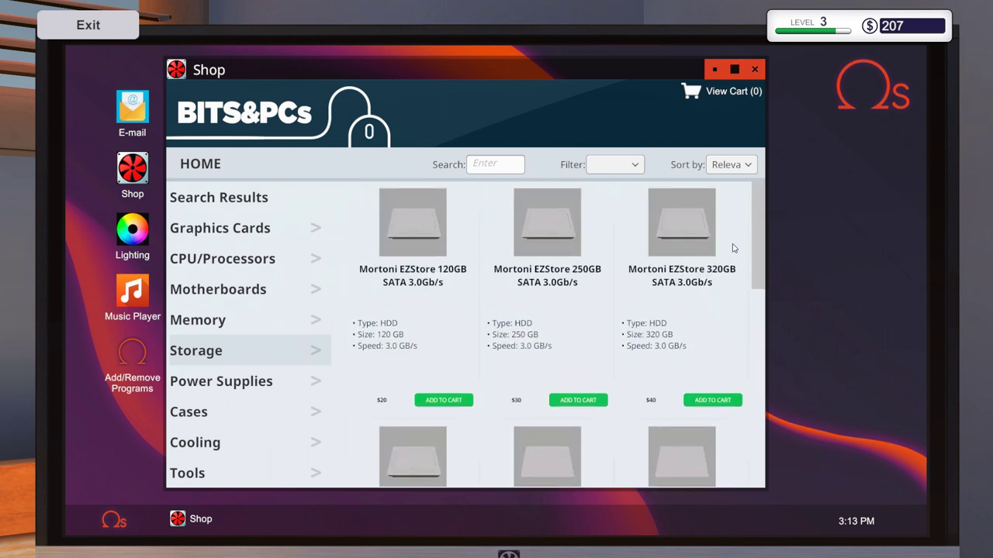
pyautogui.click(453, 401)
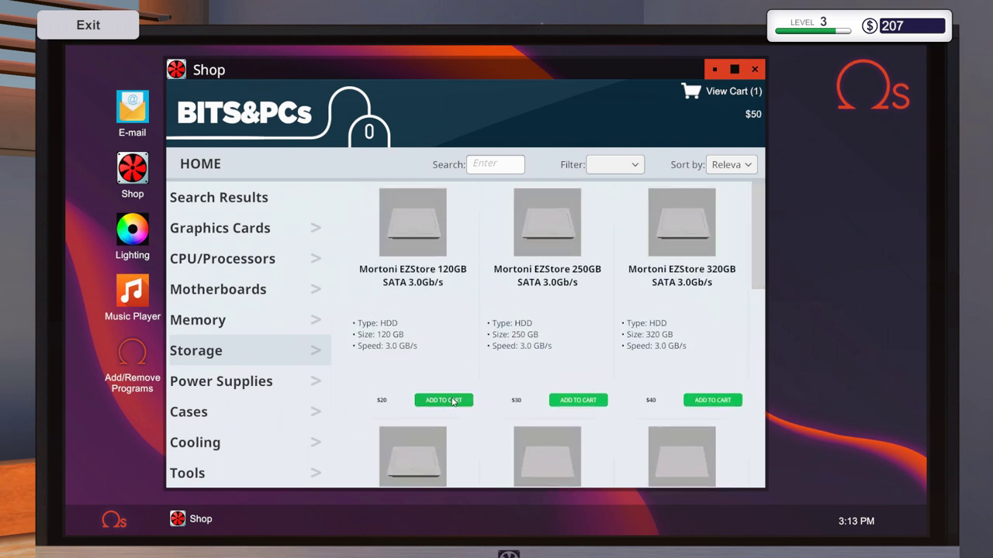
pyautogui.click(729, 90)
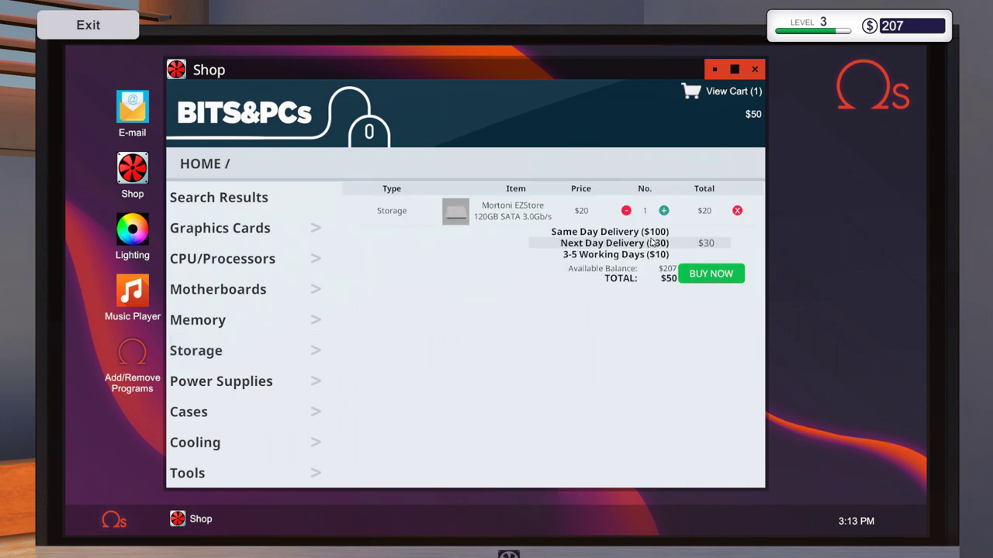
pyautogui.click(712, 275)
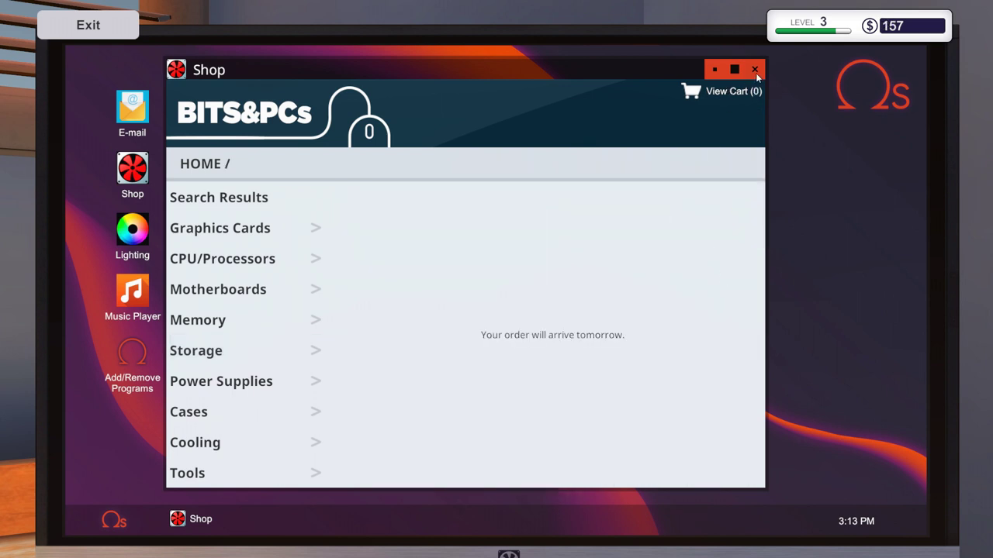
pyautogui.click(756, 71)
# - Collect $340 for the gaming rig repair and discard its email
pyautogui.doubleClick(131, 106)
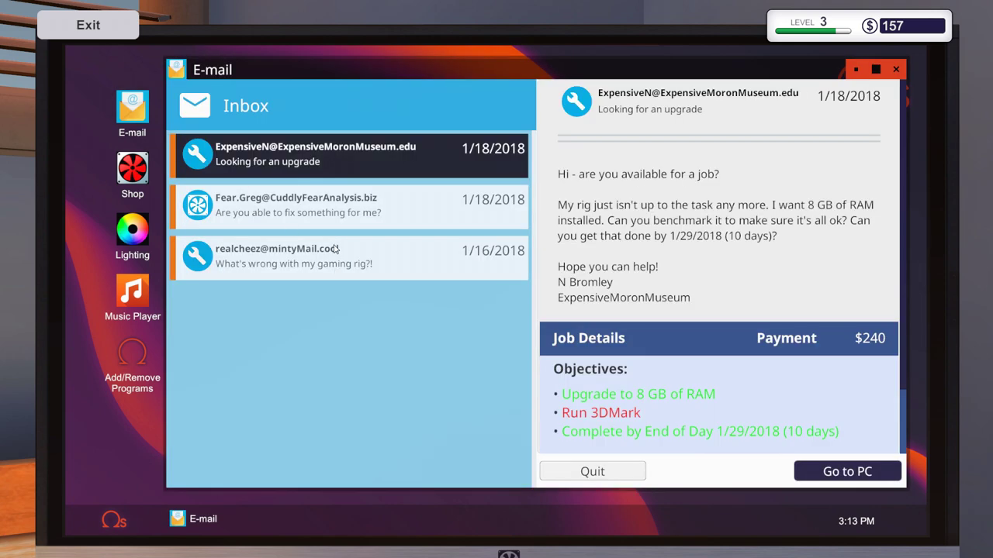
pyautogui.click(336, 256)
pyautogui.scroll(-3, 717, 334)
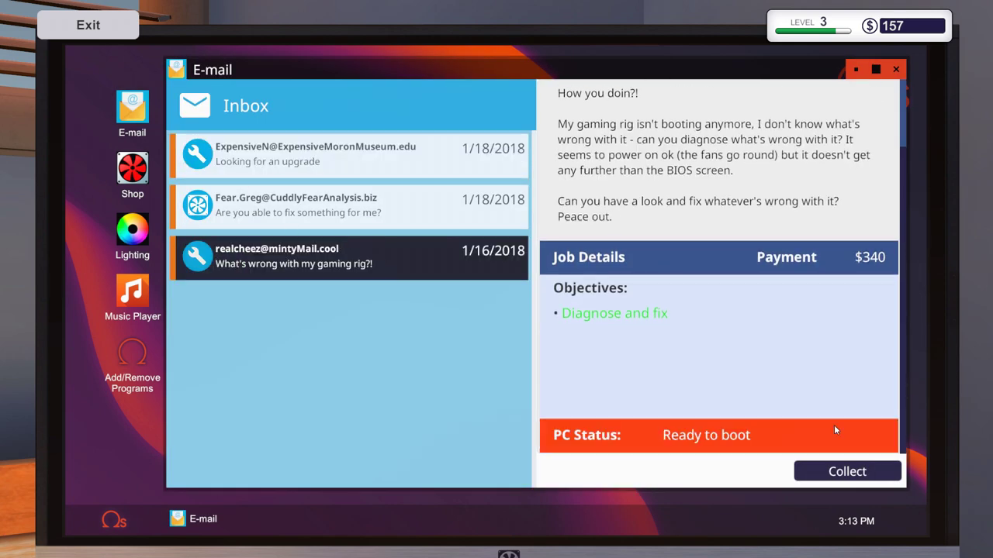
pyautogui.click(846, 471)
pyautogui.scroll(-1, 630, 381)
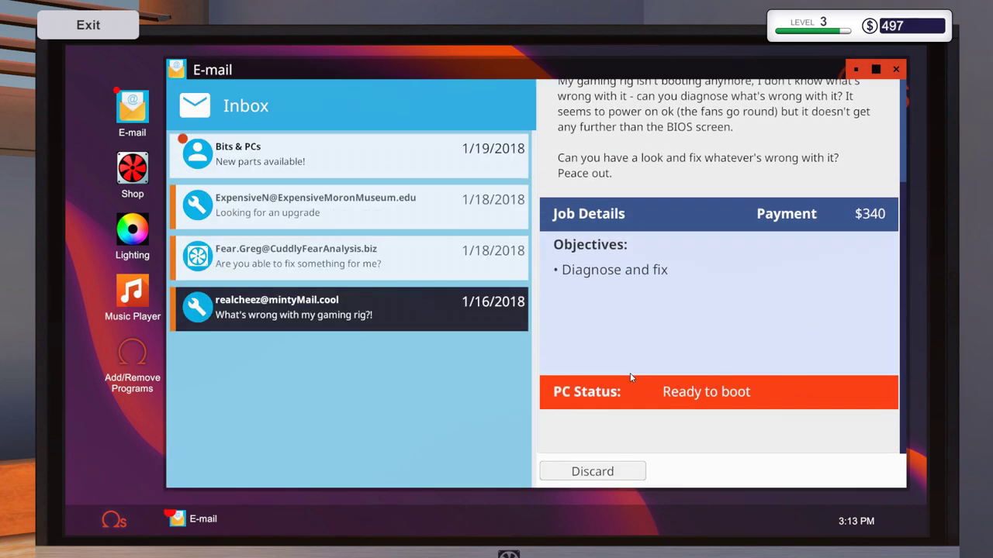
pyautogui.click(591, 472)
# - Review the disk-error and RAM jobs, and discard the new parts announcement
pyautogui.click(364, 310)
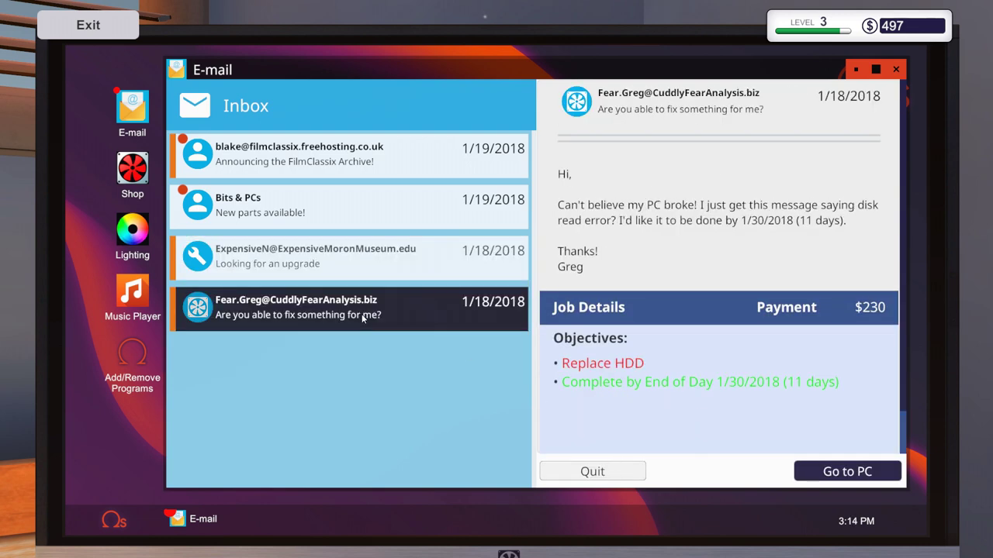
pyautogui.scroll(-3, 708, 351)
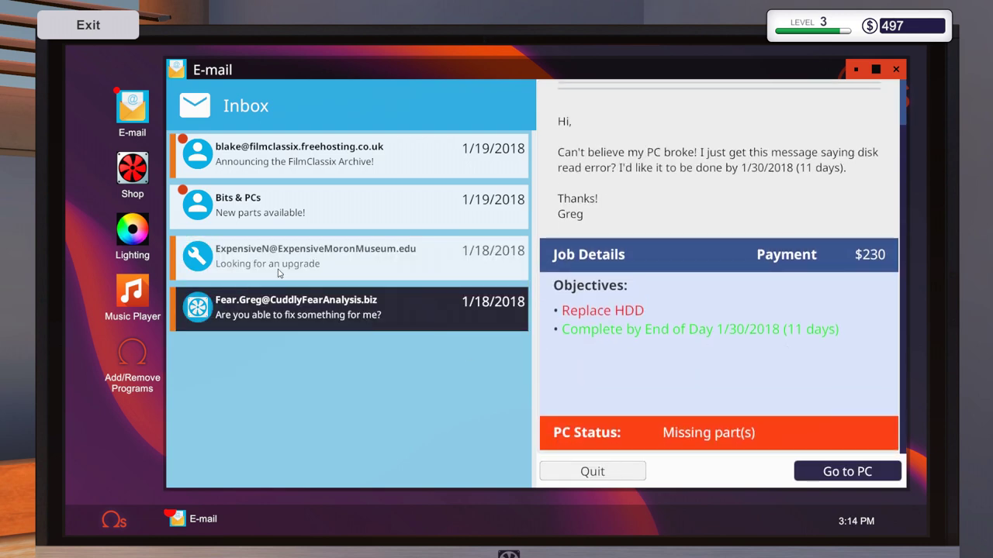
pyautogui.click(334, 256)
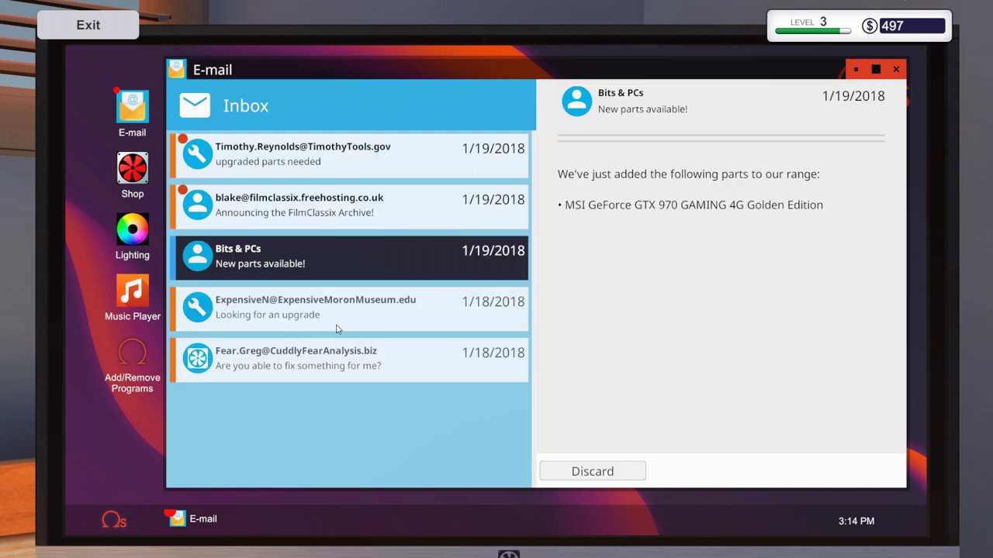
pyautogui.click(338, 359)
pyautogui.click(351, 318)
pyautogui.scroll(-2, 616, 313)
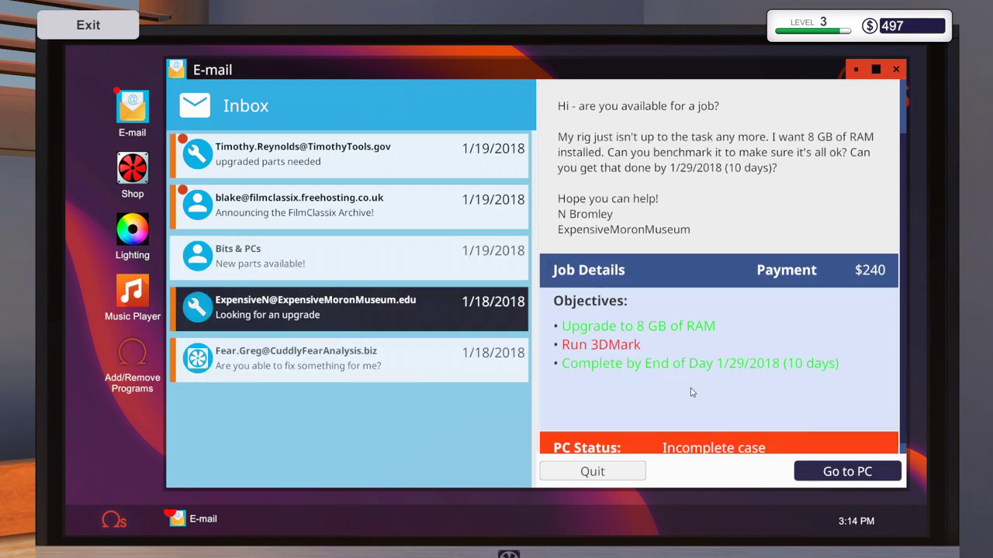
pyautogui.click(339, 271)
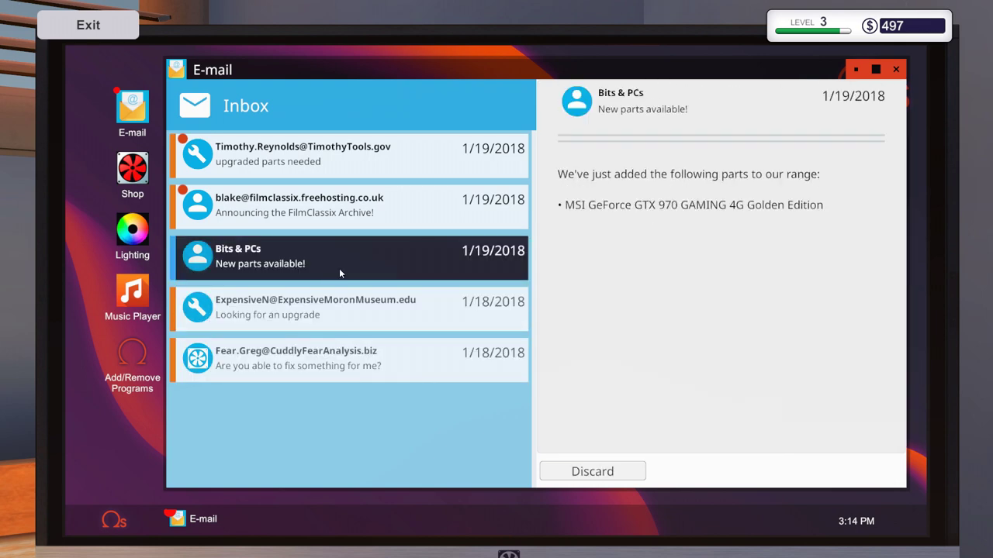
pyautogui.click(592, 471)
# - Discard the FilmClassix Archive email and accept Timothy Reynolds' $220 CPU upgrade job
pyautogui.click(360, 209)
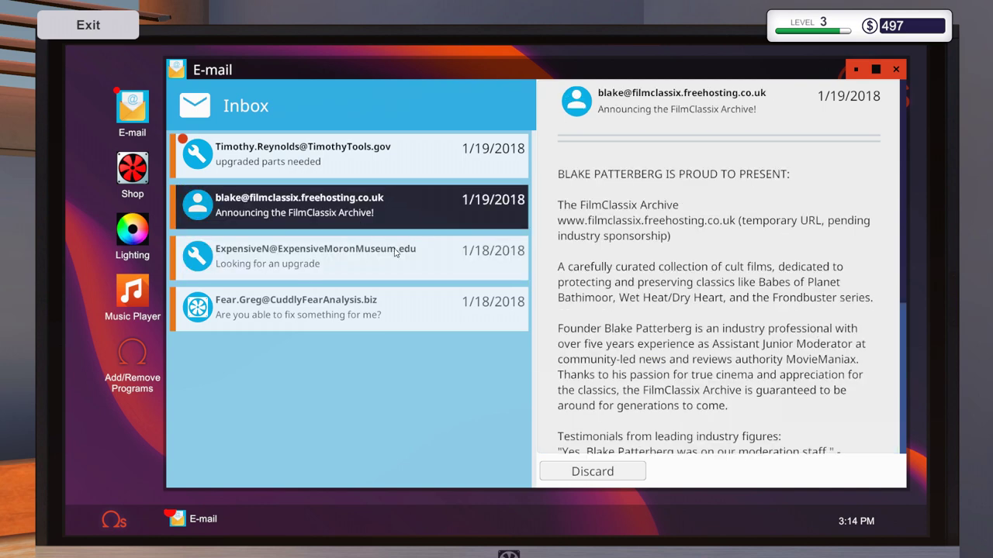
pyautogui.scroll(-3, 666, 348)
pyautogui.scroll(-3, 666, 388)
pyautogui.scroll(-2, 665, 453)
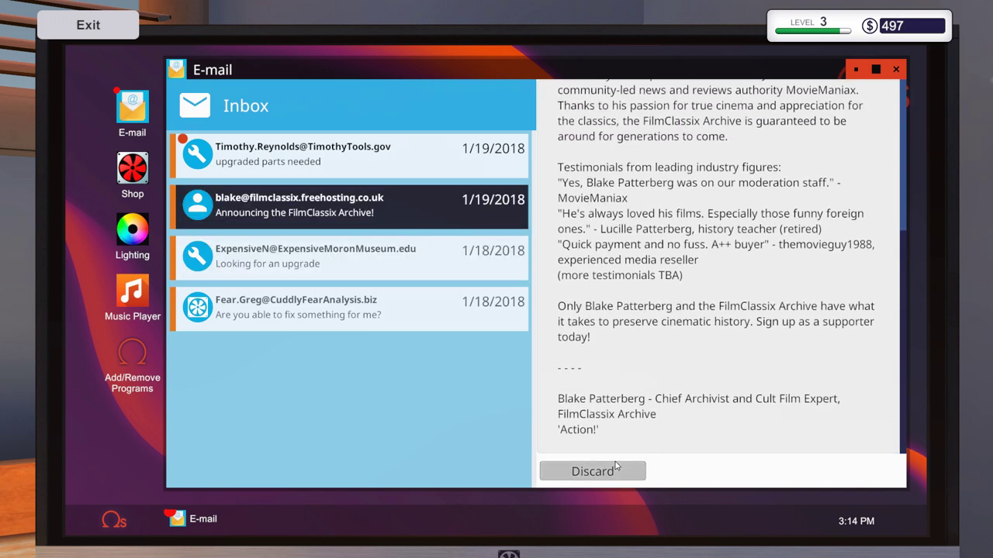
pyautogui.click(593, 472)
pyautogui.click(342, 159)
pyautogui.scroll(-2, 617, 309)
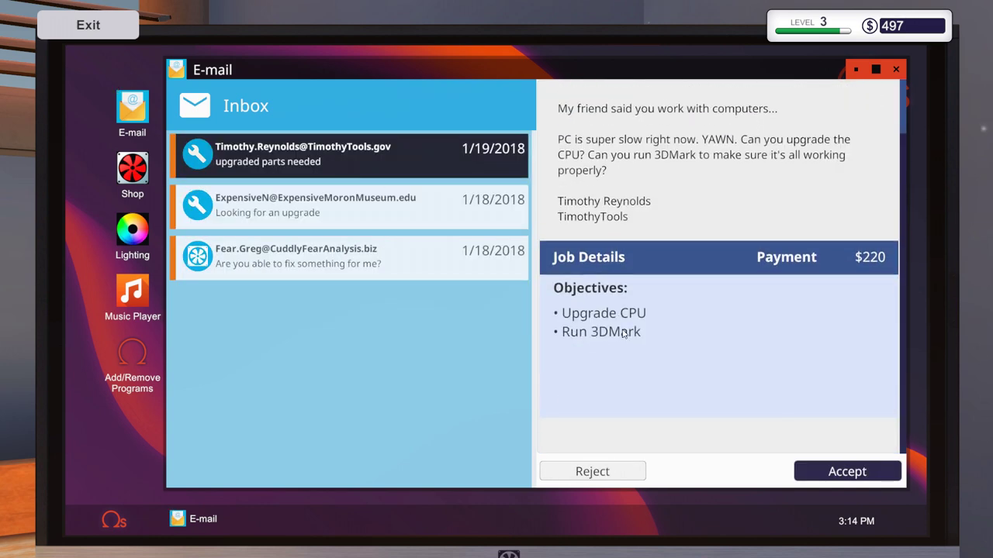
pyautogui.click(847, 471)
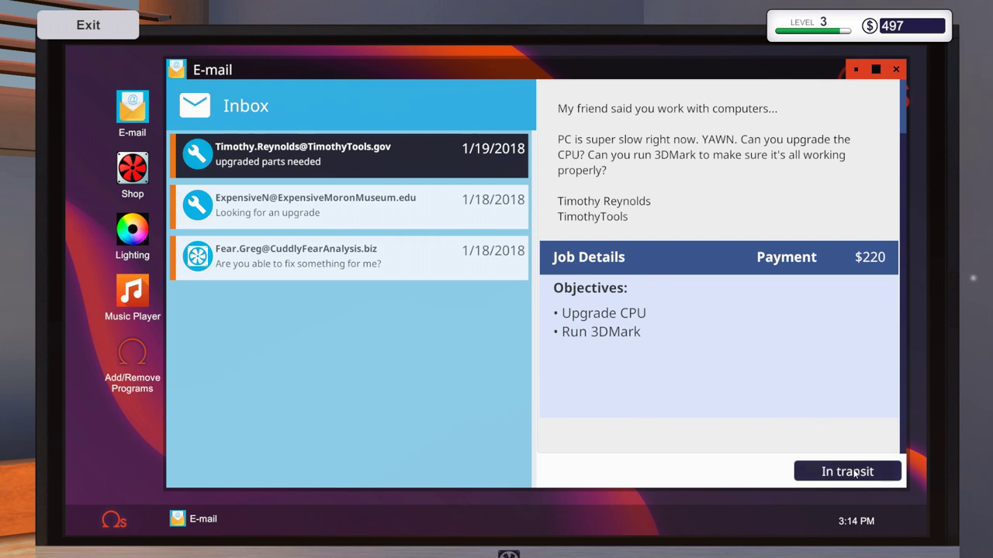
# - Walk to the workbench PC, check the level-6 storage cupboard, and return
pyautogui.press('Escape')
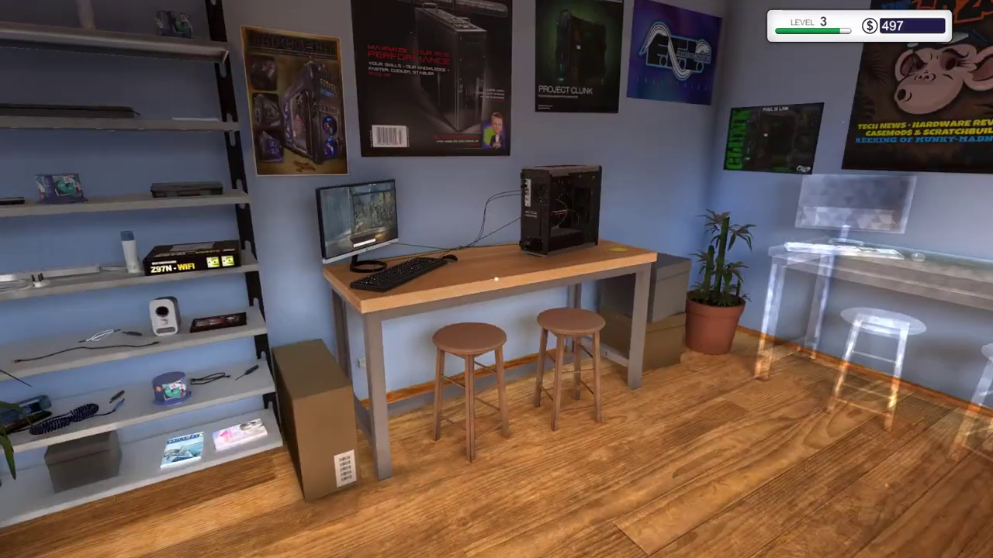
pyautogui.press('w')
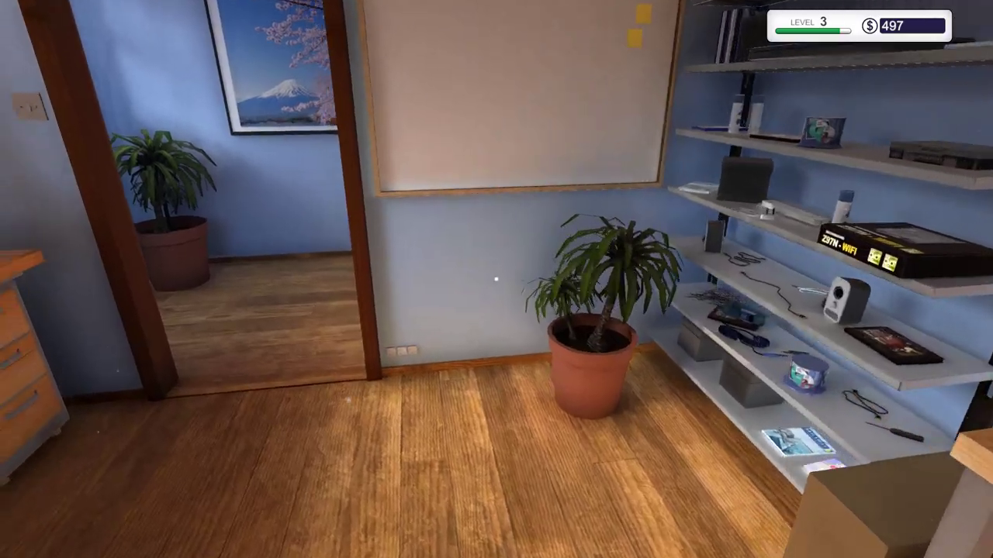
pyautogui.press('w')
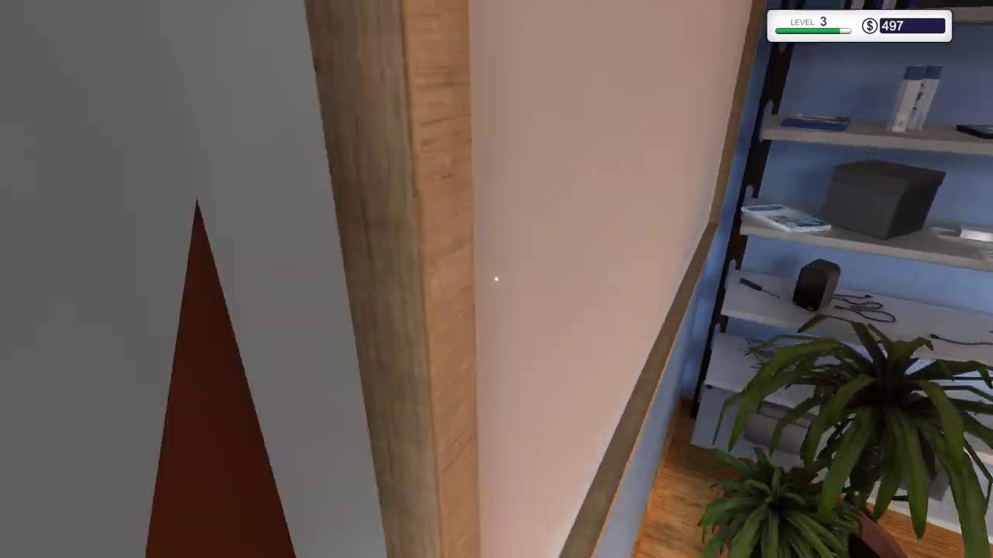
pyautogui.press('w')
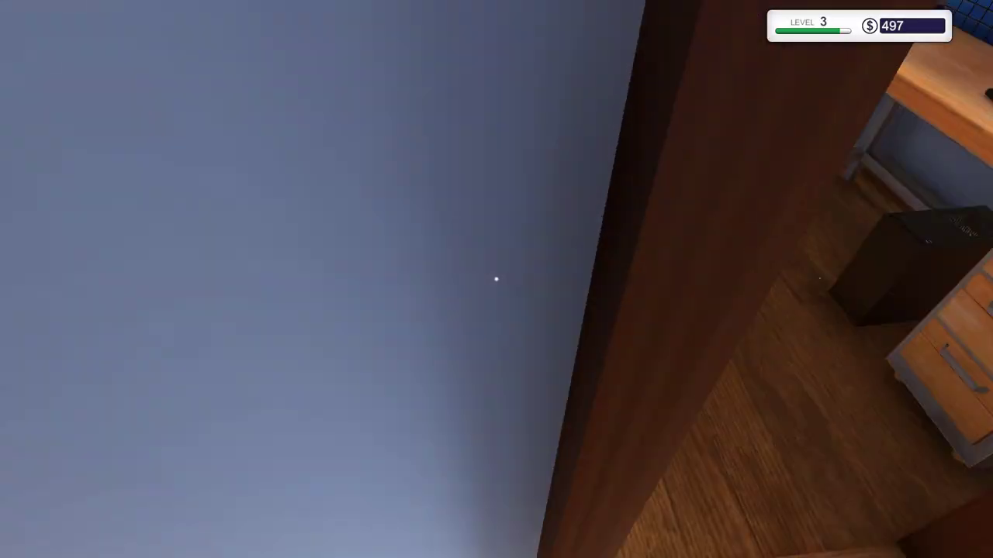
pyautogui.press('w')
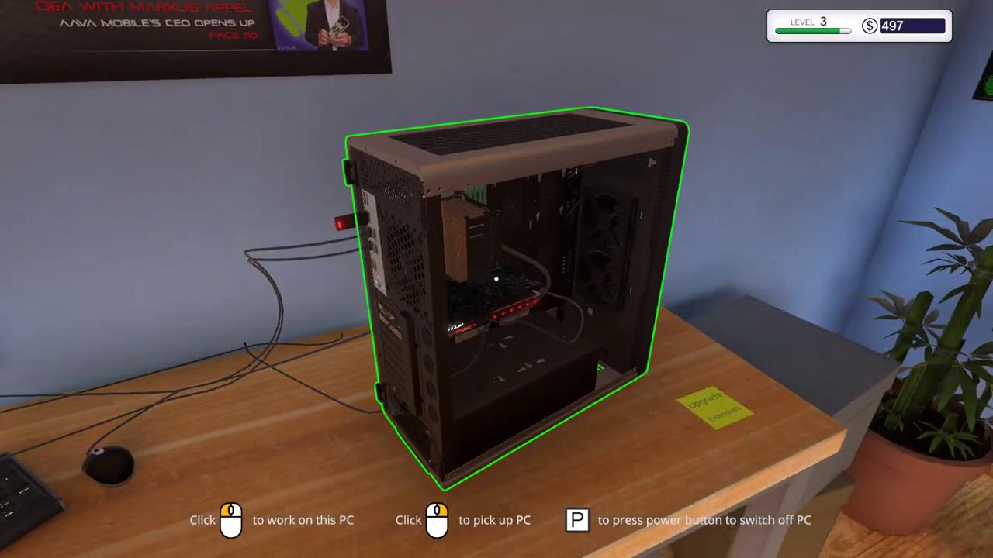
pyautogui.click(495, 278)
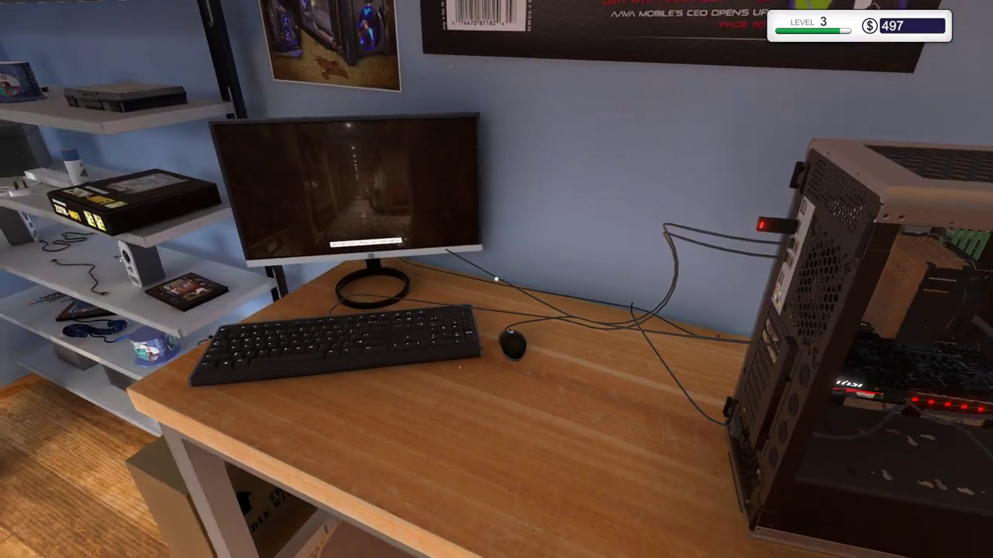
pyautogui.press('s')
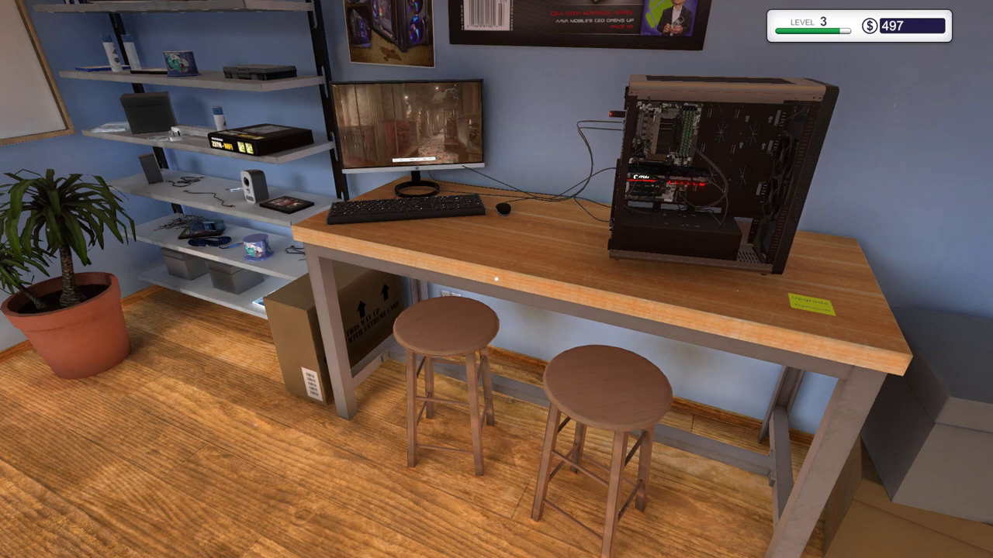
pyautogui.press('w')
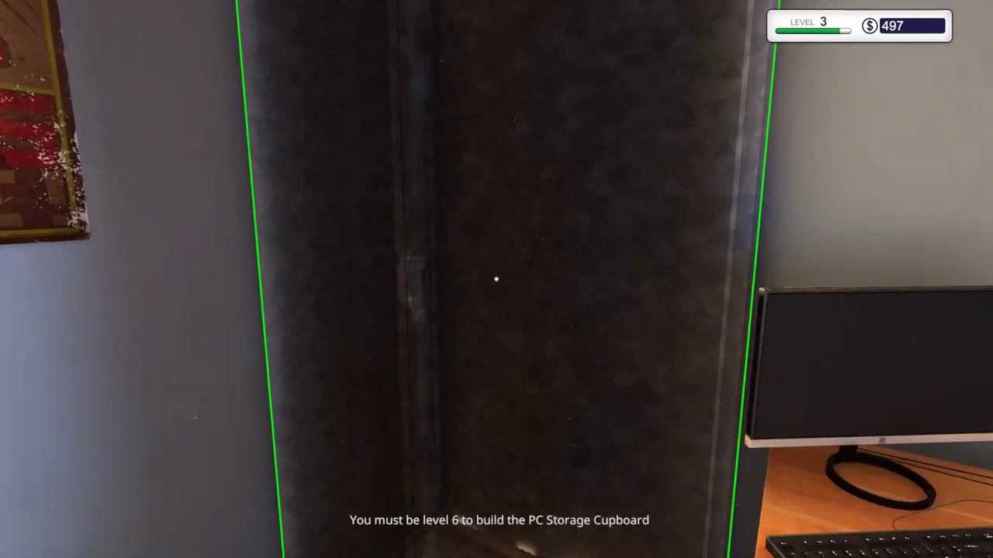
pyautogui.press('s')
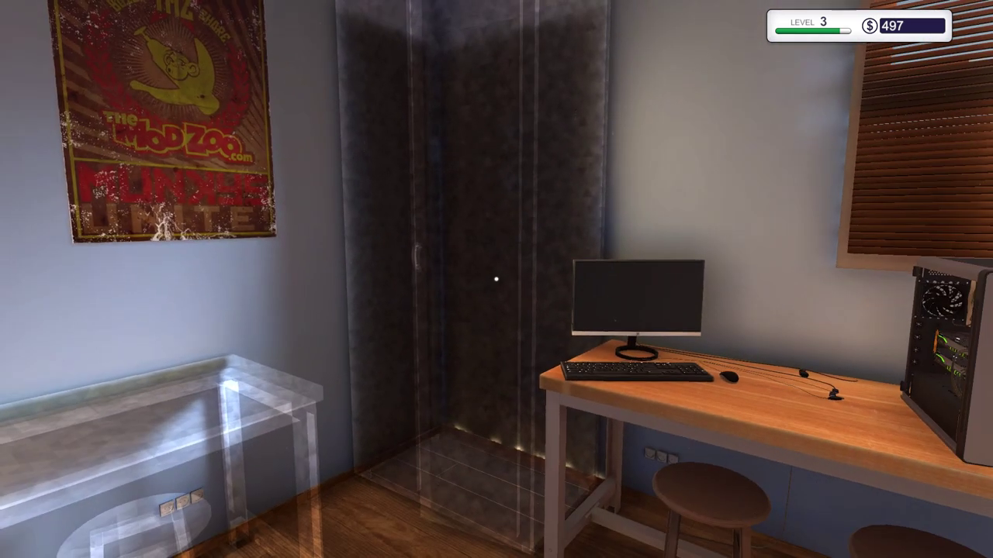
pyautogui.press('w')
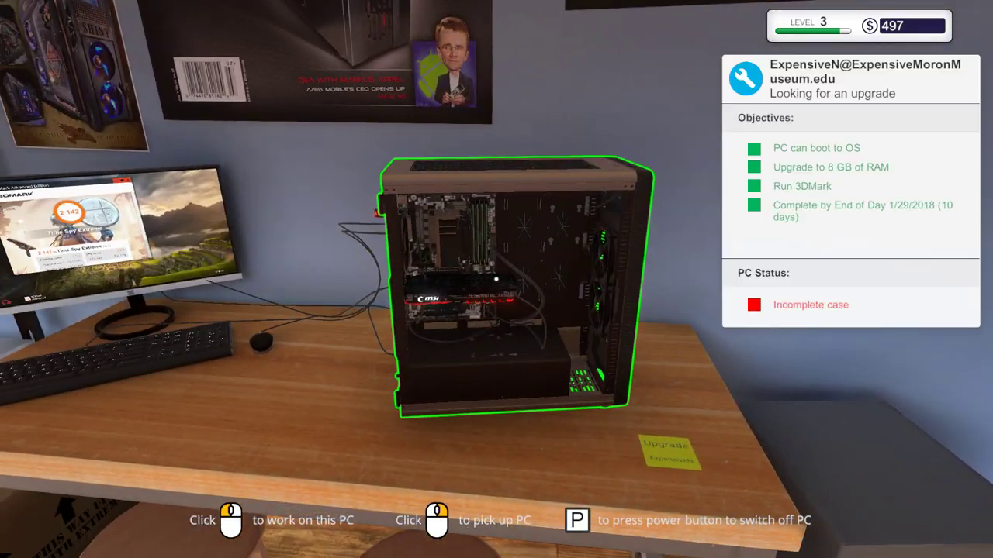
pyautogui.rightClick(496, 280)
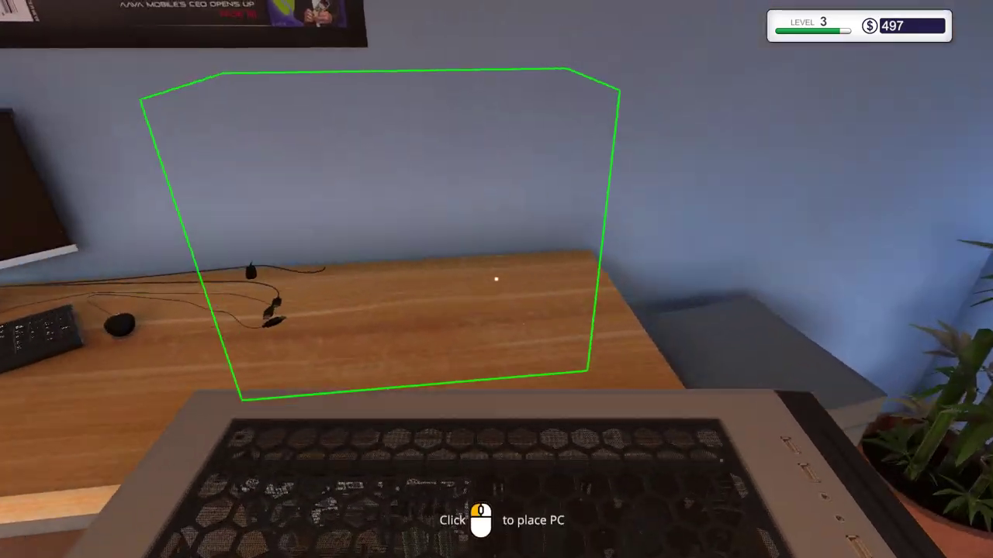
pyautogui.click(496, 280)
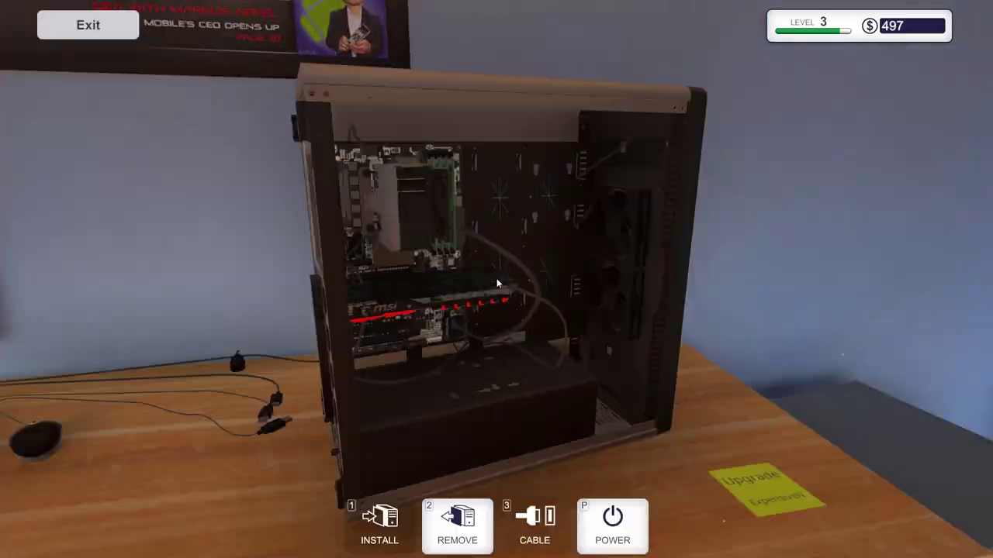
pyautogui.click(379, 524)
pyautogui.click(233, 451)
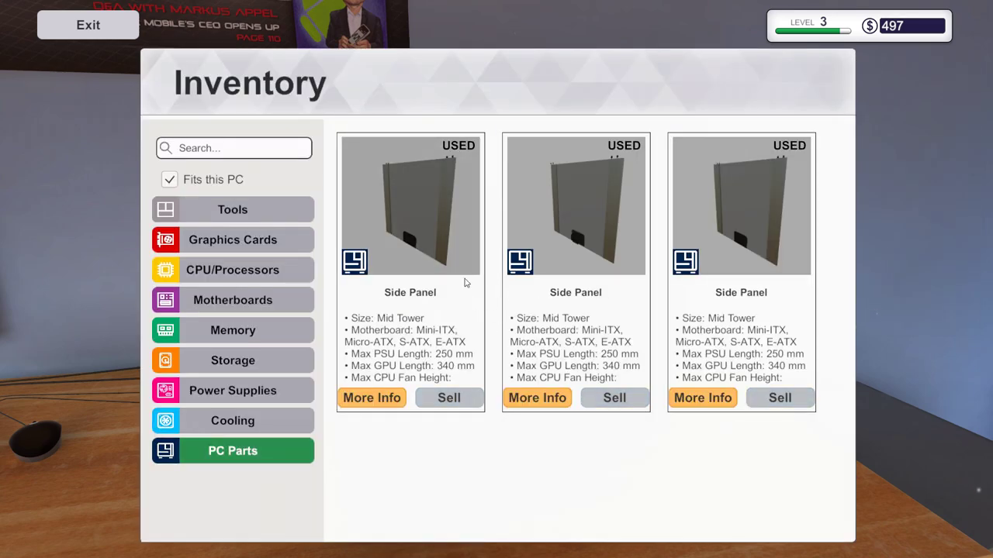
pyautogui.click(435, 256)
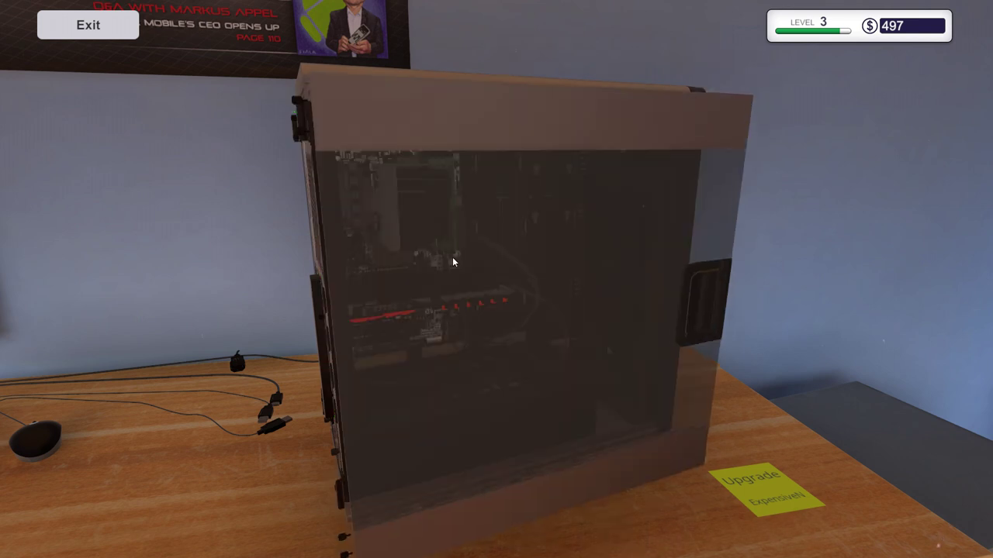
pyautogui.click(296, 109)
pyautogui.click(300, 133)
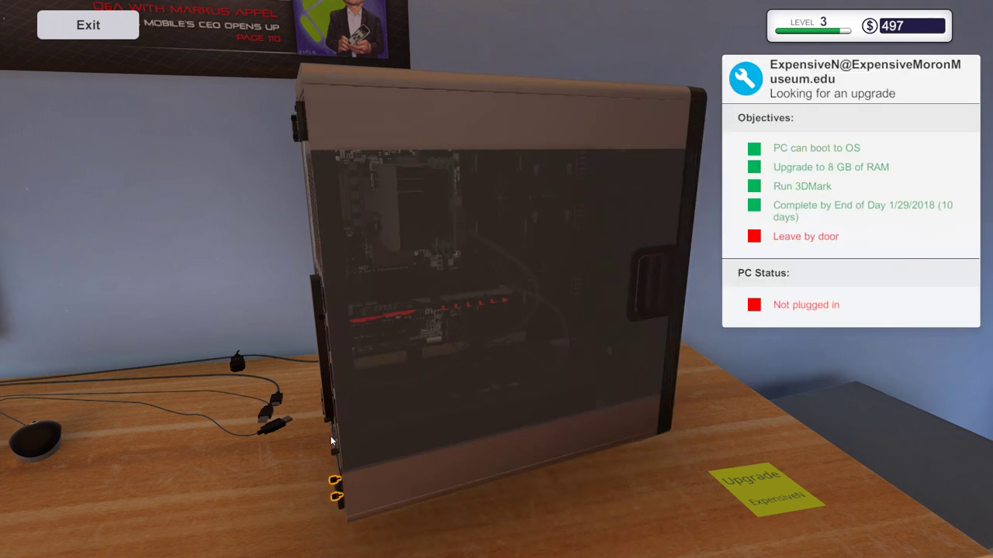
pyautogui.click(338, 496)
pyautogui.click(336, 483)
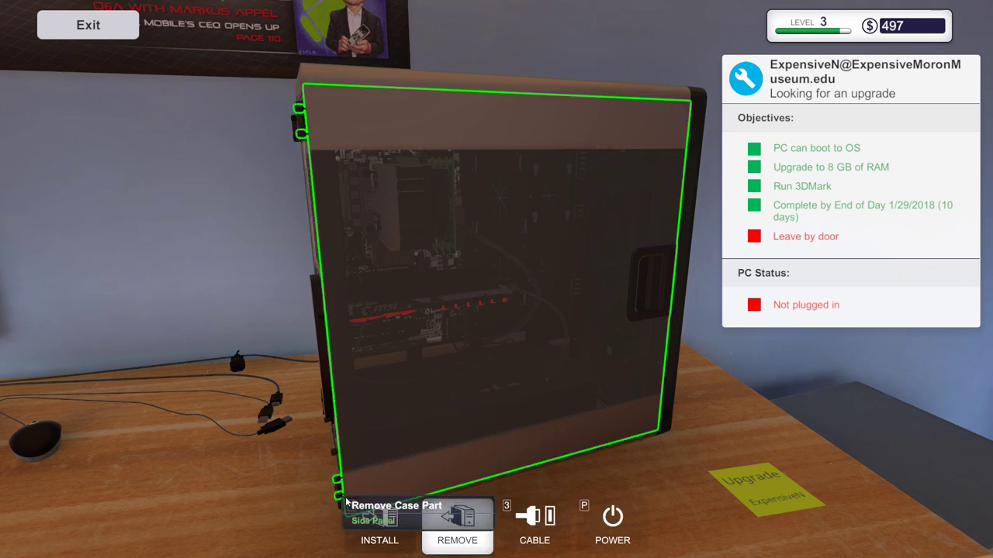
# - Carry the finished PC out and set it down in the hallway
pyautogui.click(88, 24)
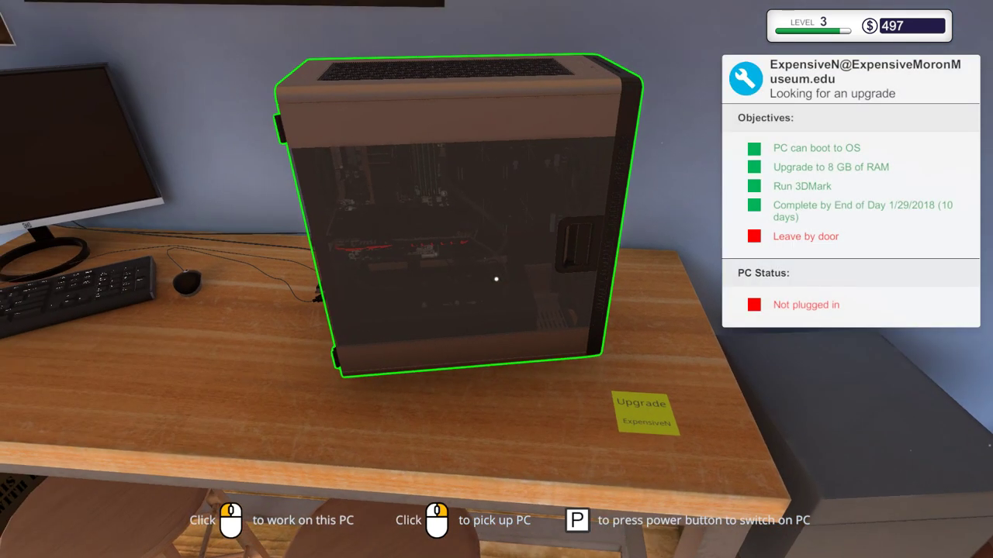
pyautogui.rightClick(497, 279)
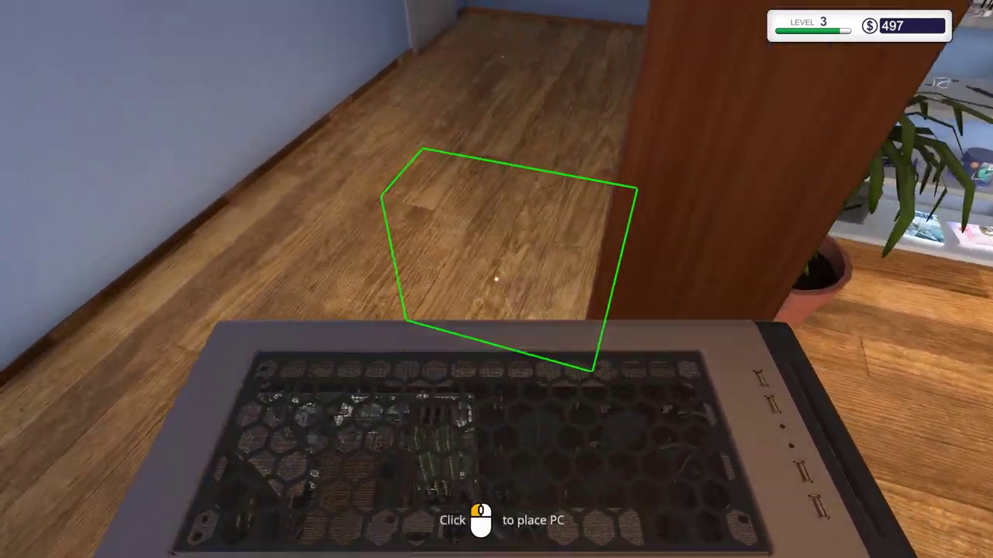
pyautogui.click(497, 279)
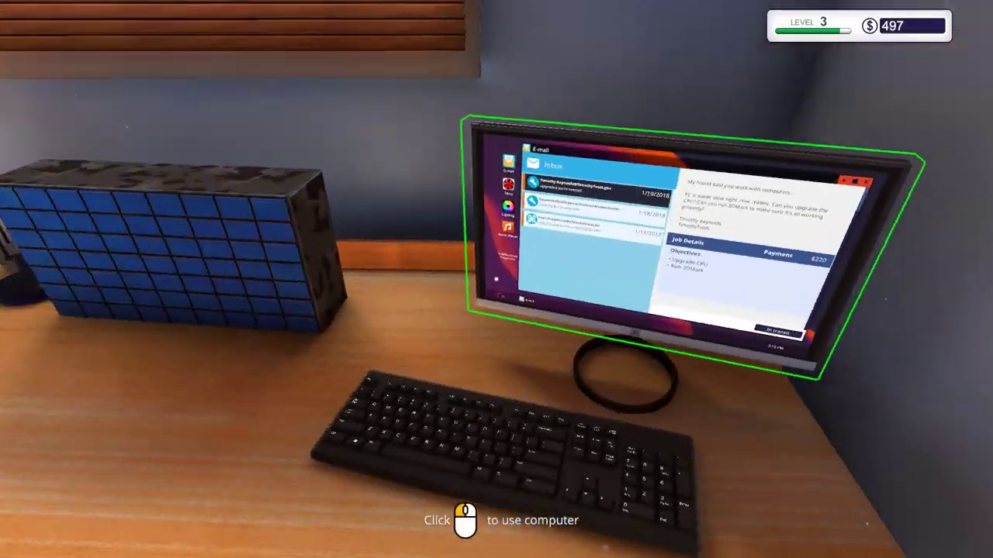
# - Collect the $240 payment for N Bromley's RAM upgrade and discard its email
pyautogui.click(496, 279)
pyautogui.click(353, 256)
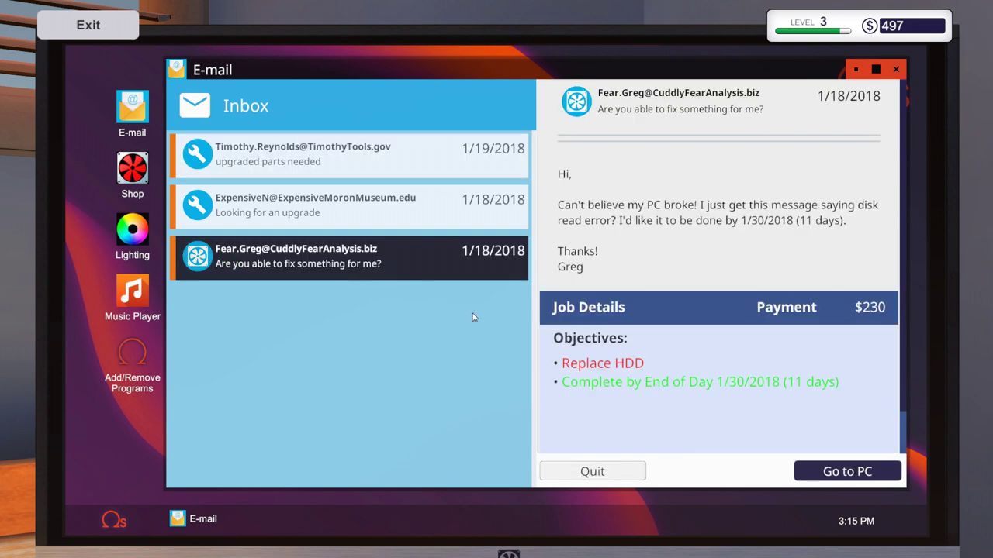
pyautogui.scroll(1, 717, 401)
pyautogui.click(287, 208)
pyautogui.scroll(-2, 698, 310)
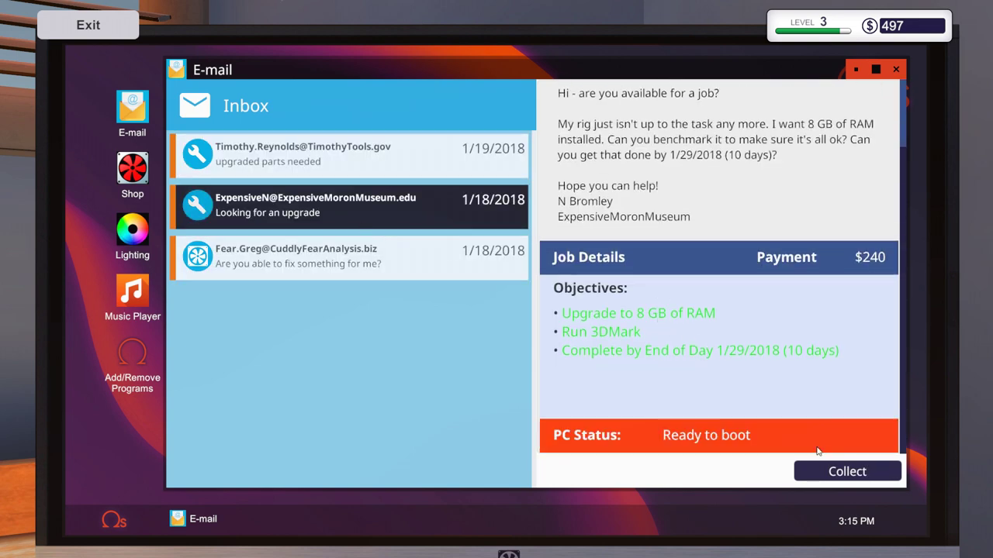
pyautogui.click(846, 475)
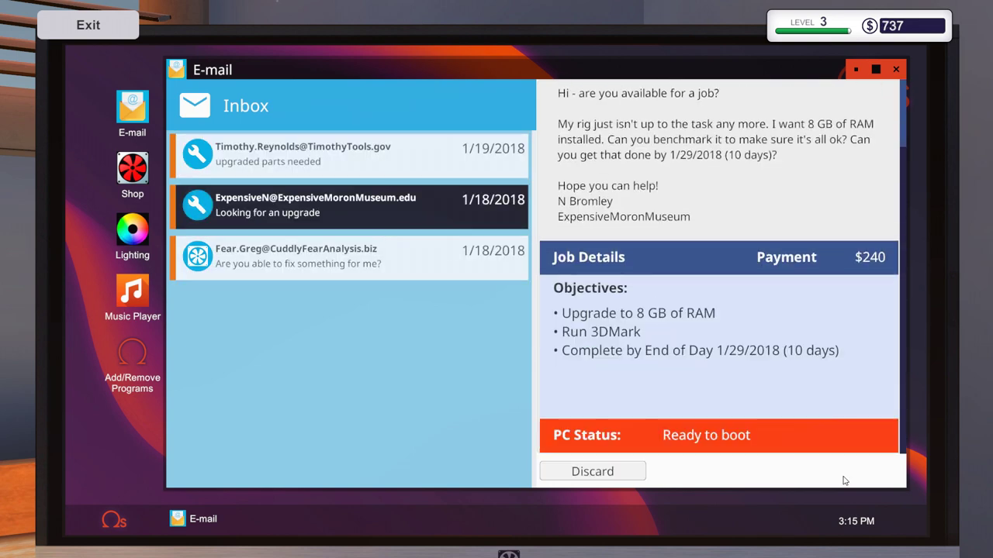
pyautogui.click(592, 471)
# - Accept Blake's $440 FilmClassix Archive storage upgrade job and close e-mail
pyautogui.click(278, 163)
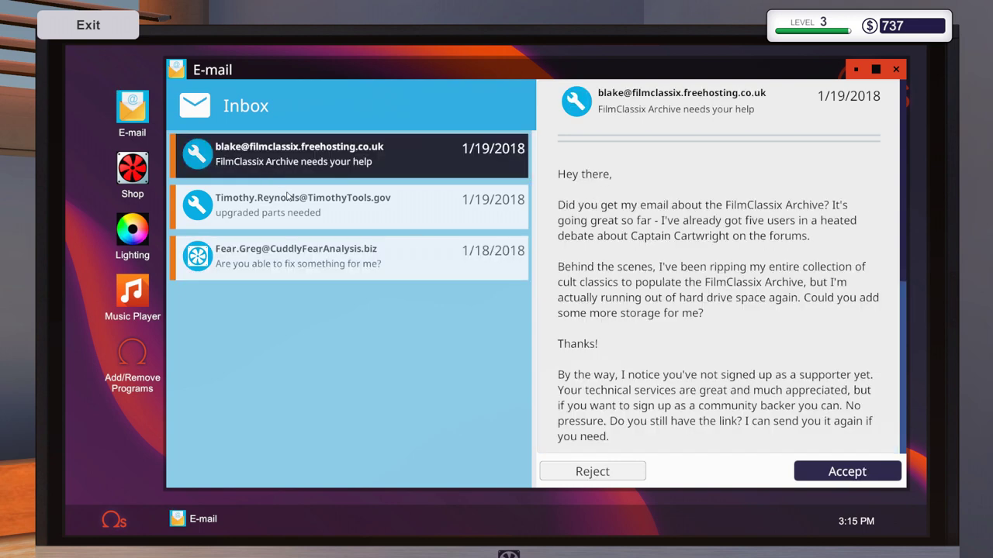
pyautogui.scroll(-5, 688, 311)
pyautogui.scroll(-3, 688, 311)
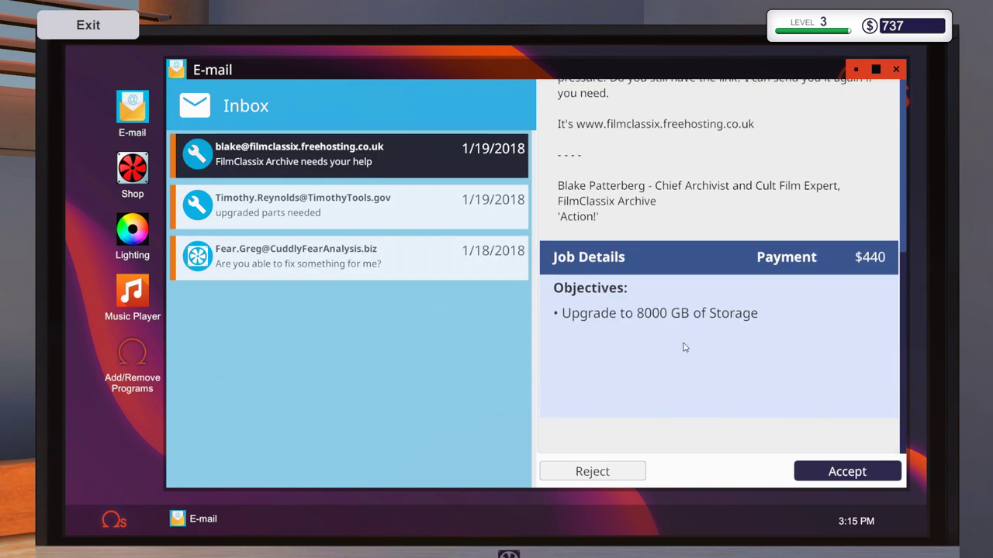
pyautogui.click(831, 471)
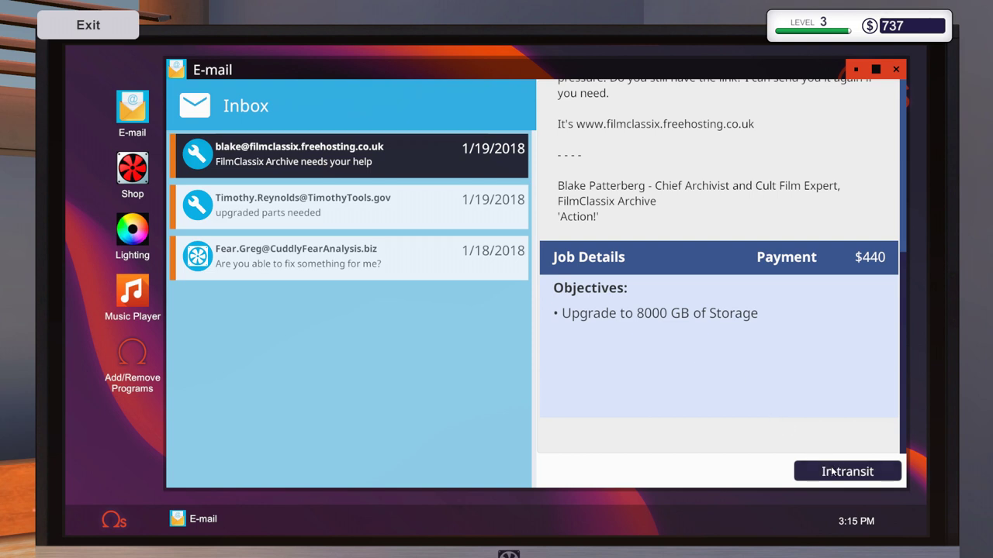
pyautogui.click(896, 71)
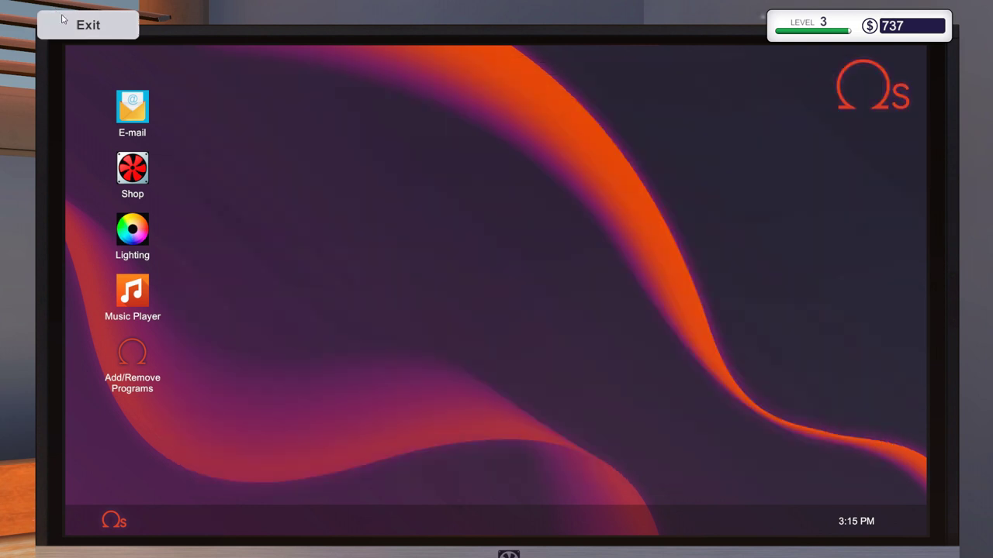
# - Exit the desk computer to return to the workshop room
pyautogui.click(88, 24)
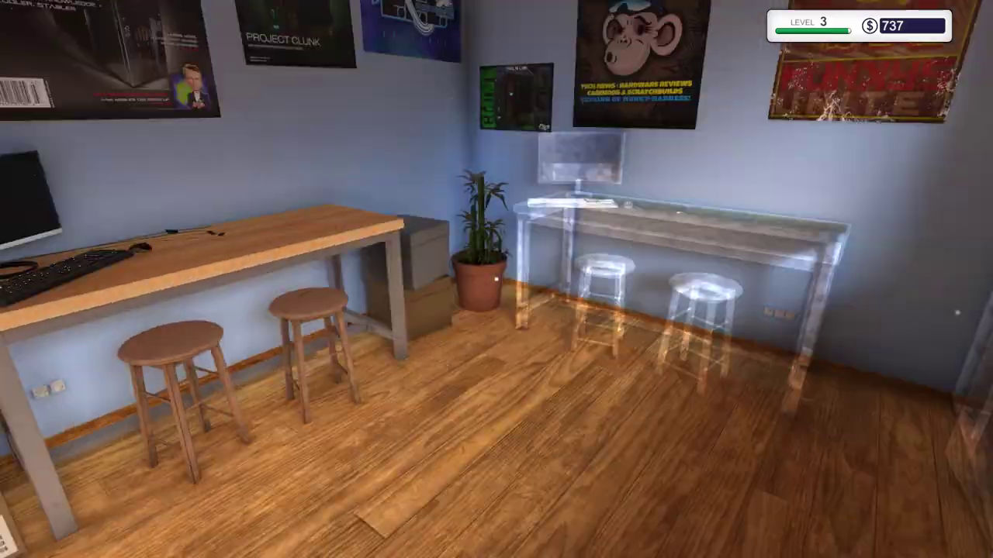